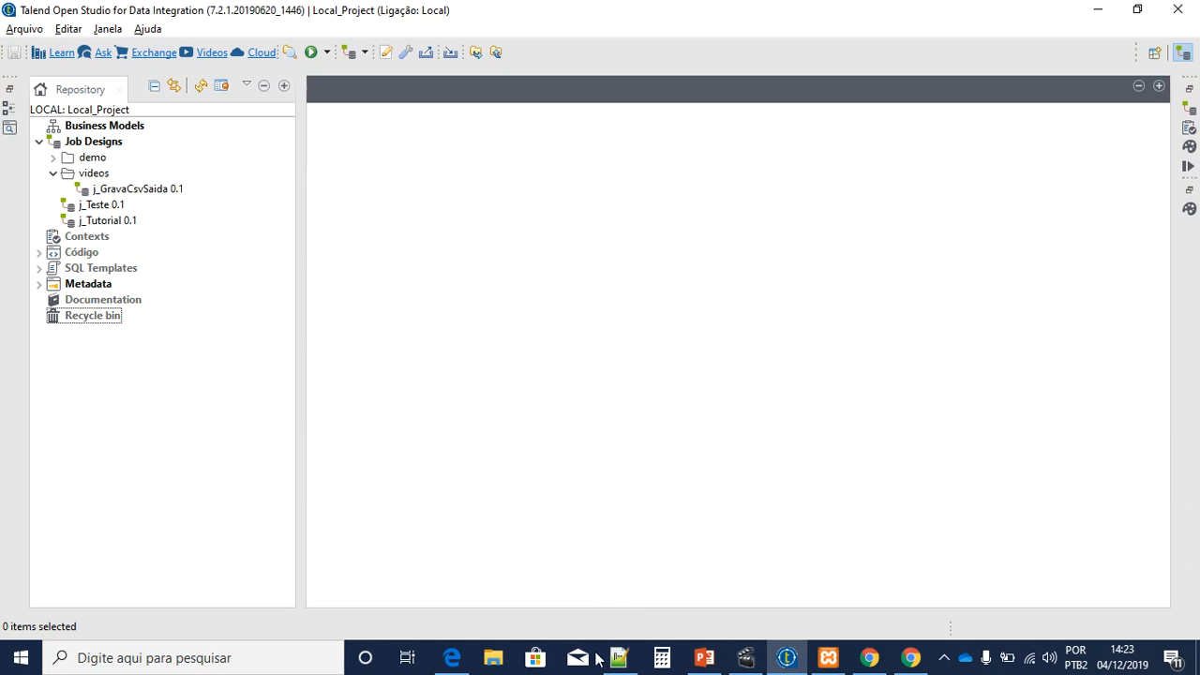
Step: Select all the text of ENTRADA.CSV in Notepad++
{"action": "left_click_drag", "start_coordinate": [203, 174], "coordinate": [31, 92]}
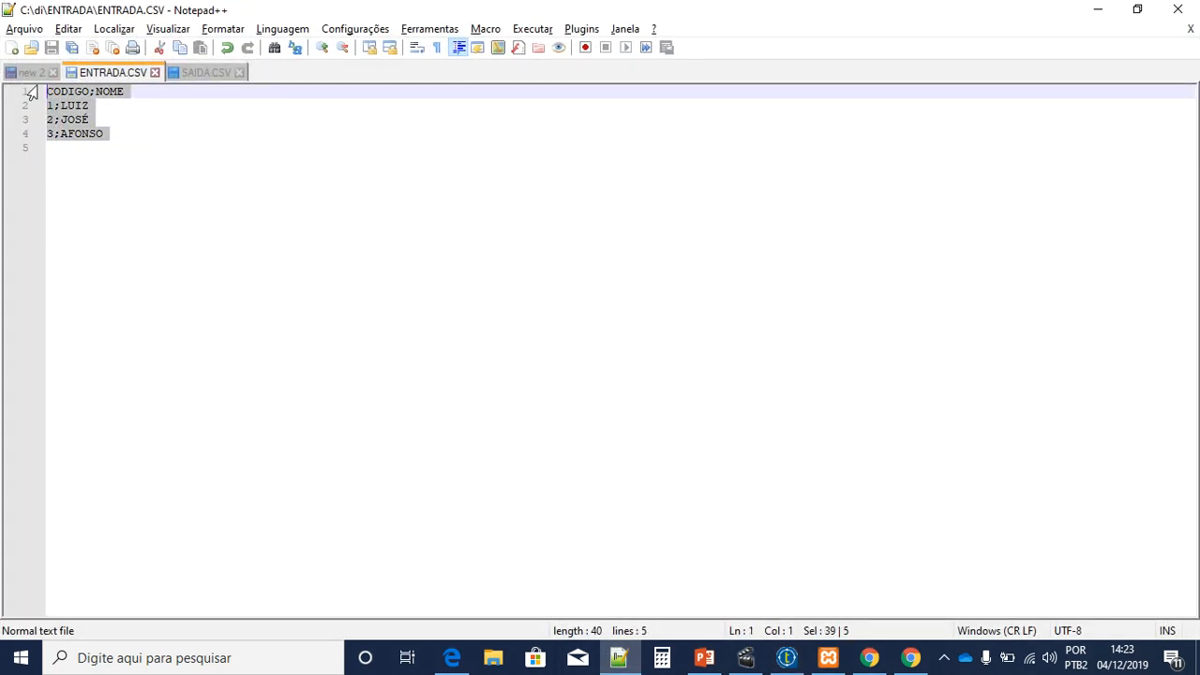
Step: Review the CODIGO;NOME header and the three data rows of ENTRADA.CSV
{"action": "left_click", "coordinate": [163, 168]}
{"action": "left_click", "coordinate": [58, 89]}
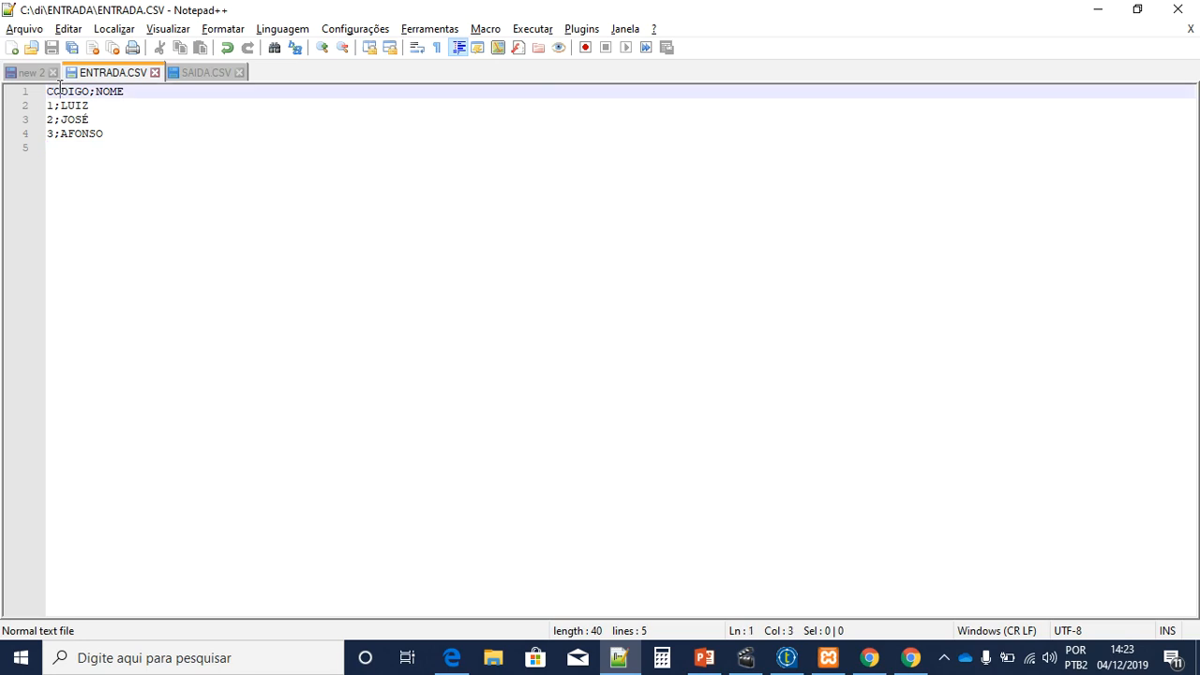
{"action": "left_click", "coordinate": [118, 107]}
{"action": "left_click", "coordinate": [100, 119]}
{"action": "left_click_drag", "start_coordinate": [114, 134], "coordinate": [31, 92]}
{"action": "left_click", "coordinate": [128, 134]}
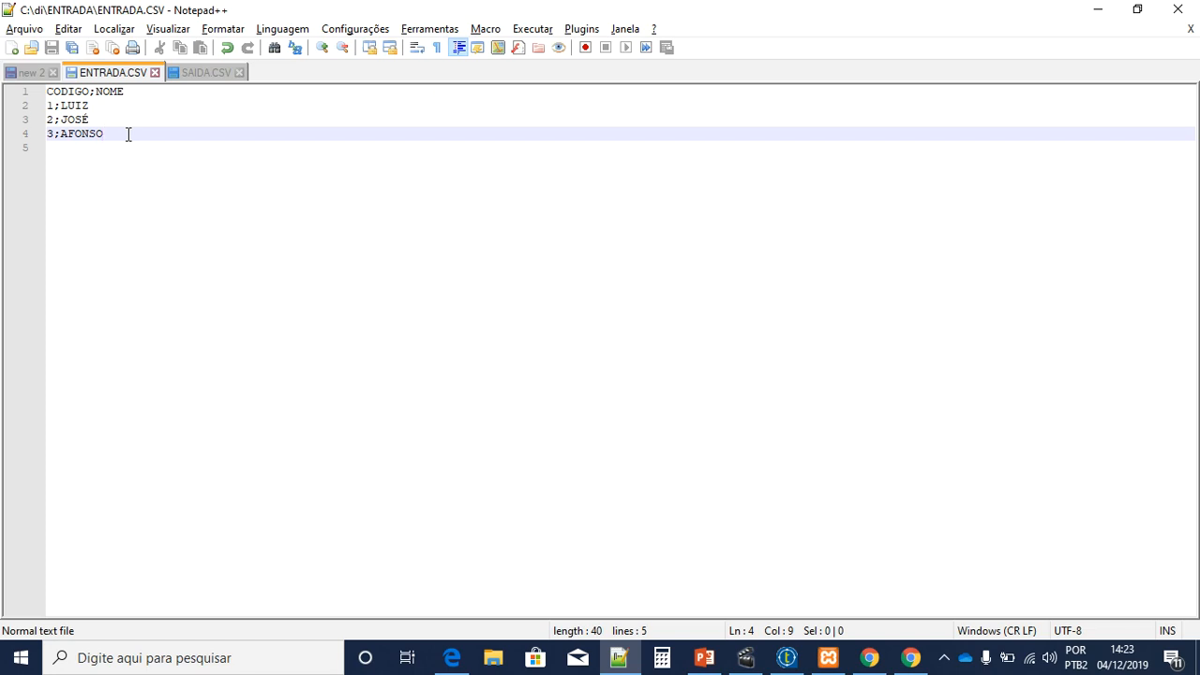
Step: Open the SQL query editor for the tutorial database in phpMyAdmin, then return to ENTRADA.CSV
{"action": "left_click", "coordinate": [441, 659]}
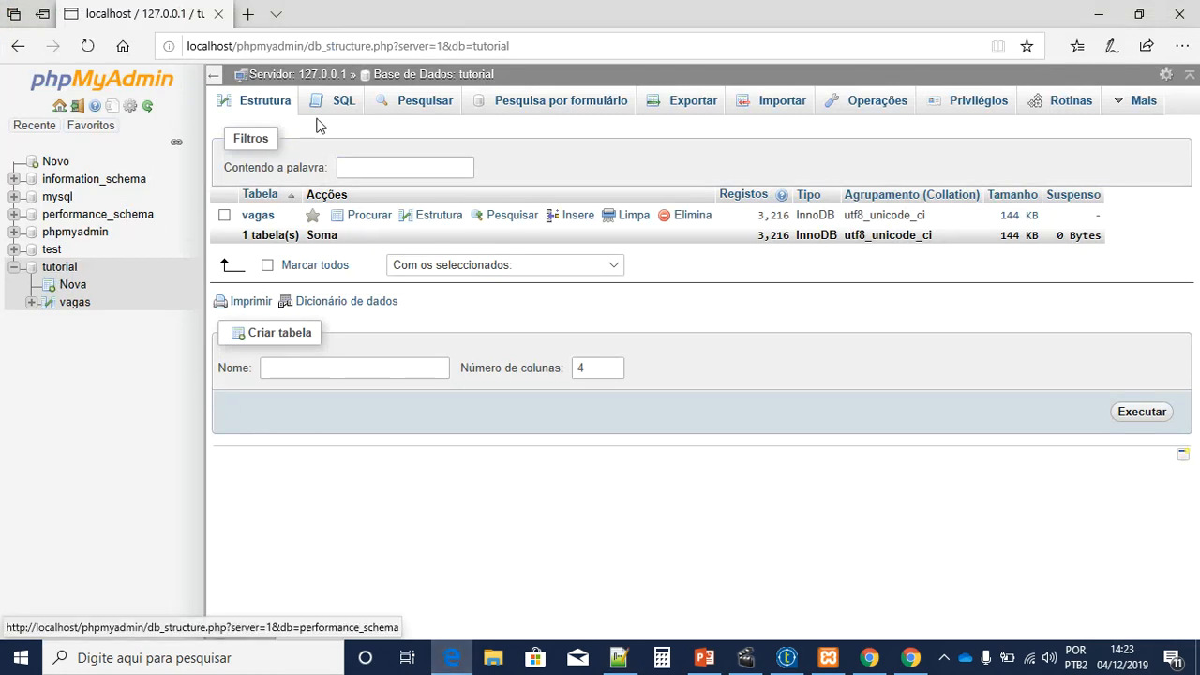
{"action": "left_click", "coordinate": [342, 103]}
{"action": "left_click", "coordinate": [619, 659]}
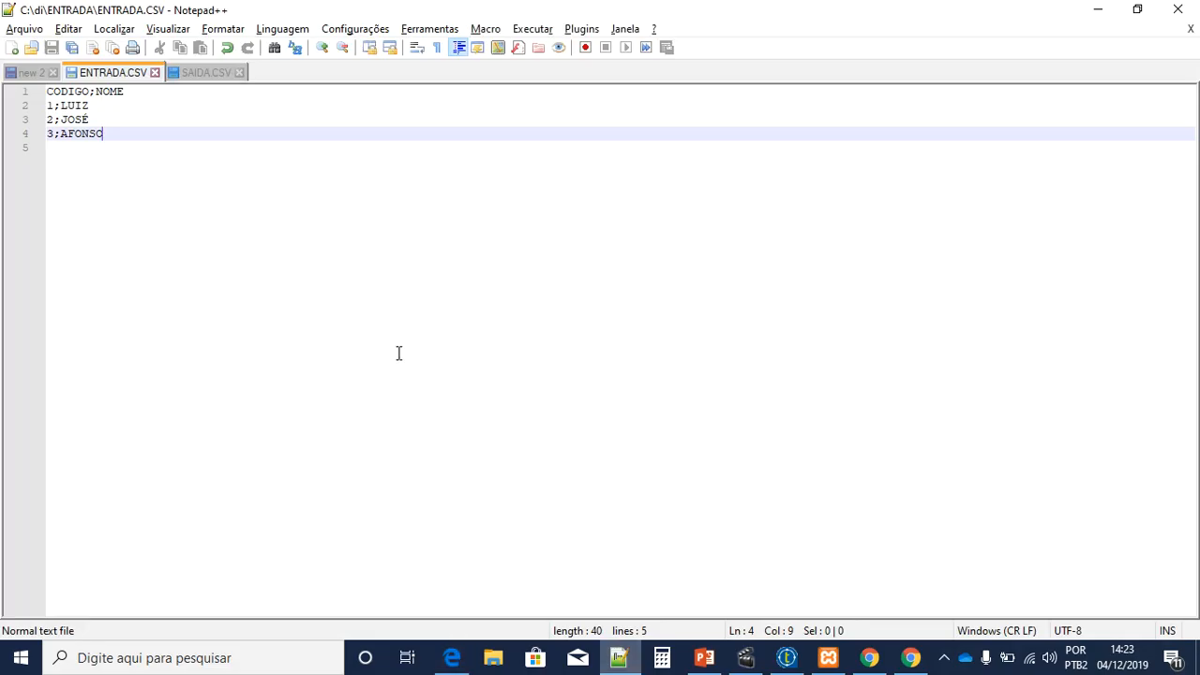
Step: Highlight the CODIGO;NOME header line and then the whole file contents again
{"action": "left_click", "coordinate": [136, 96]}
{"action": "left_click_drag", "start_coordinate": [150, 91], "coordinate": [12, 85]}
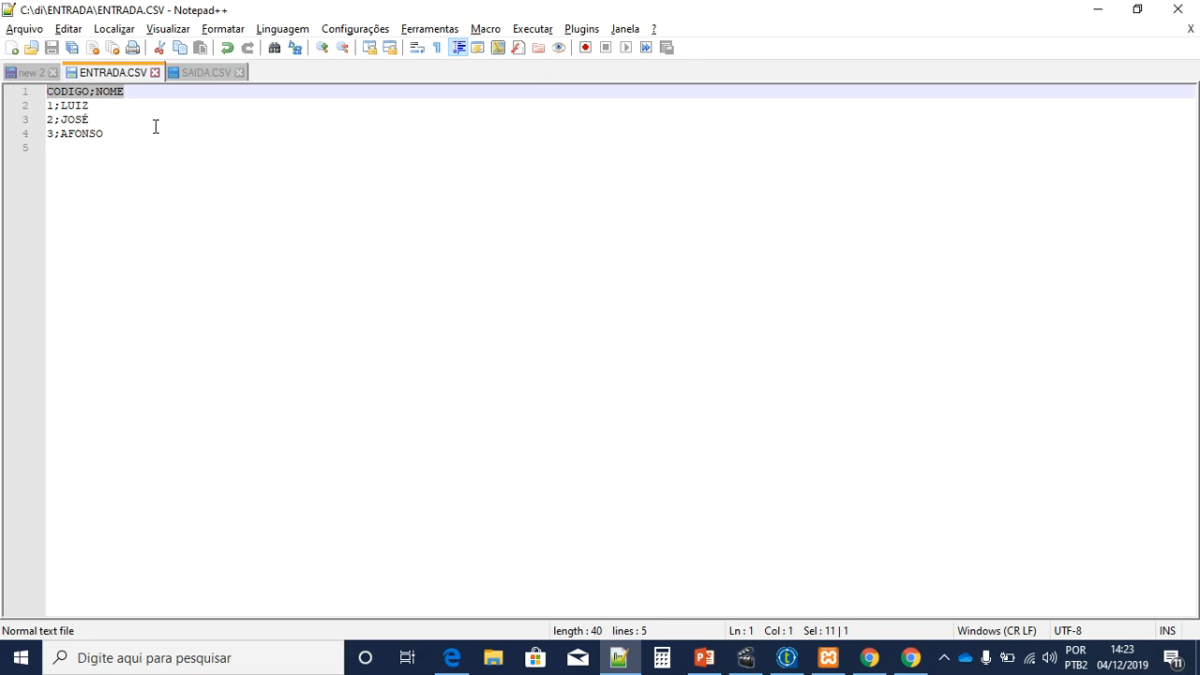
{"action": "left_click", "coordinate": [128, 119]}
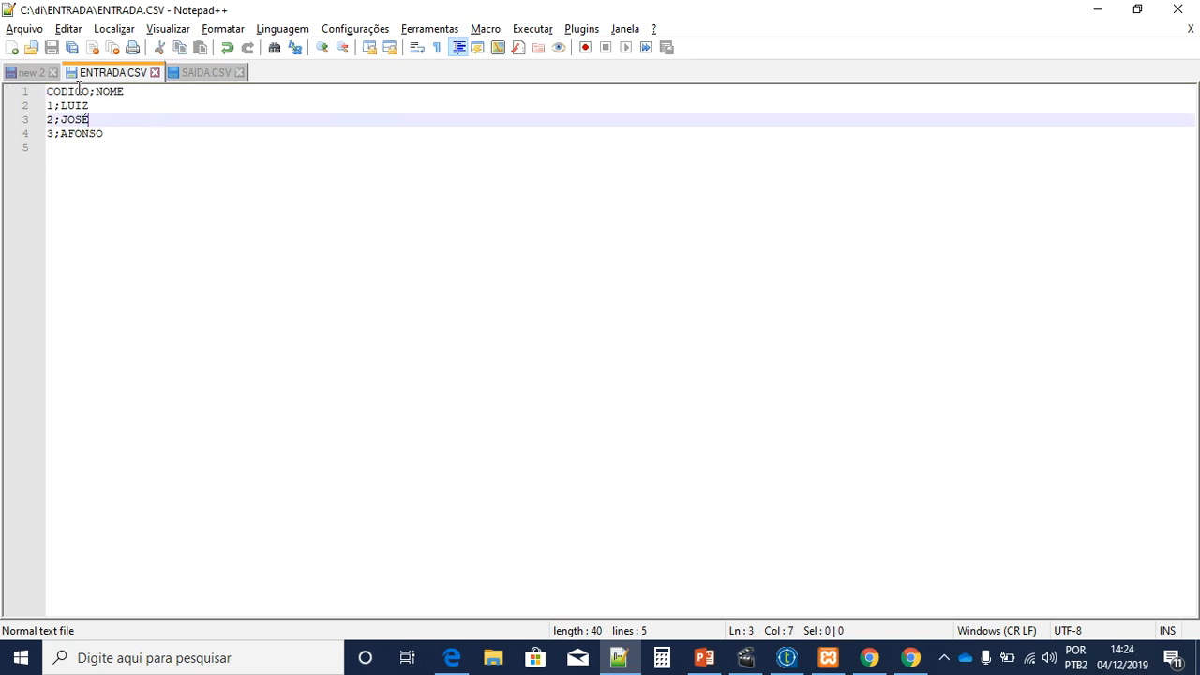
{"action": "left_click_drag", "start_coordinate": [140, 142], "coordinate": [4, 70]}
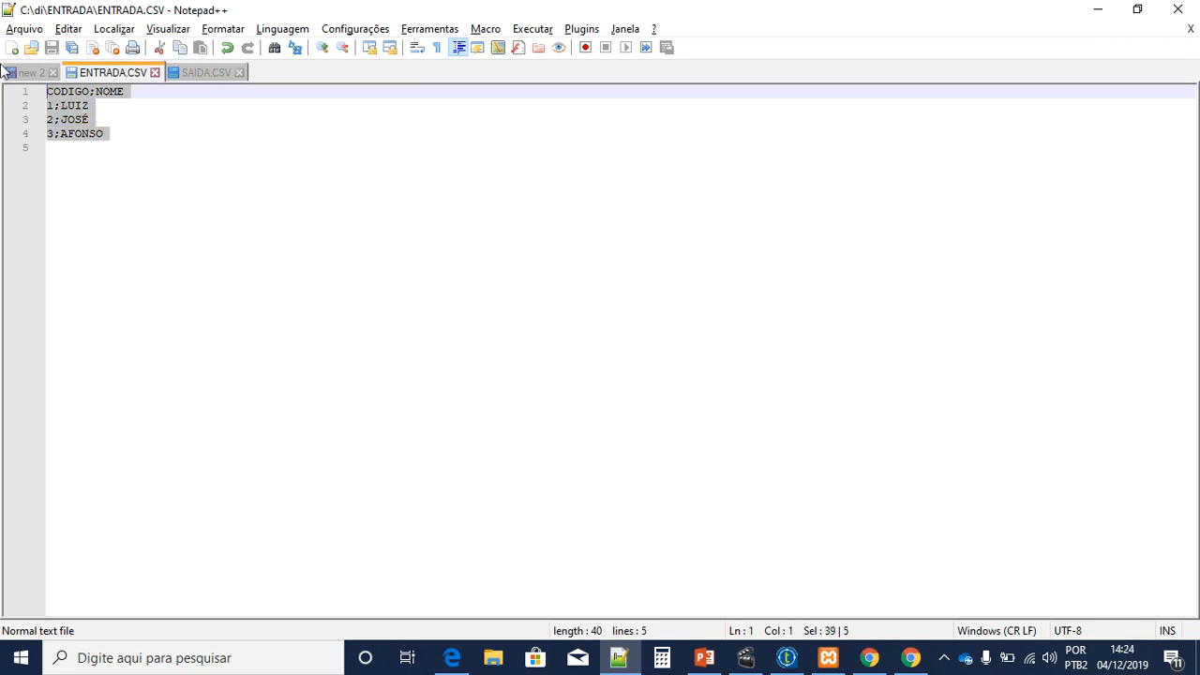
{"action": "left_click", "coordinate": [162, 138]}
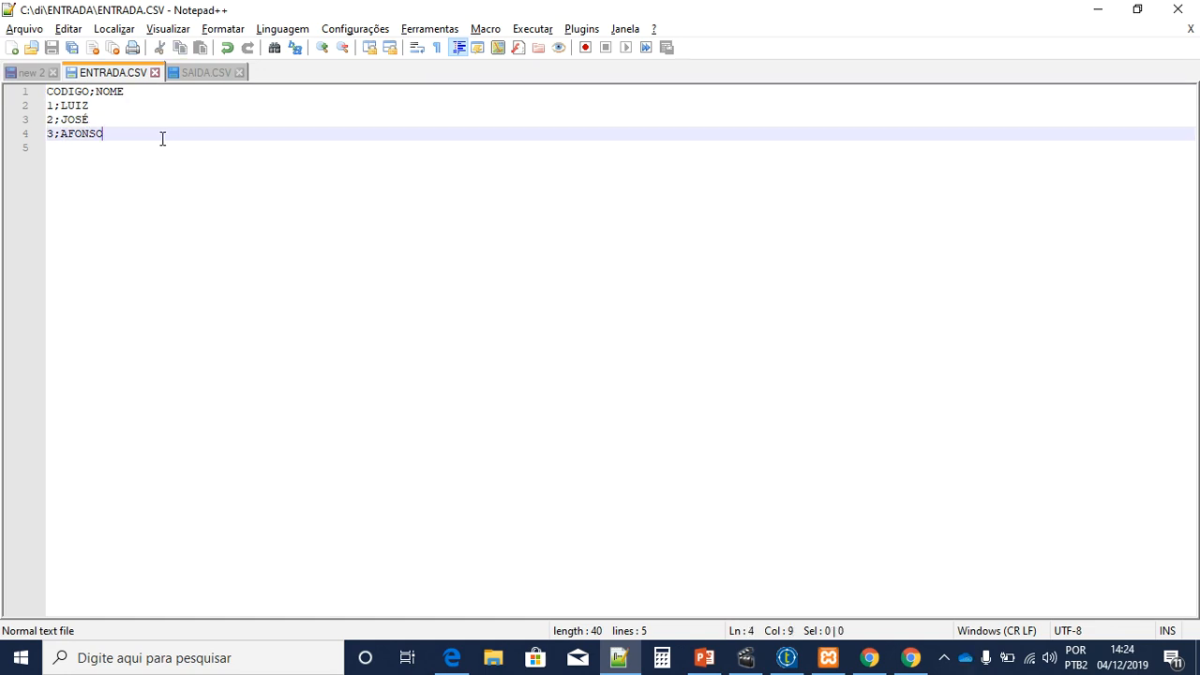
{"action": "key", "text": "alt+Tab"}
Step: Run CREATE TABLE saida (codigo varchar(10), nome varchar(50)) and open the new table
{"action": "type", "text": "c"}
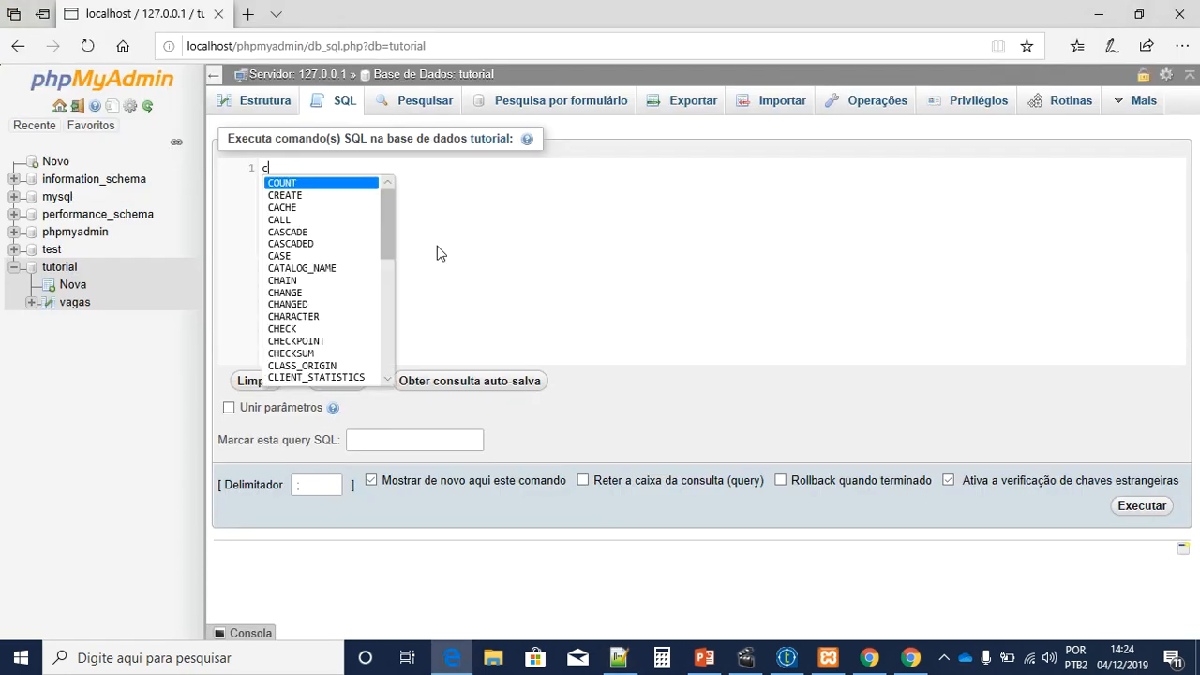
{"action": "type", "text": "reate table sa"}
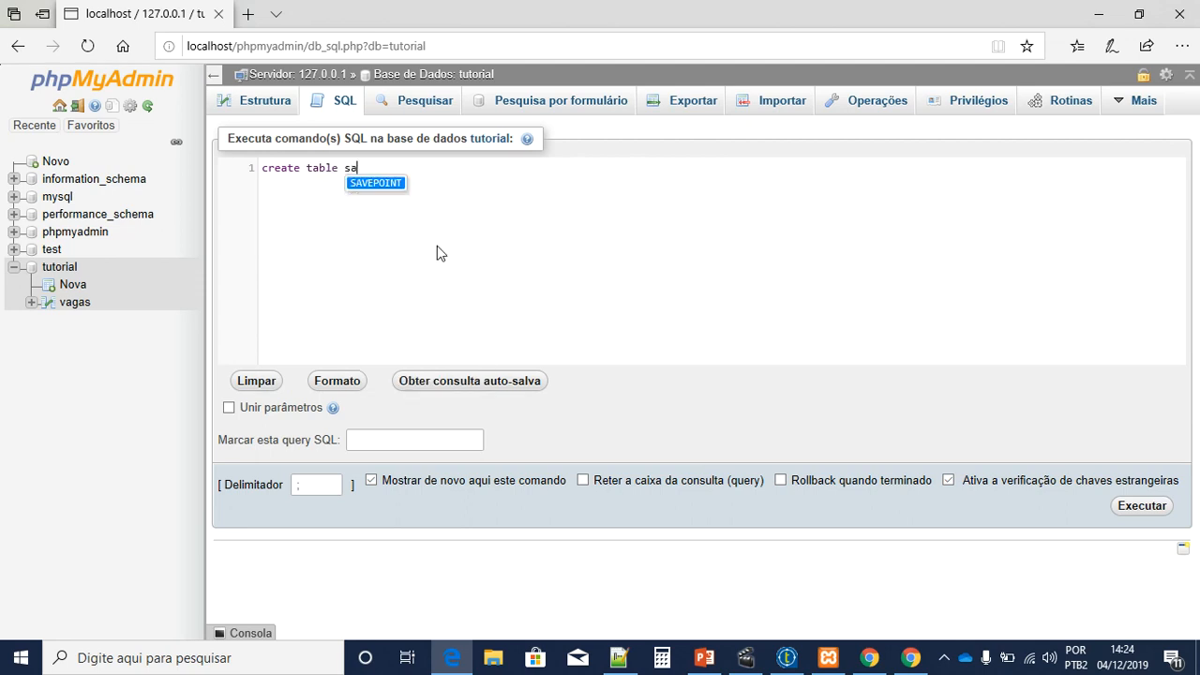
{"action": "type", "text": "ida ("}
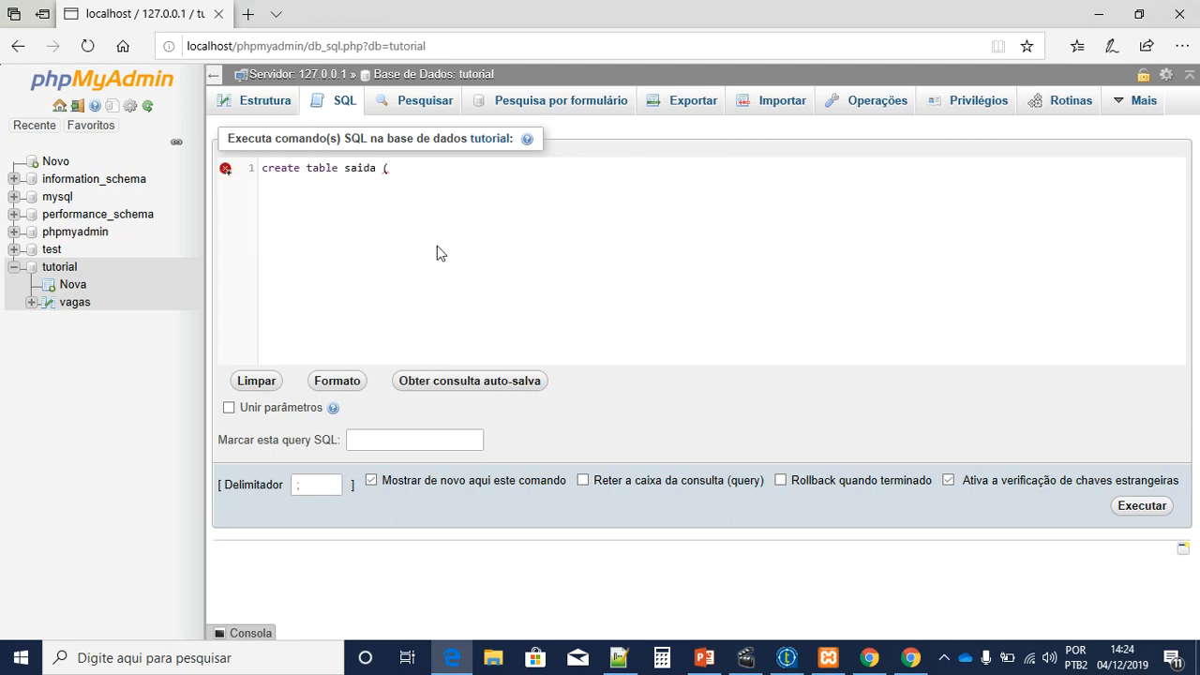
{"action": "type", "text": " codigo var"}
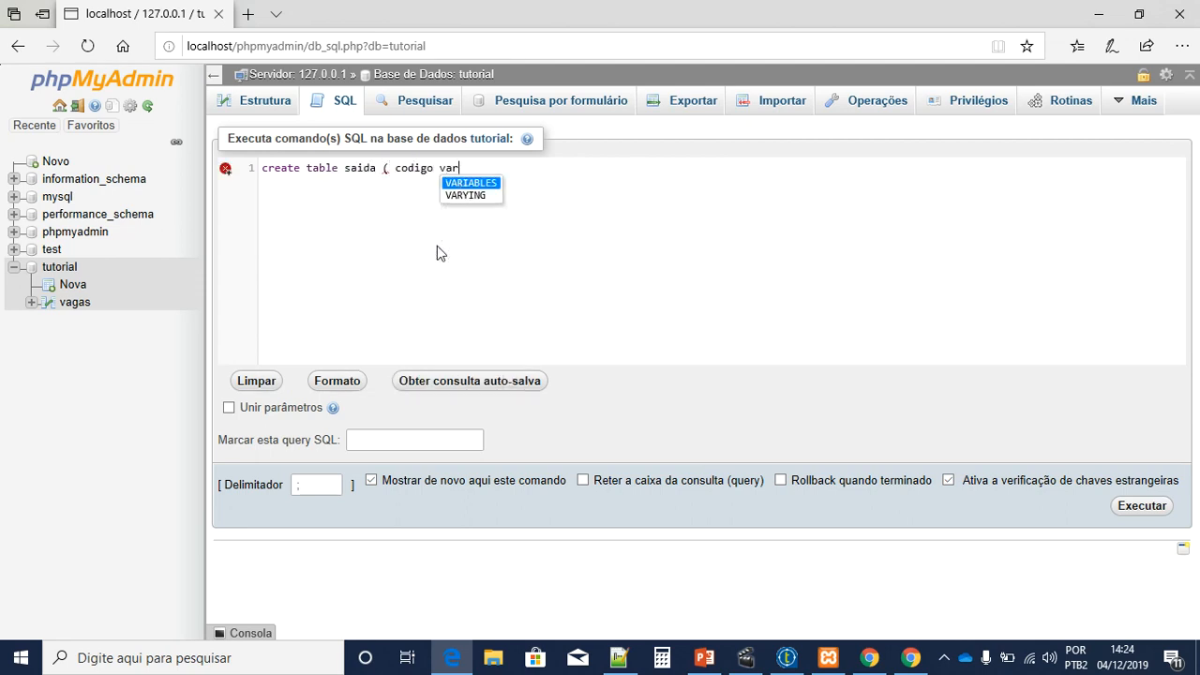
{"action": "type", "text": "char(10), nome"}
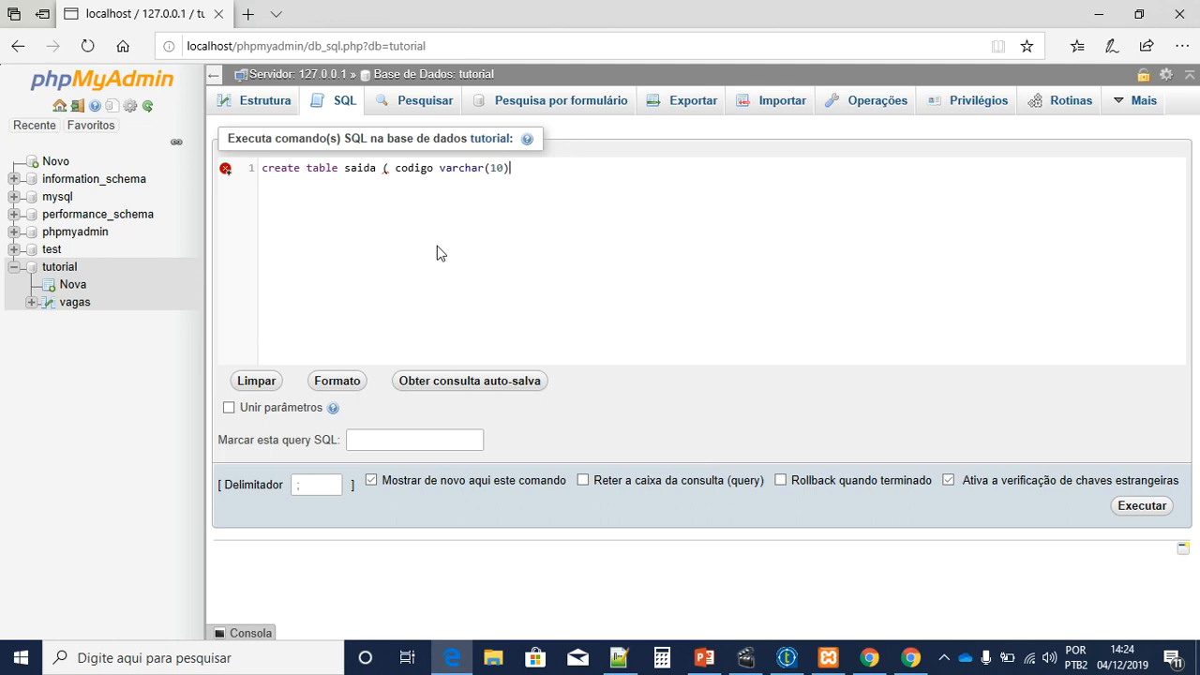
{"action": "type", "text": " (varchar"}
{"action": "key", "text": "BackSpace"}
{"action": "key", "text": "BackSpace"}
{"action": "key", "text": "BackSpace"}
{"action": "key", "text": "BackSpace"}
{"action": "key", "text": "BackSpace"}
{"action": "key", "text": "BackSpace"}
{"action": "key", "text": "BackSpace"}
{"action": "key", "text": "BackSpace"}
{"action": "type", "text": "varchar(50)"}
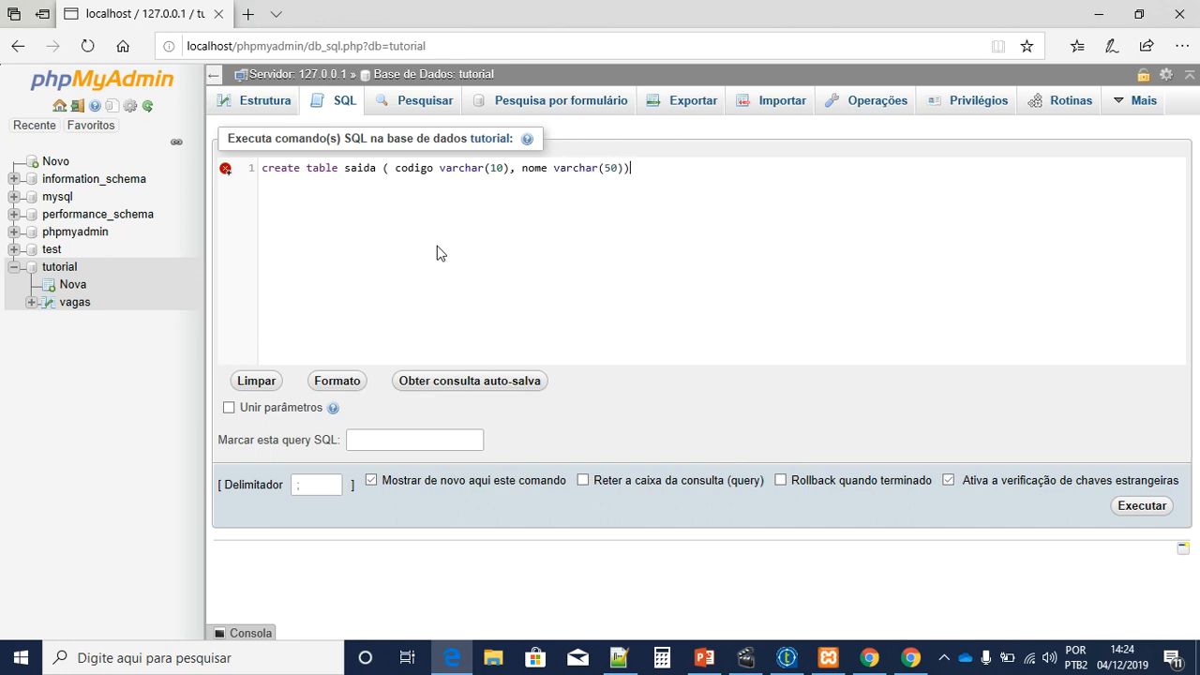
{"action": "left_click", "coordinate": [1134, 506]}
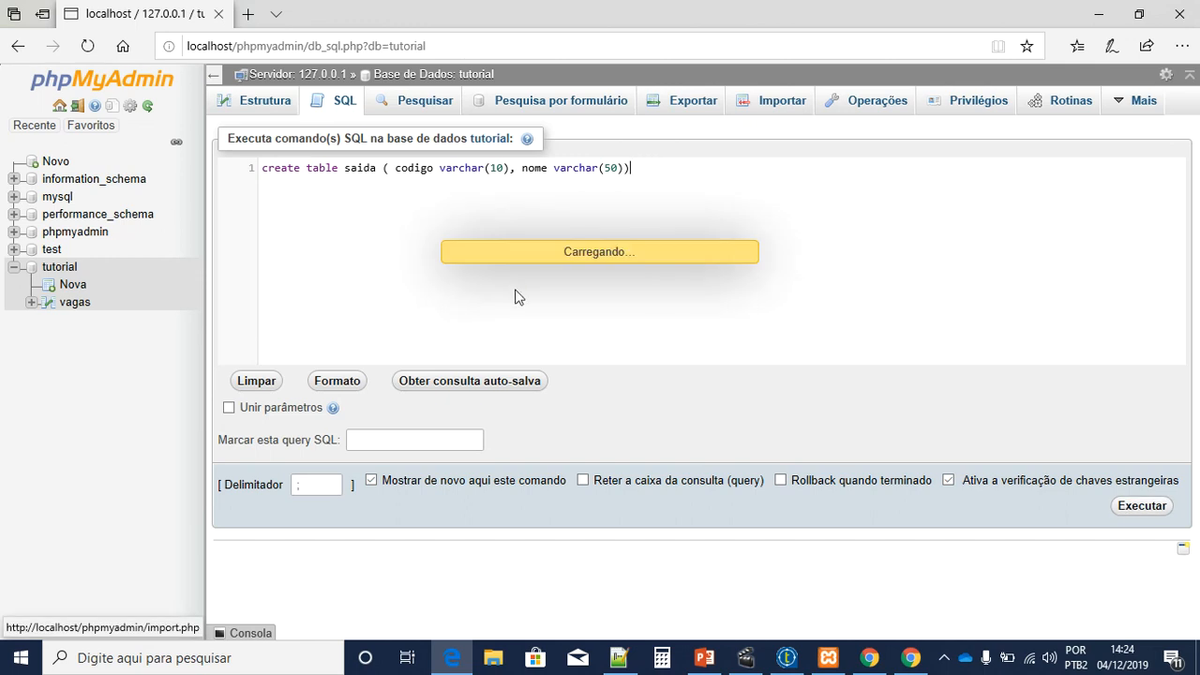
{"action": "left_click", "coordinate": [70, 304]}
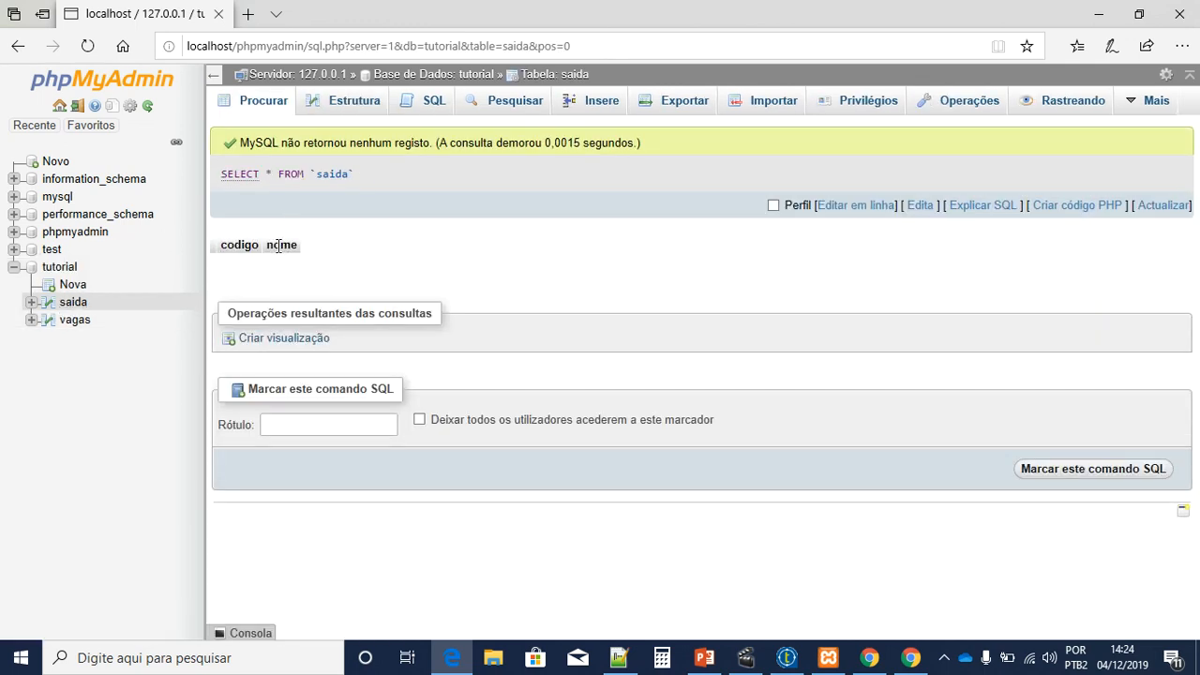
Step: Select all of ENTRADA.CSV's text and glance back at the empty saida table
{"action": "left_click", "coordinate": [617, 655]}
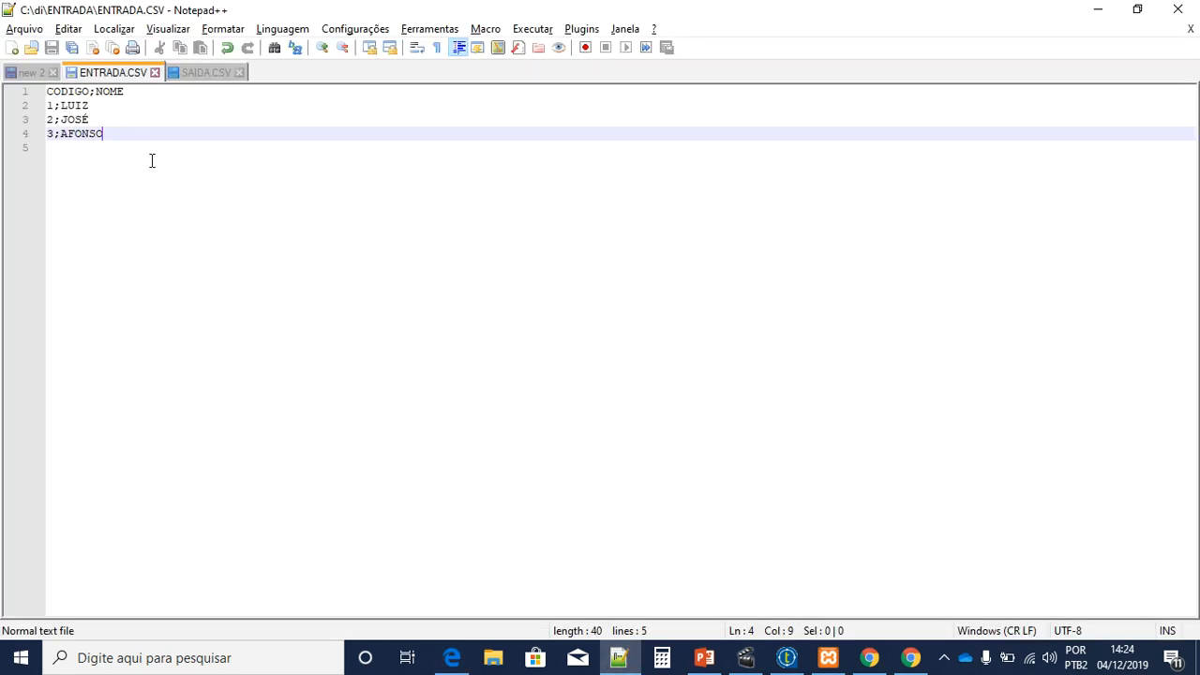
{"action": "key", "text": "ctrl+a"}
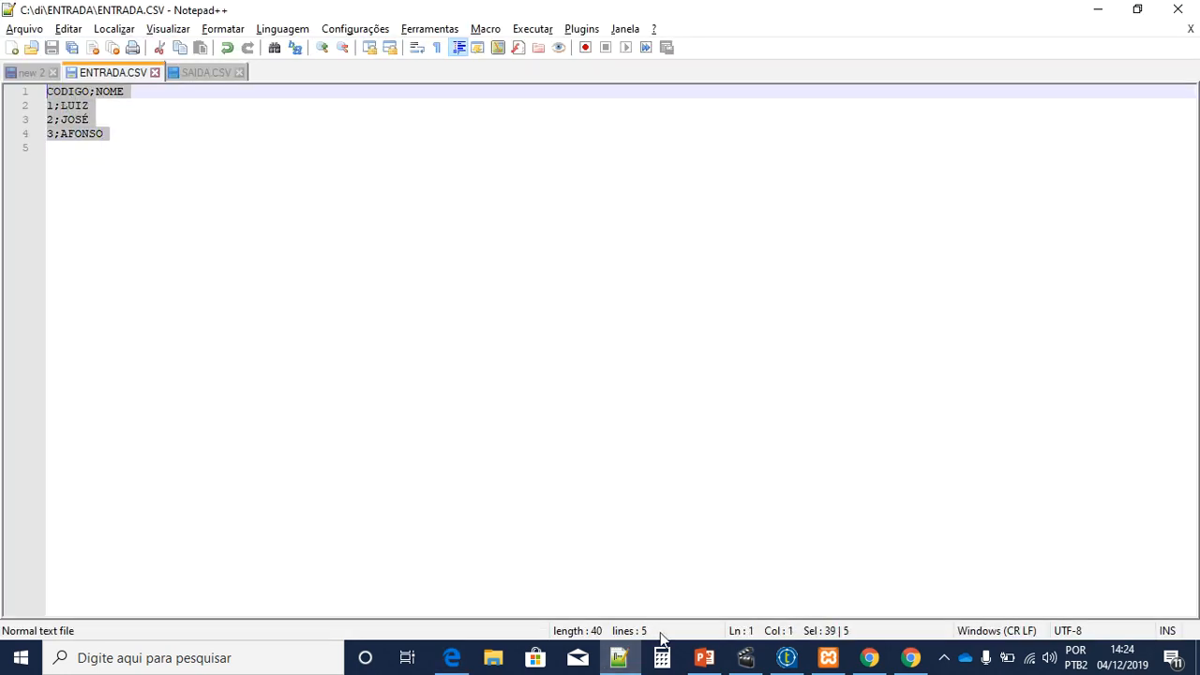
{"action": "left_click", "coordinate": [451, 658]}
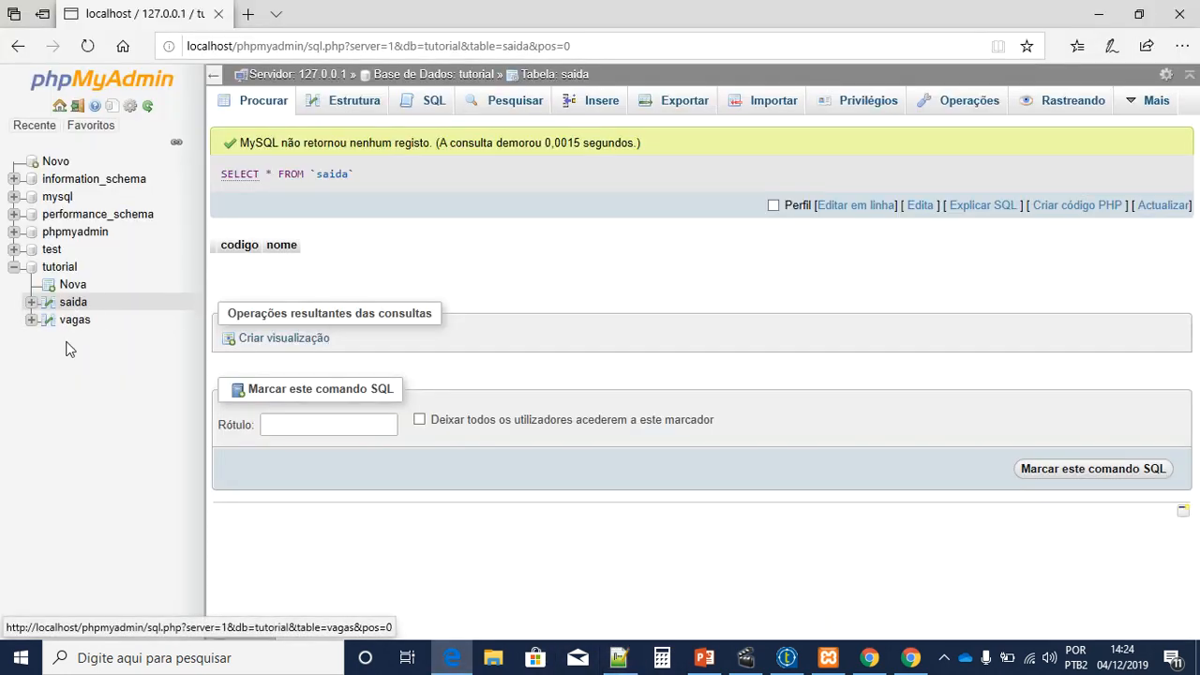
{"action": "left_click", "coordinate": [704, 657]}
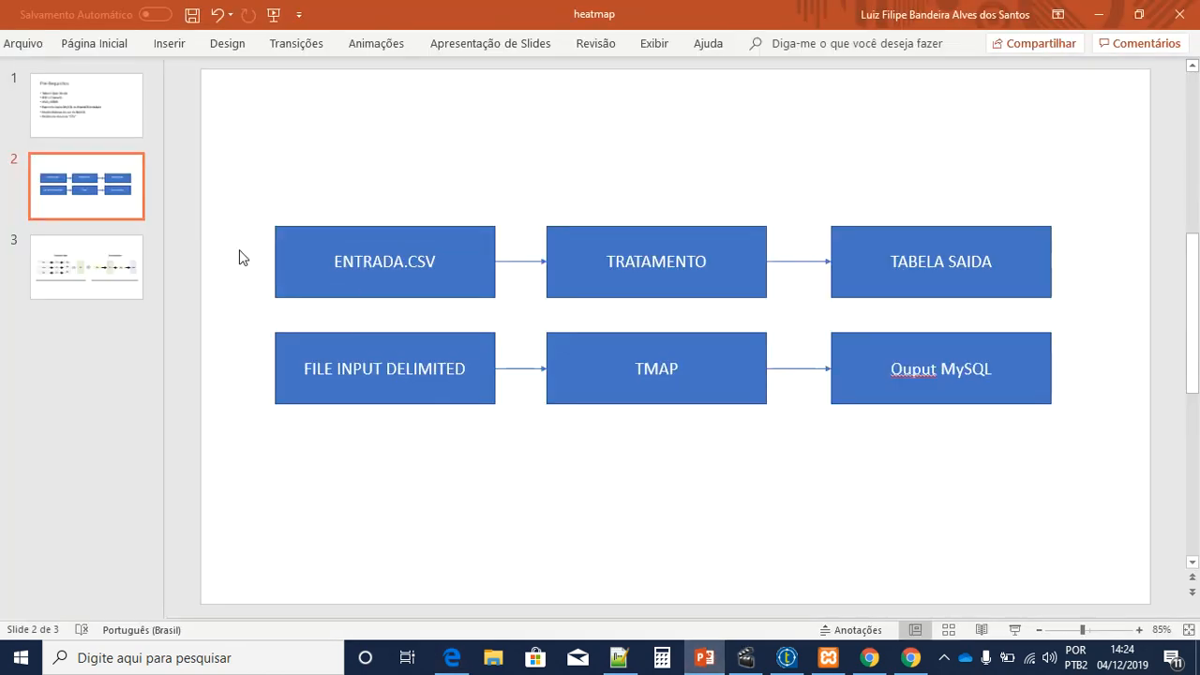
Step: Go over the Pré-Requisitos slide: JDK 1.8 (Java 8), JAVA_HOME, MySQL or MariaDB, basic MySQL usage
{"action": "left_click", "coordinate": [83, 130]}
{"action": "left_click_drag", "start_coordinate": [278, 147], "coordinate": [531, 150]}
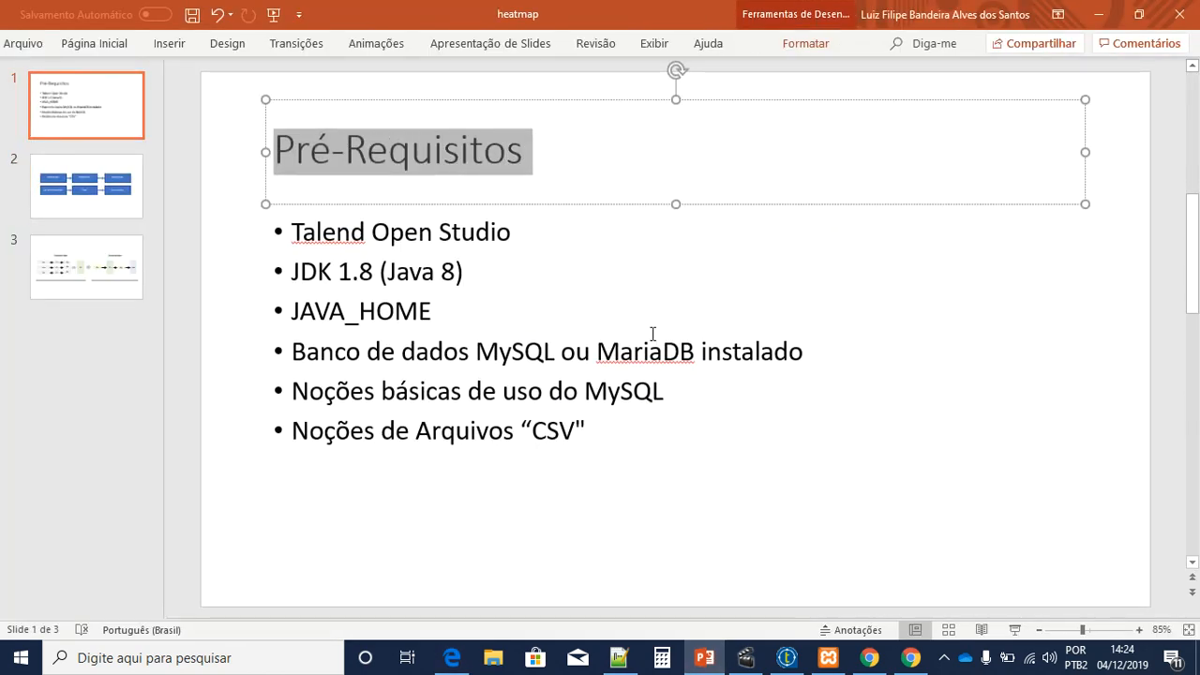
{"action": "left_click", "coordinate": [629, 431]}
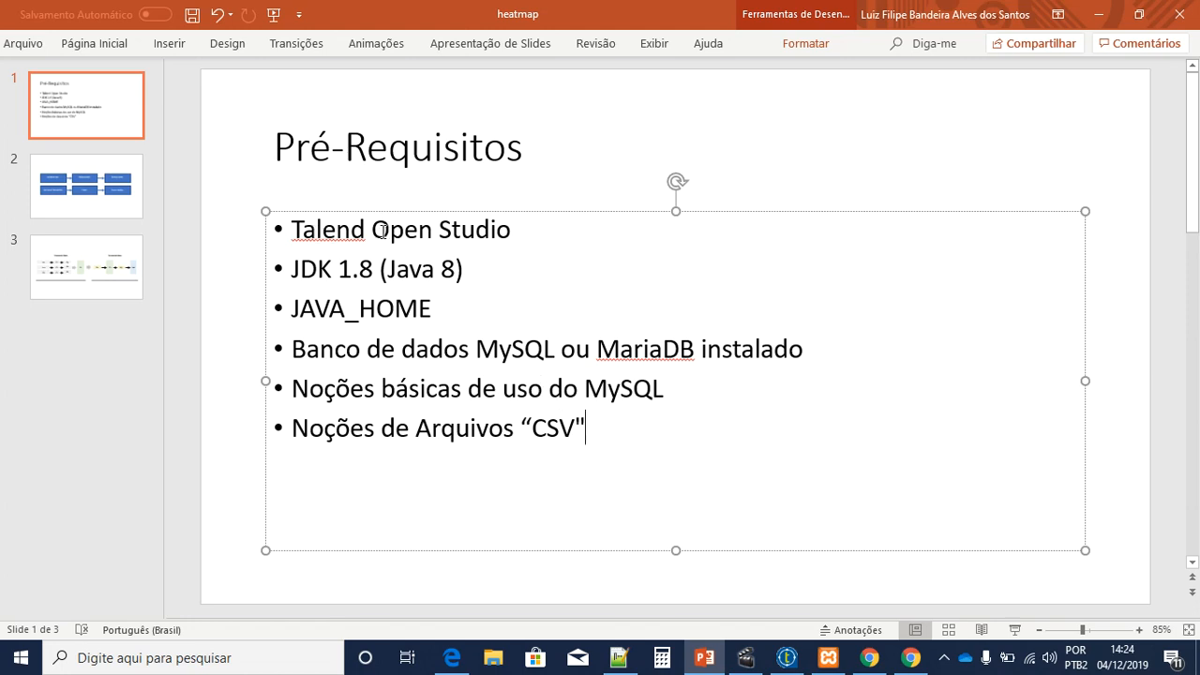
{"action": "left_click_drag", "start_coordinate": [307, 271], "coordinate": [439, 272]}
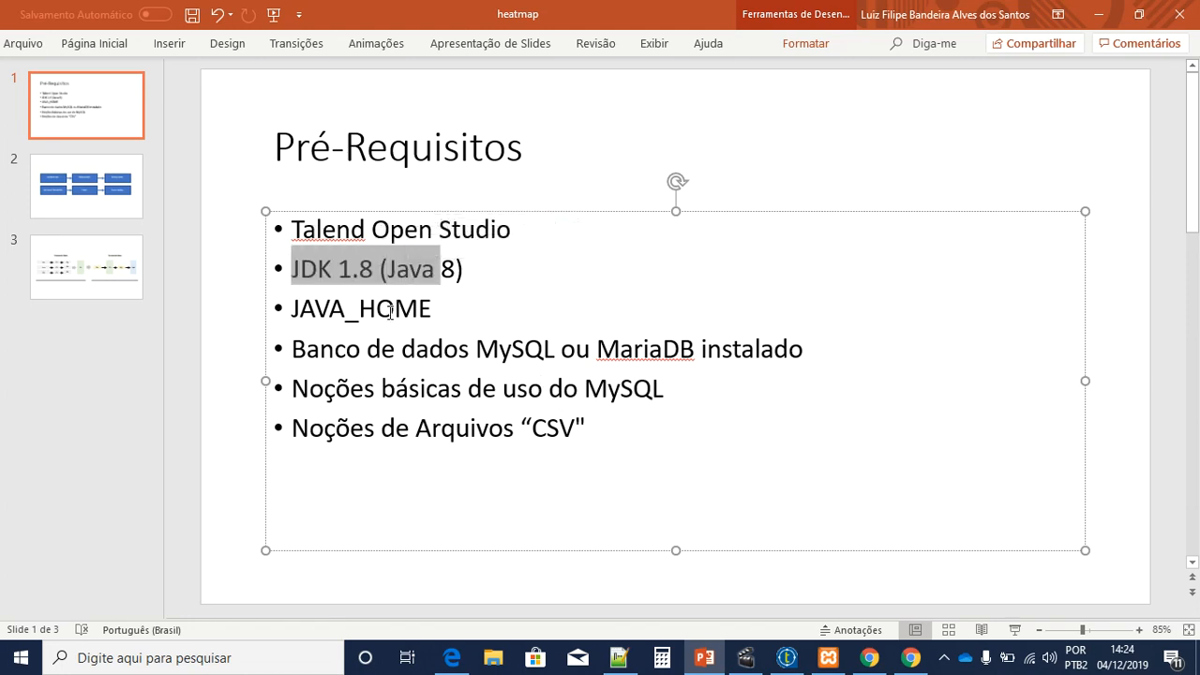
{"action": "double_click", "coordinate": [390, 315]}
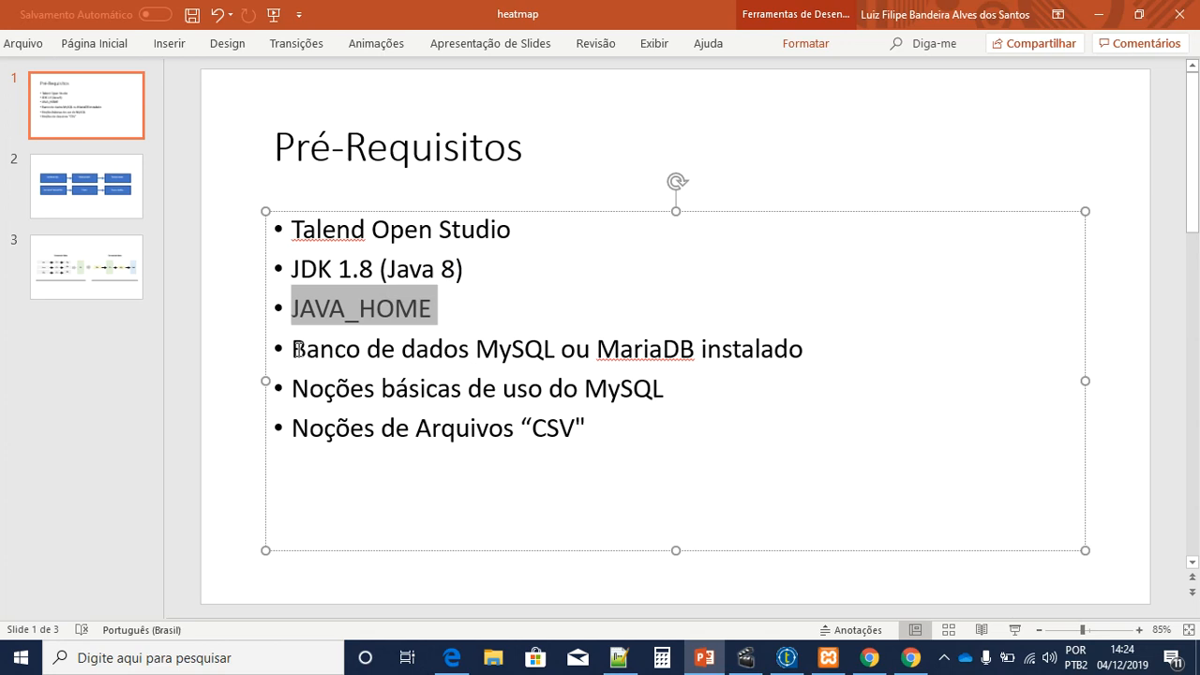
{"action": "left_click_drag", "start_coordinate": [298, 348], "coordinate": [698, 350]}
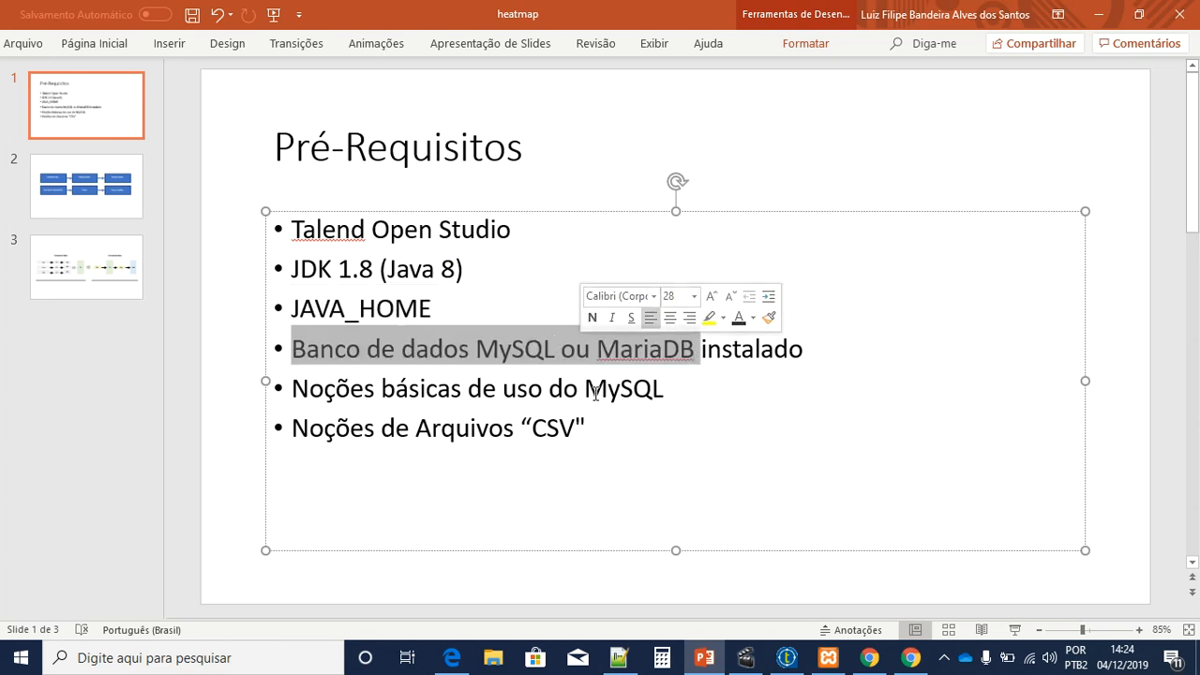
{"action": "left_click", "coordinate": [608, 392]}
{"action": "left_click_drag", "start_coordinate": [626, 390], "coordinate": [399, 392]}
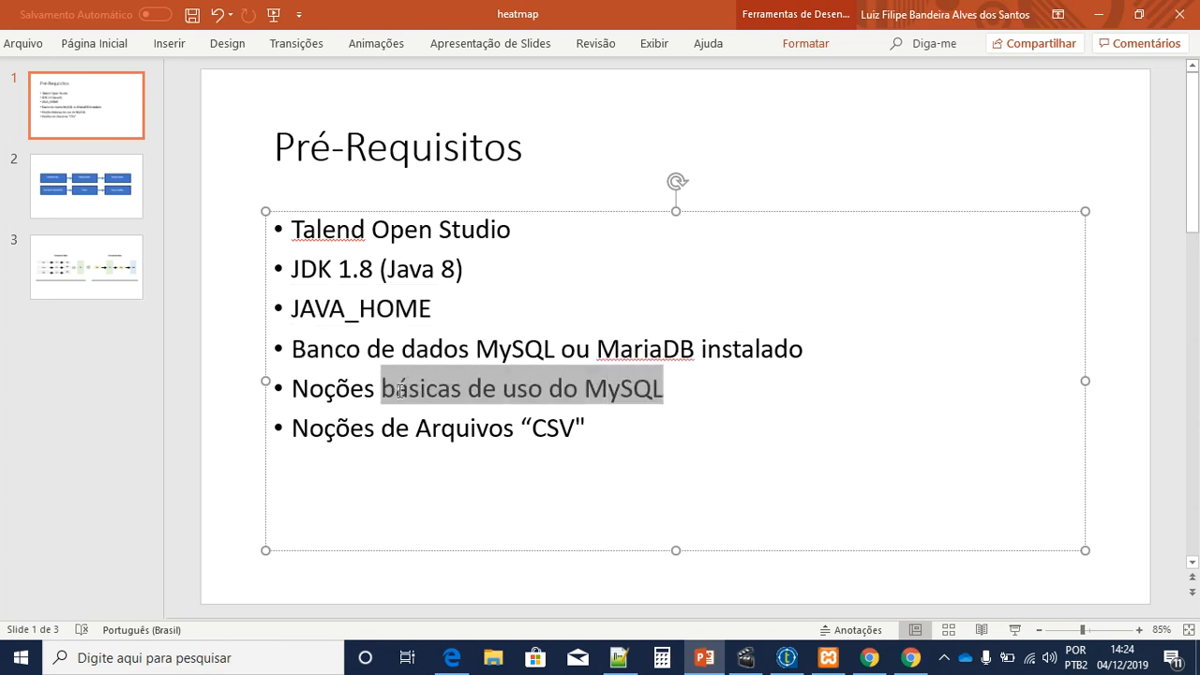
{"action": "left_click_drag", "start_coordinate": [624, 435], "coordinate": [300, 226]}
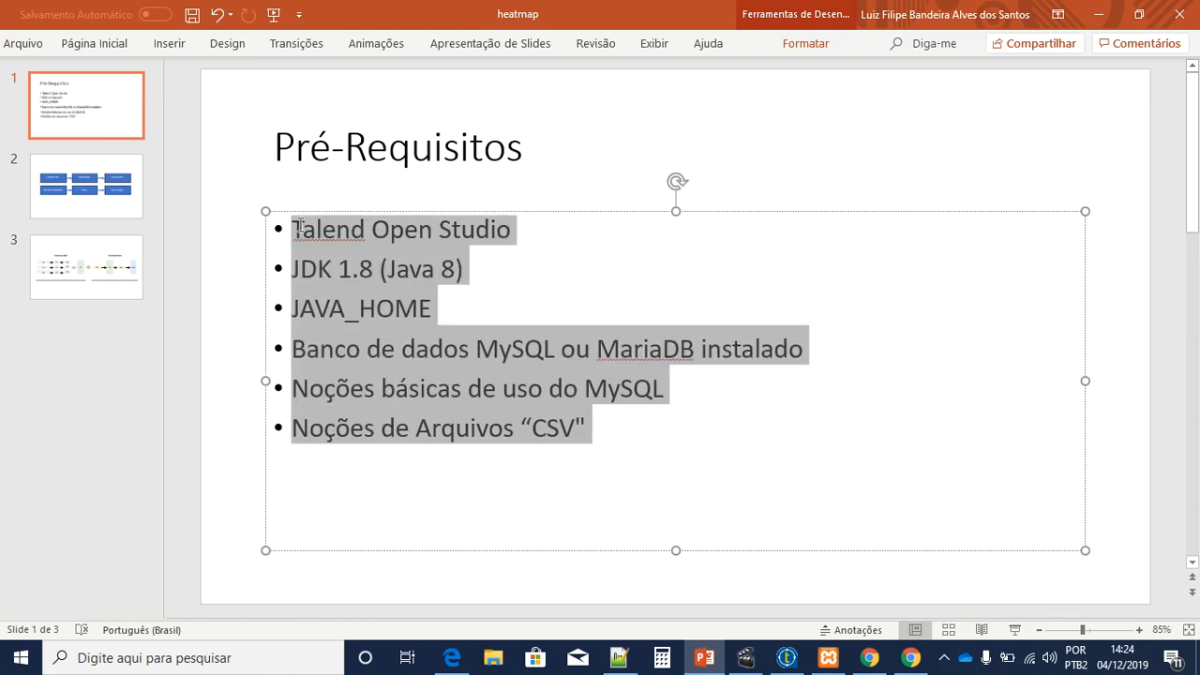
{"action": "left_click", "coordinate": [227, 274]}
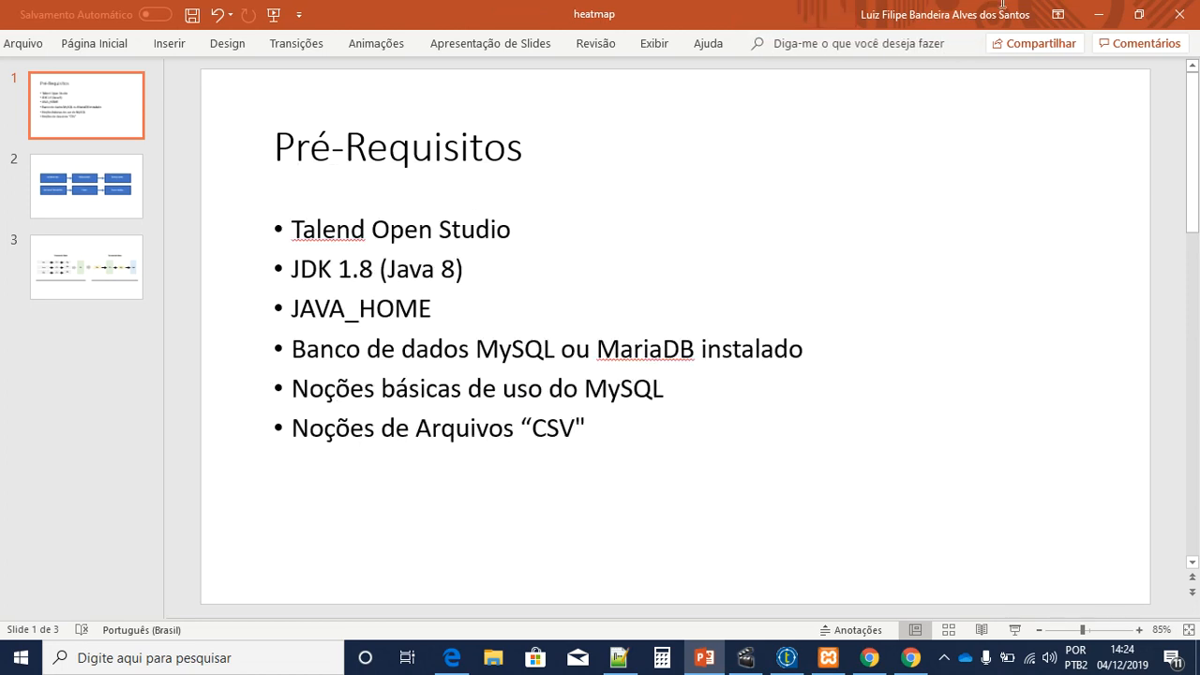
Step: Check the saida table behind PowerPoint, then show slide 2's six-box pipeline diagram
{"action": "left_click", "coordinate": [1108, 25]}
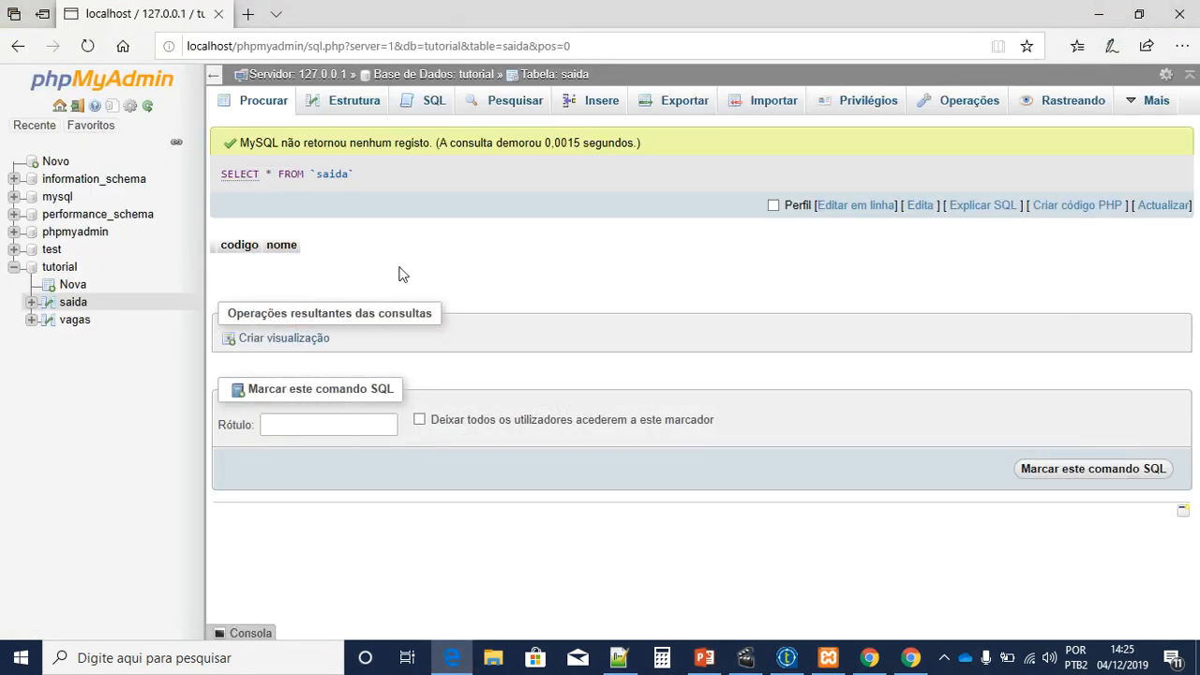
{"action": "left_click", "coordinate": [704, 657]}
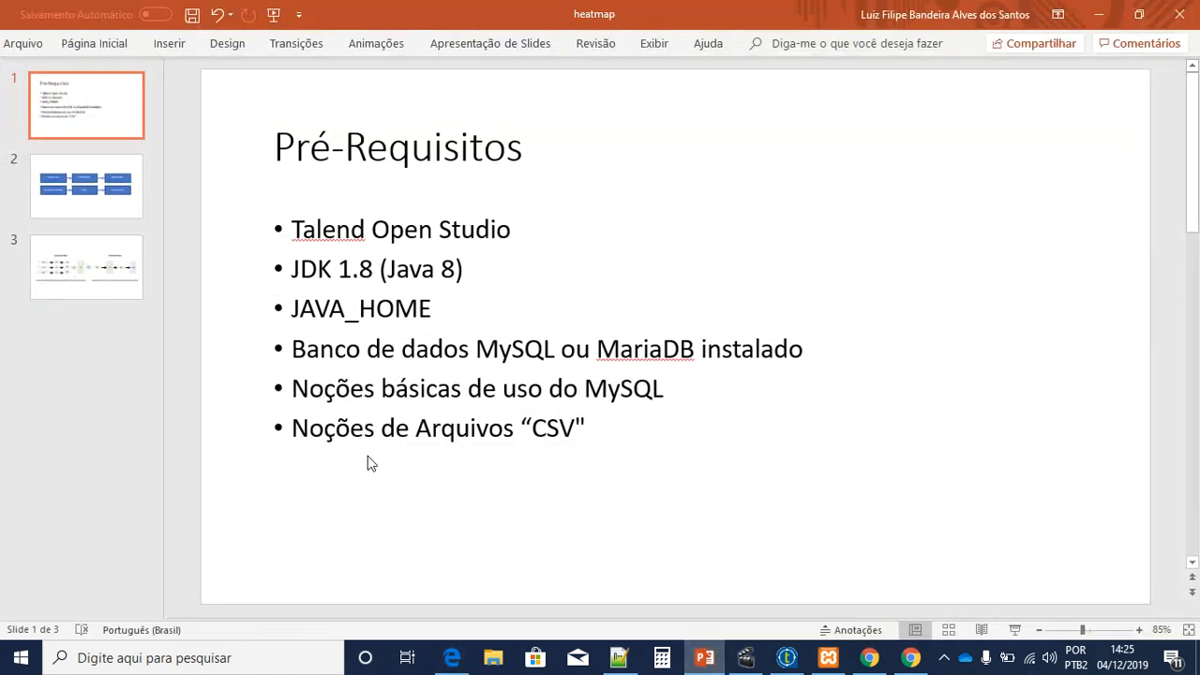
{"action": "left_click", "coordinate": [112, 201]}
{"action": "left_click_drag", "start_coordinate": [239, 197], "coordinate": [1094, 489]}
{"action": "left_click", "coordinate": [249, 189]}
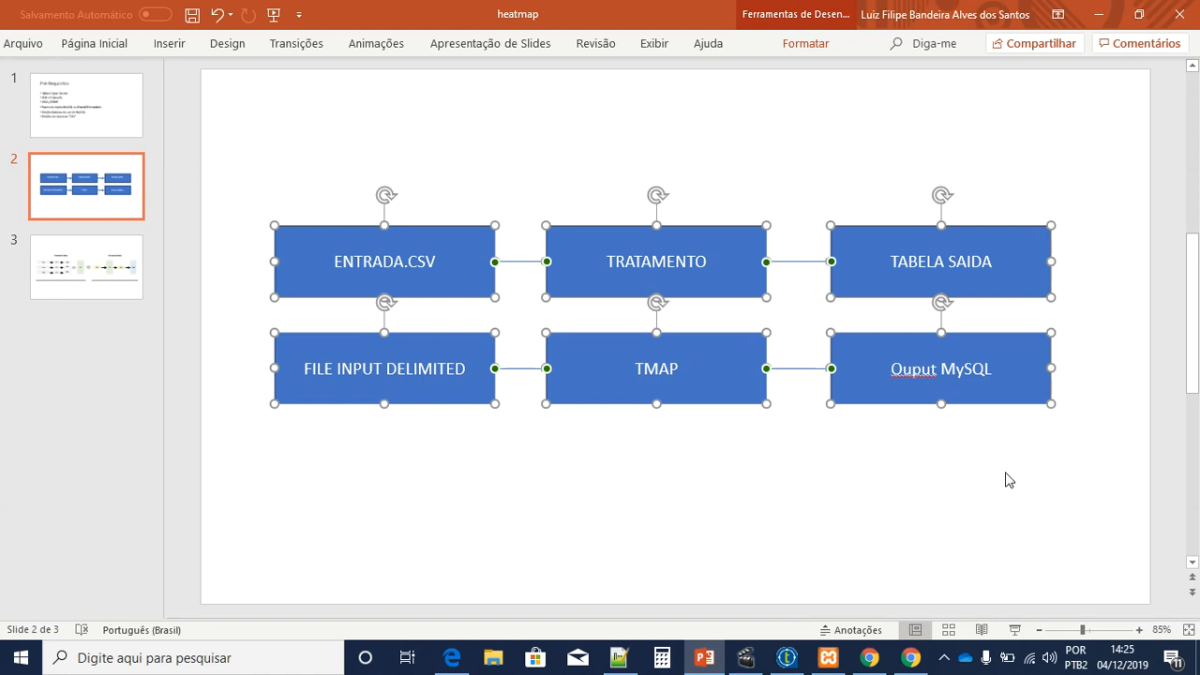
Step: Highlight the ENTRADA.CSV, TRATAMENTO and TABELA SAIDA boxes in turn
{"action": "left_click", "coordinate": [959, 501]}
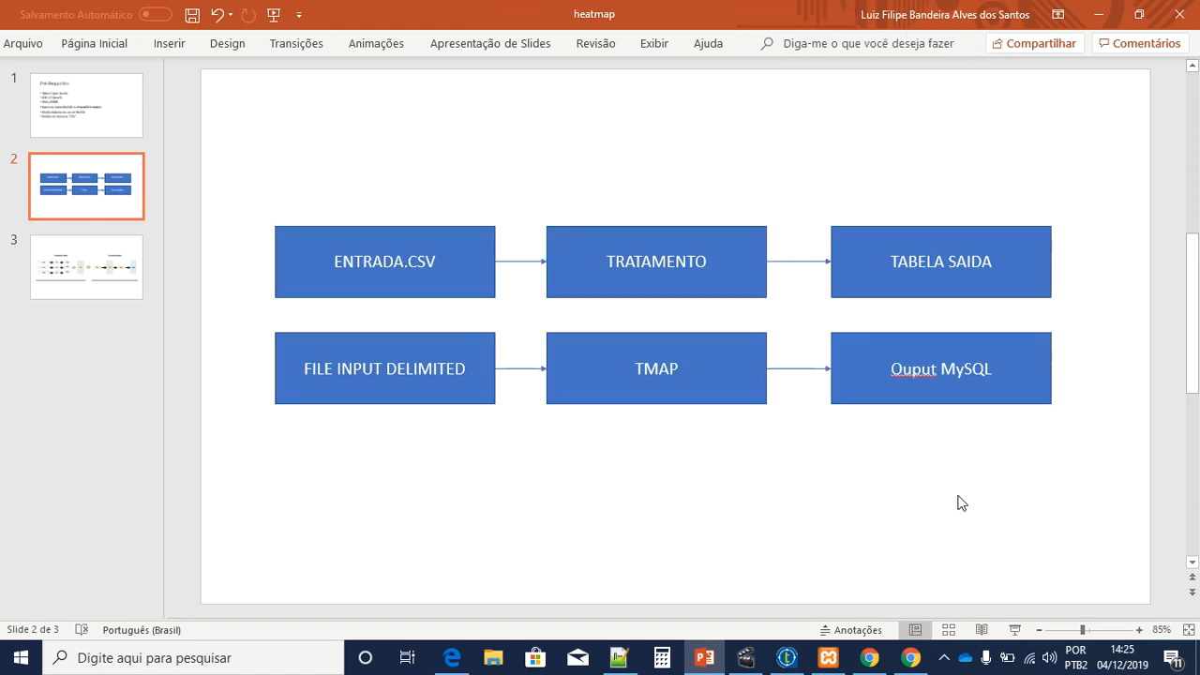
{"action": "left_click", "coordinate": [366, 274]}
{"action": "left_click", "coordinate": [667, 281]}
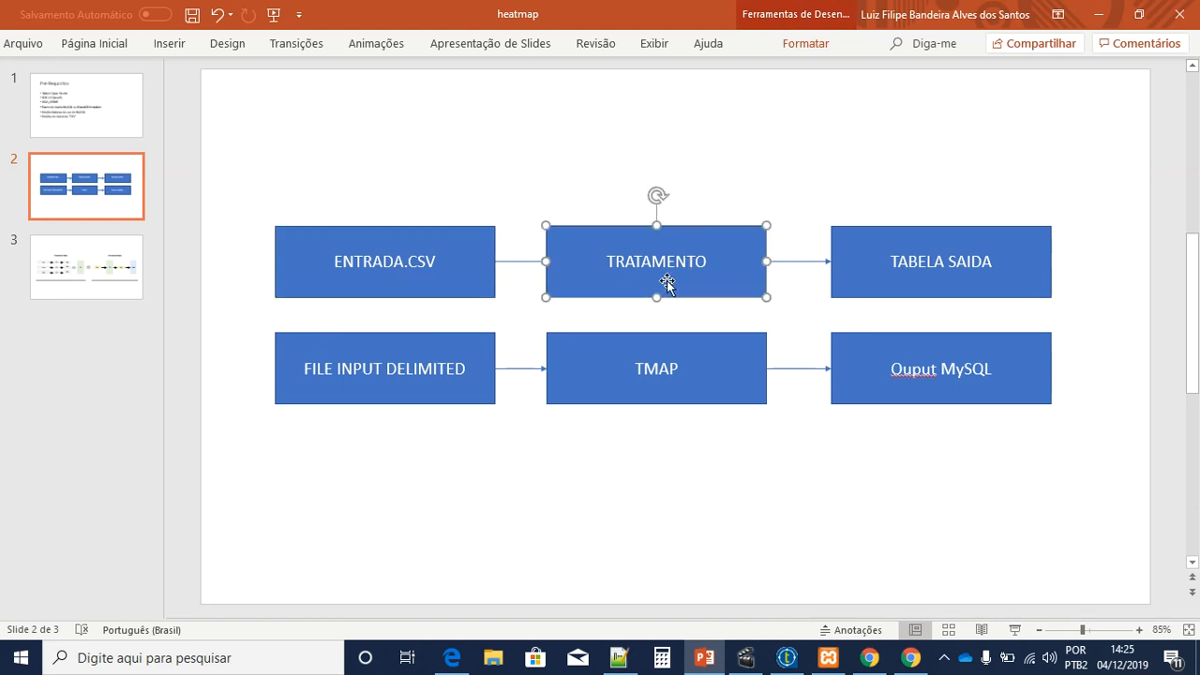
{"action": "left_click", "coordinate": [895, 284]}
{"action": "left_click", "coordinate": [825, 384]}
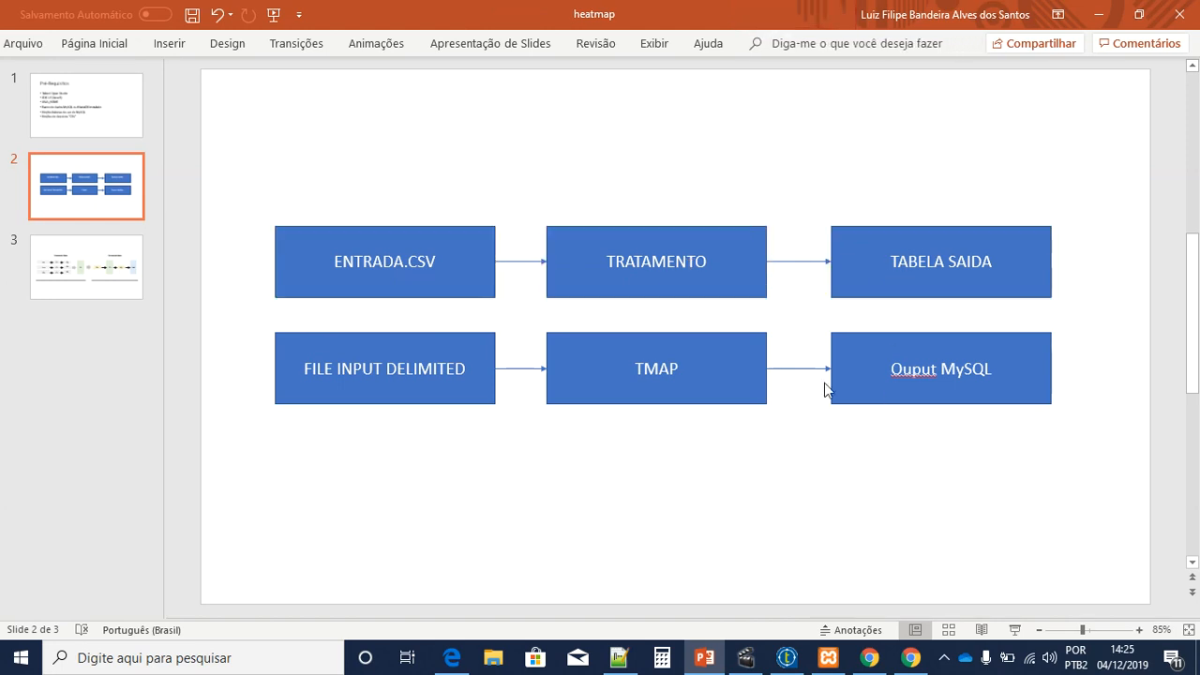
{"action": "left_click_drag", "start_coordinate": [266, 320], "coordinate": [1076, 436]}
{"action": "left_click", "coordinate": [996, 474]}
Step: Highlight the matching FILE INPUT DELIMITED, TMAP and Ouput MySQL boxes, then the whole diagram
{"action": "left_click", "coordinate": [418, 390]}
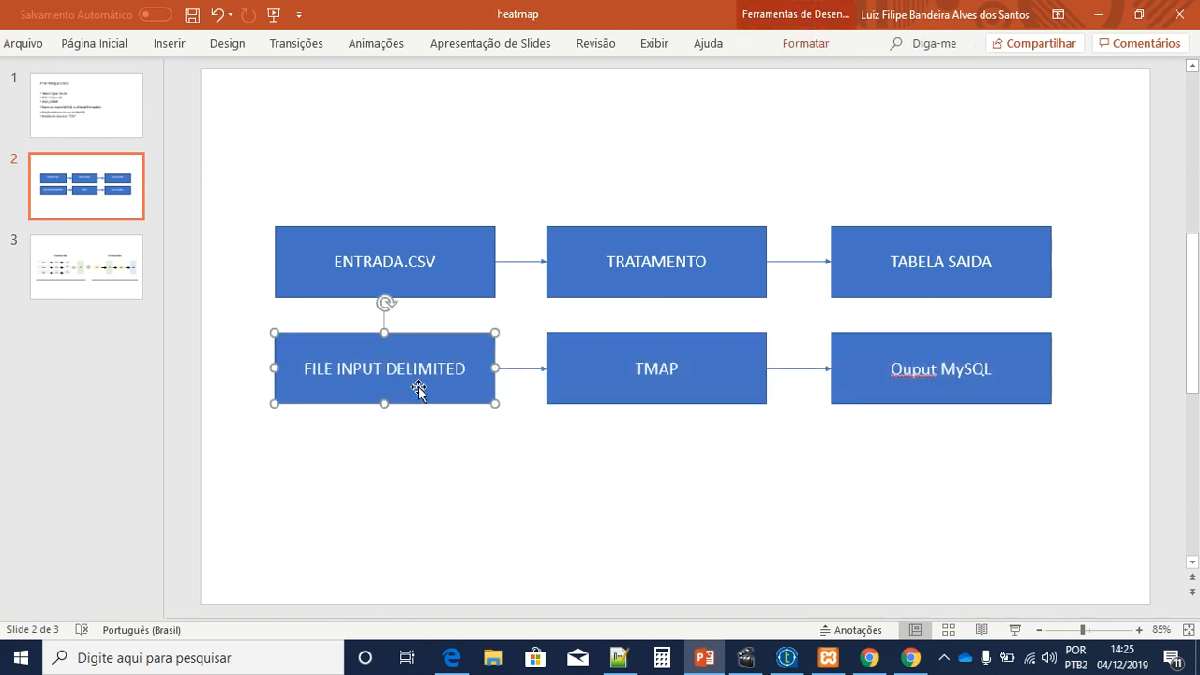
{"action": "left_click", "coordinate": [602, 388]}
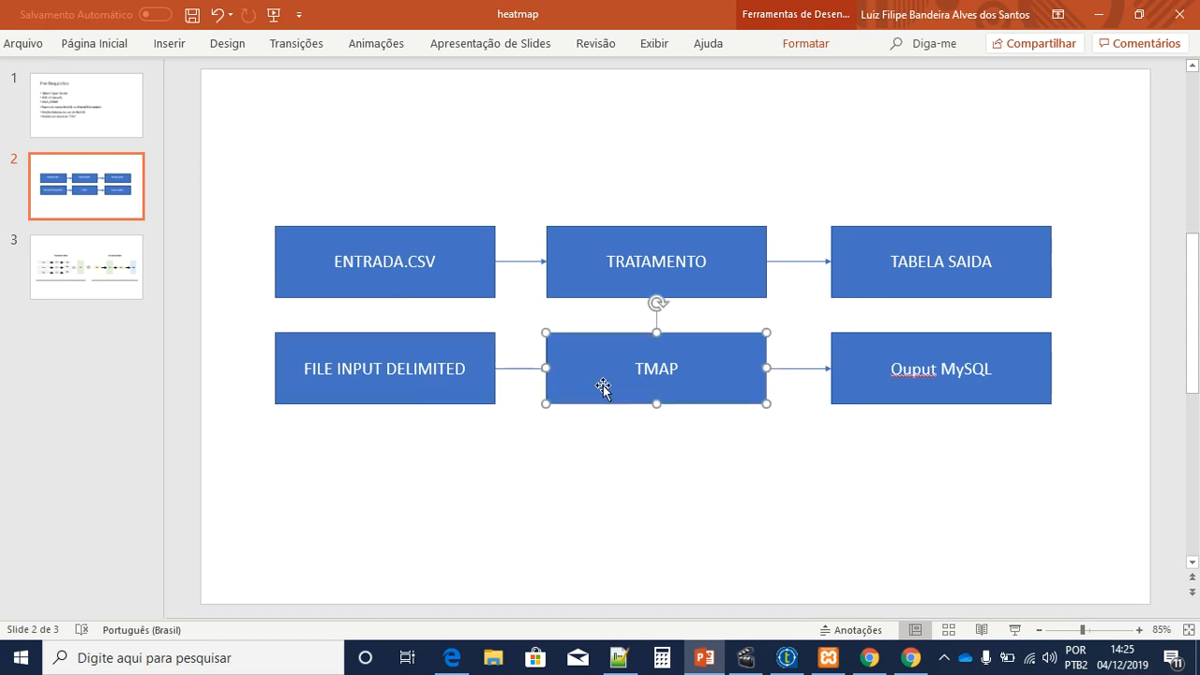
{"action": "left_click", "coordinate": [932, 394]}
{"action": "left_click_drag", "start_coordinate": [1106, 440], "coordinate": [235, 213]}
{"action": "left_click", "coordinate": [415, 454]}
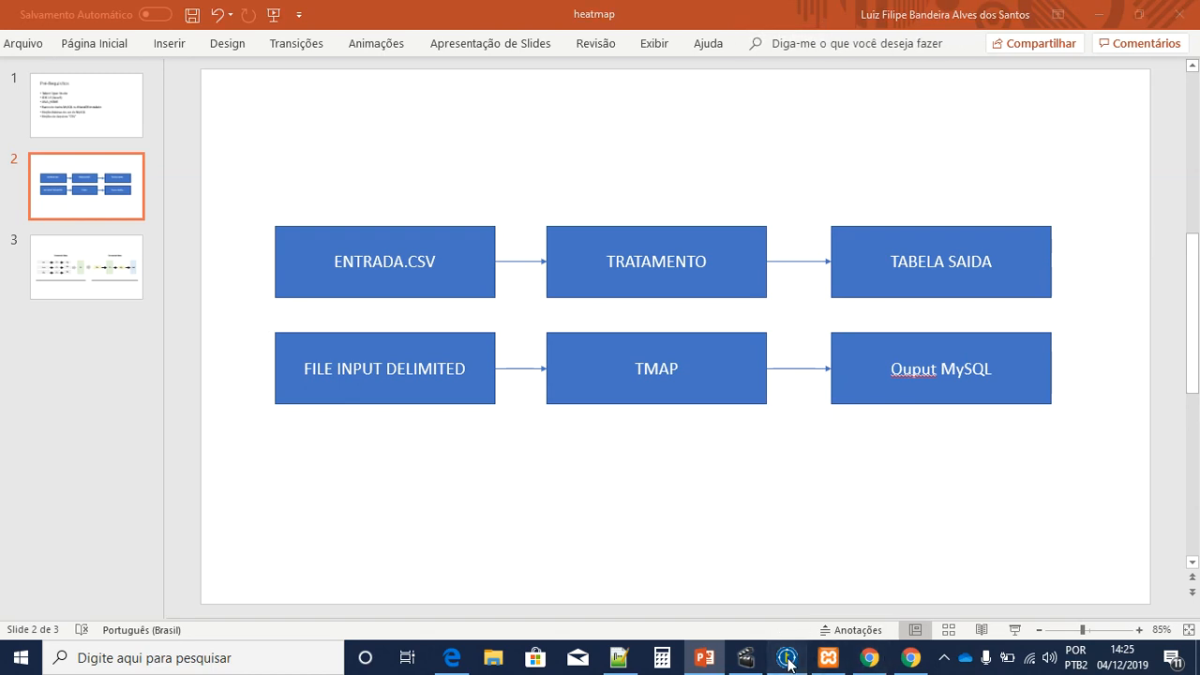
{"action": "left_click", "coordinate": [787, 657]}
Step: Create job j_GravaDatabase in the videos folder, copying the name into Purpose and Description
{"action": "right_click", "coordinate": [91, 174]}
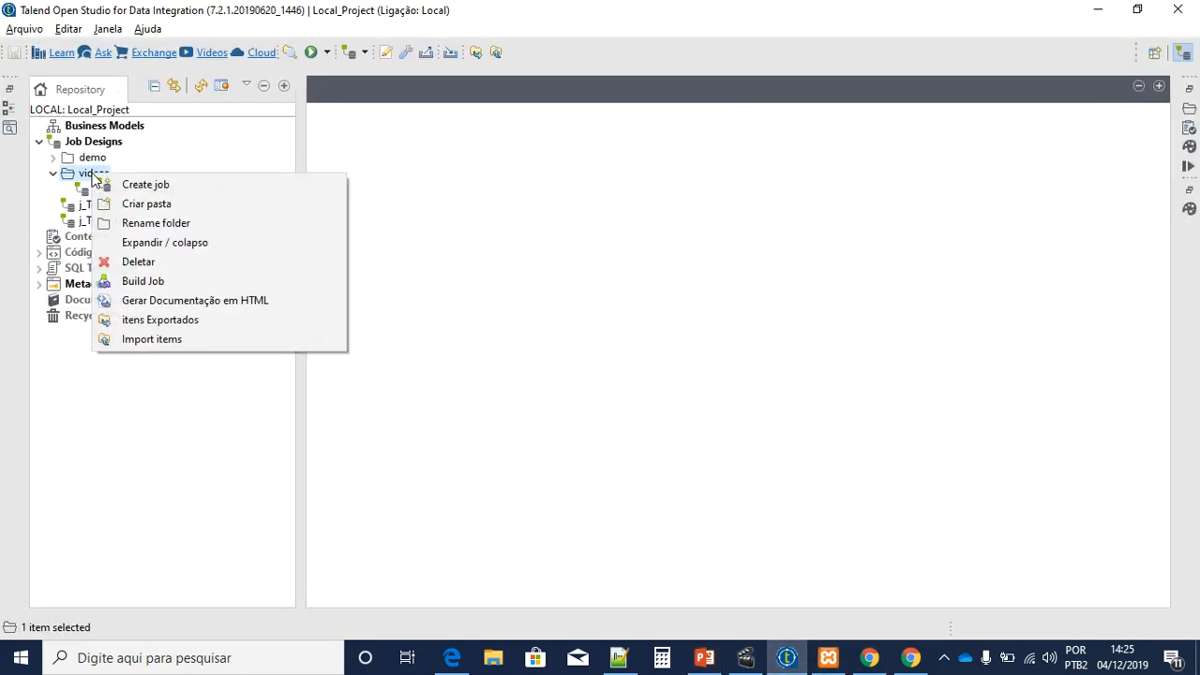
{"action": "left_click", "coordinate": [170, 186]}
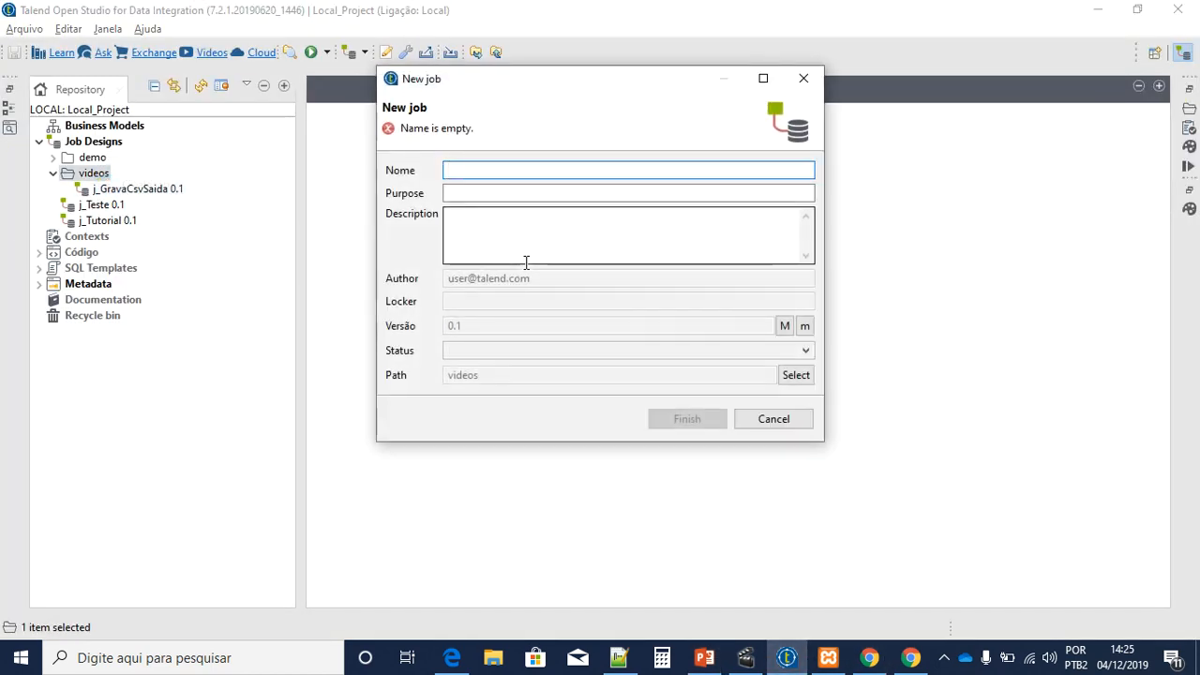
{"action": "type", "text": "j_GravaDa"}
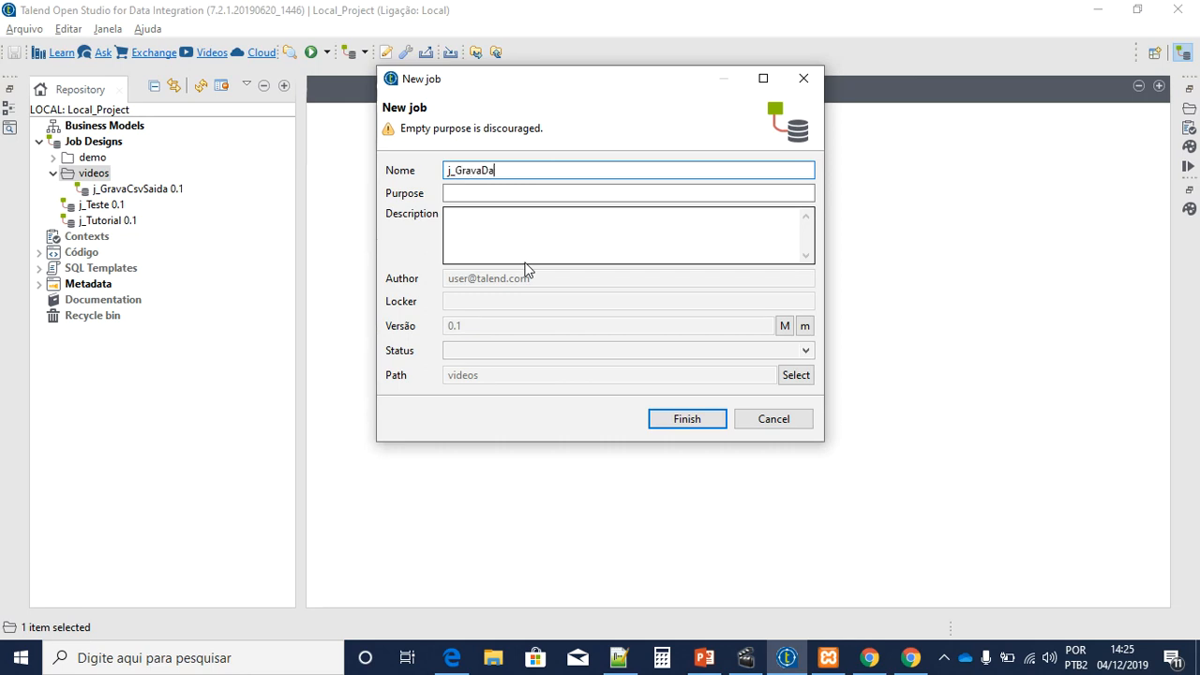
{"action": "type", "text": "tabase"}
{"action": "key", "text": "ctrl+a"}
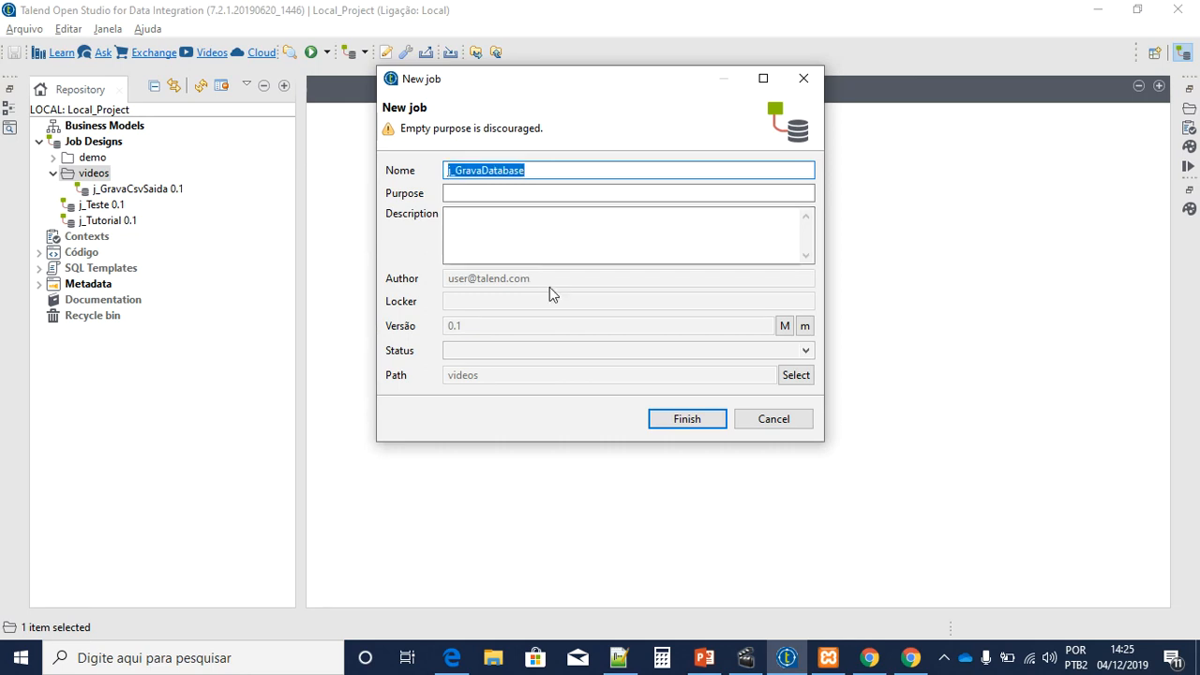
{"action": "key", "text": "ctrl+c"}
{"action": "left_click", "coordinate": [544, 194]}
{"action": "key", "text": "ctrl+v"}
{"action": "key", "text": "Tab"}
{"action": "key", "text": "ctrl+v"}
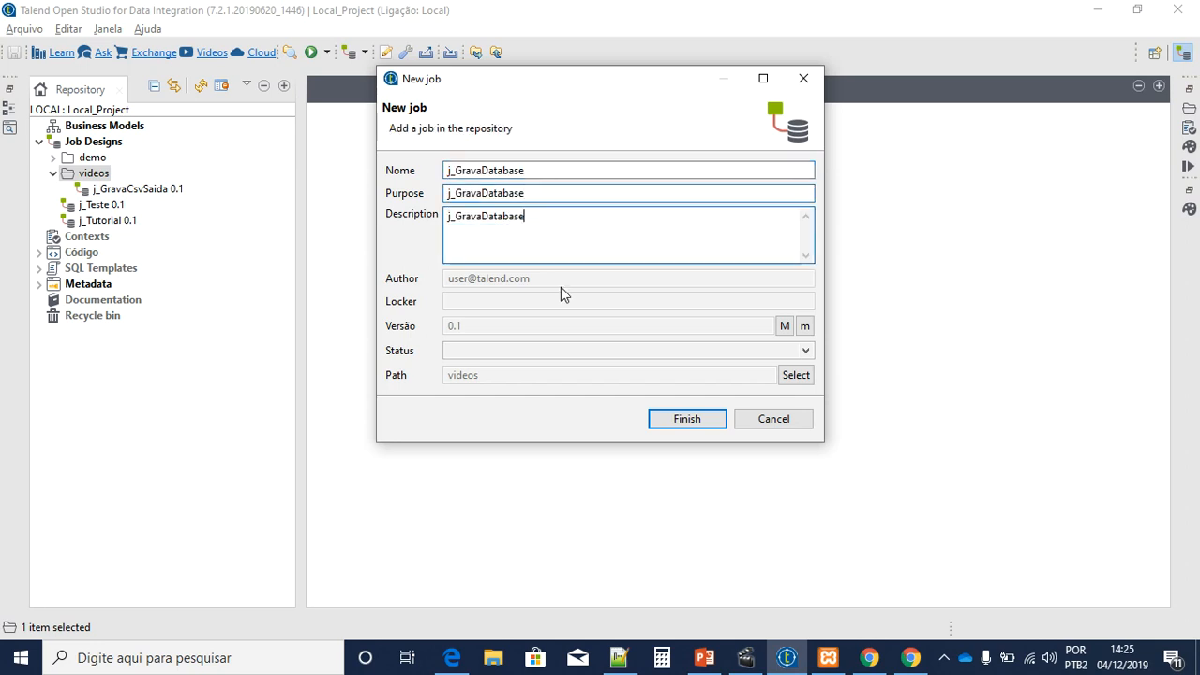
{"action": "left_click", "coordinate": [694, 421]}
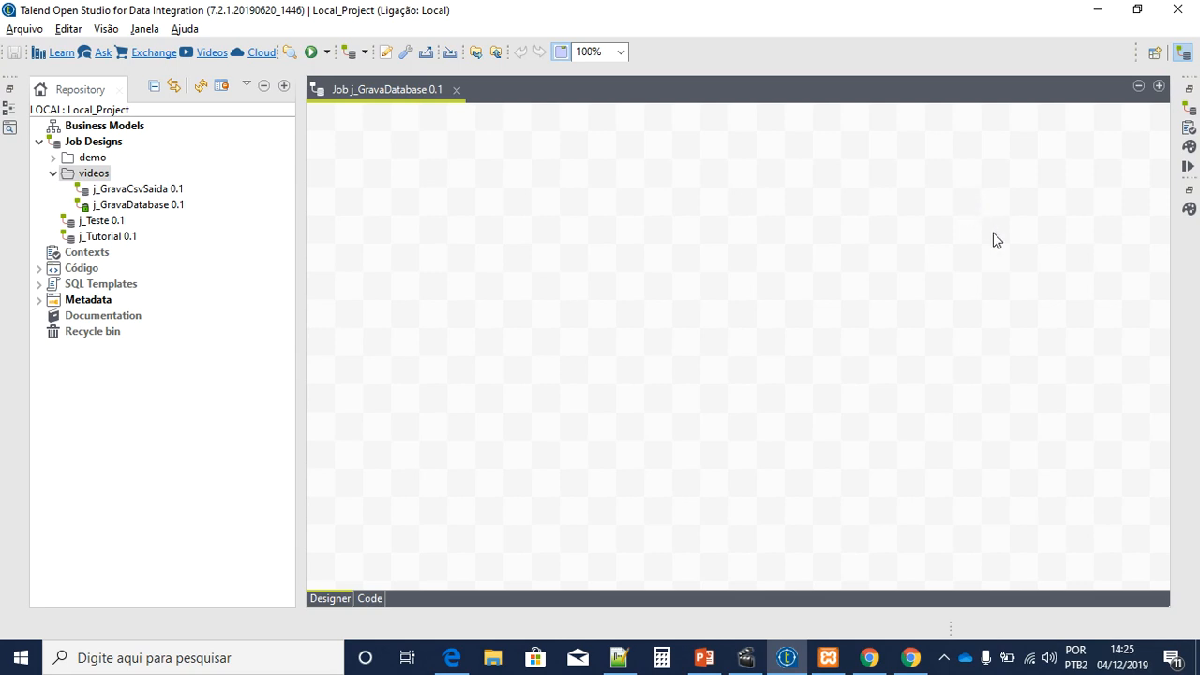
Step: Place a tFileInputDelimited and a tMap component on the j_GravaDatabase canvas
{"action": "left_click", "coordinate": [1190, 209]}
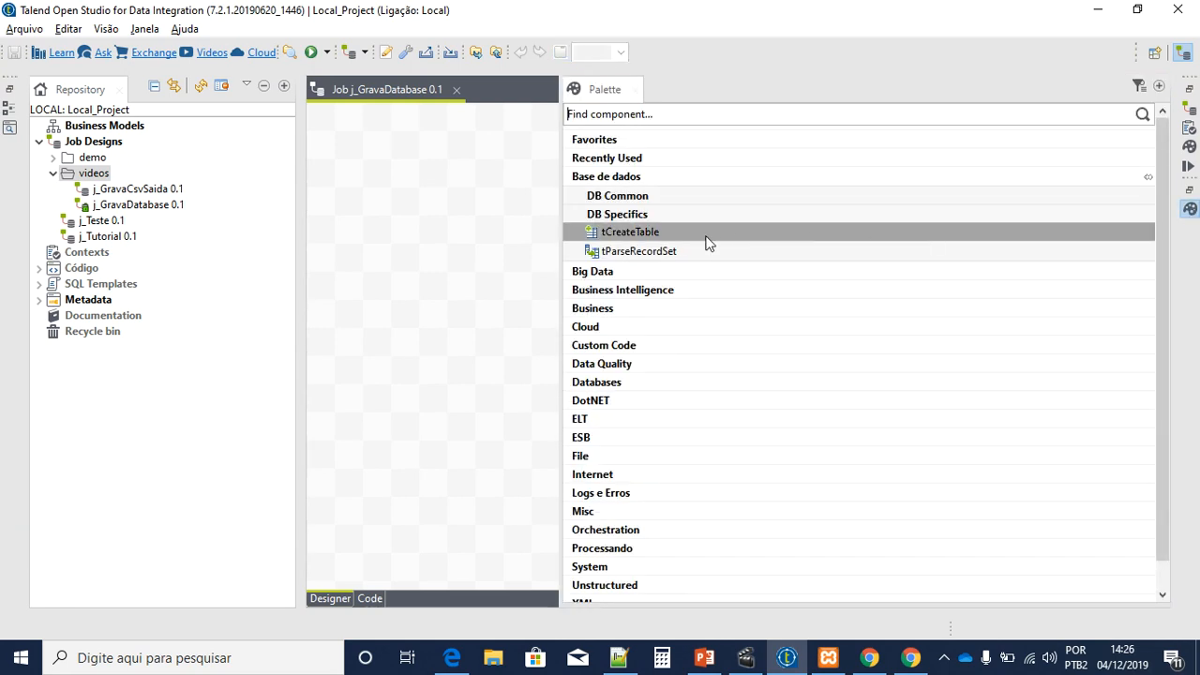
{"action": "left_click", "coordinate": [636, 456]}
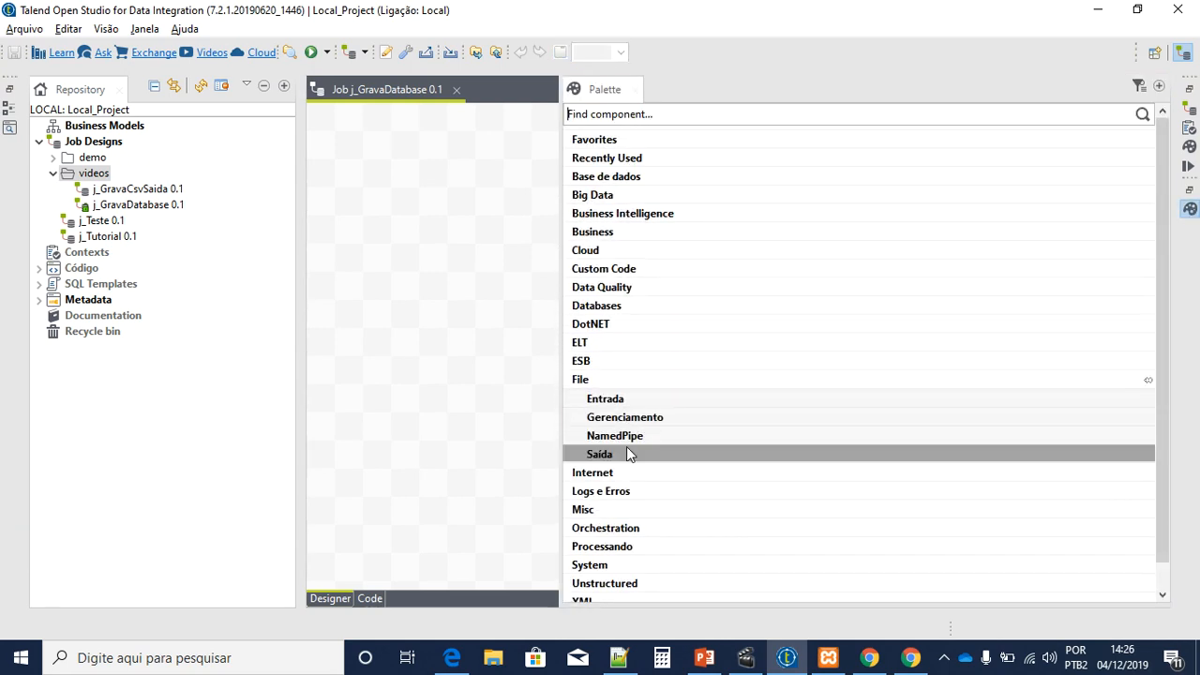
{"action": "left_click", "coordinate": [640, 402]}
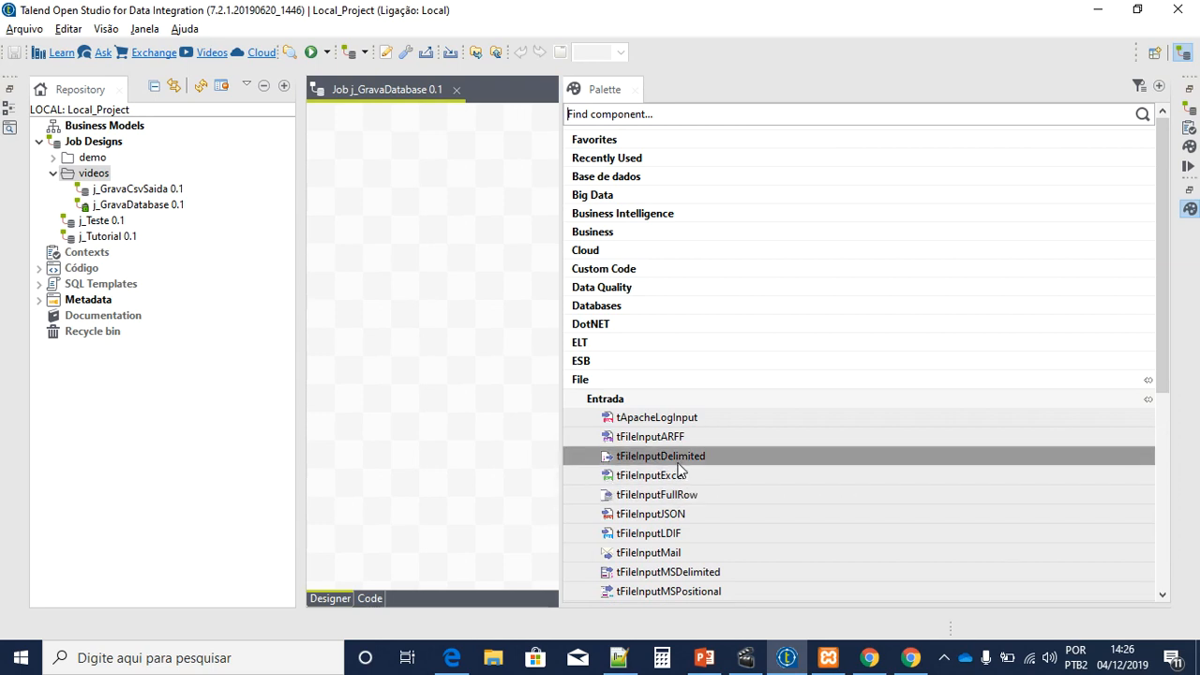
{"action": "left_click_drag", "start_coordinate": [679, 458], "coordinate": [422, 241]}
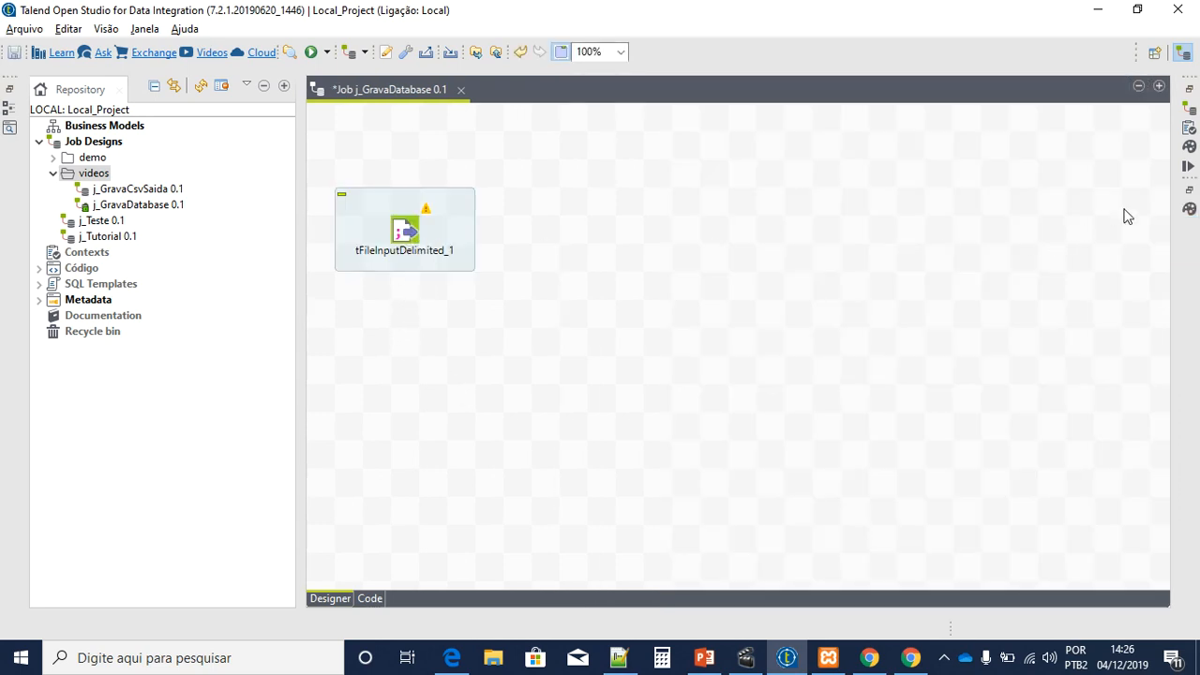
{"action": "left_click", "coordinate": [1190, 209]}
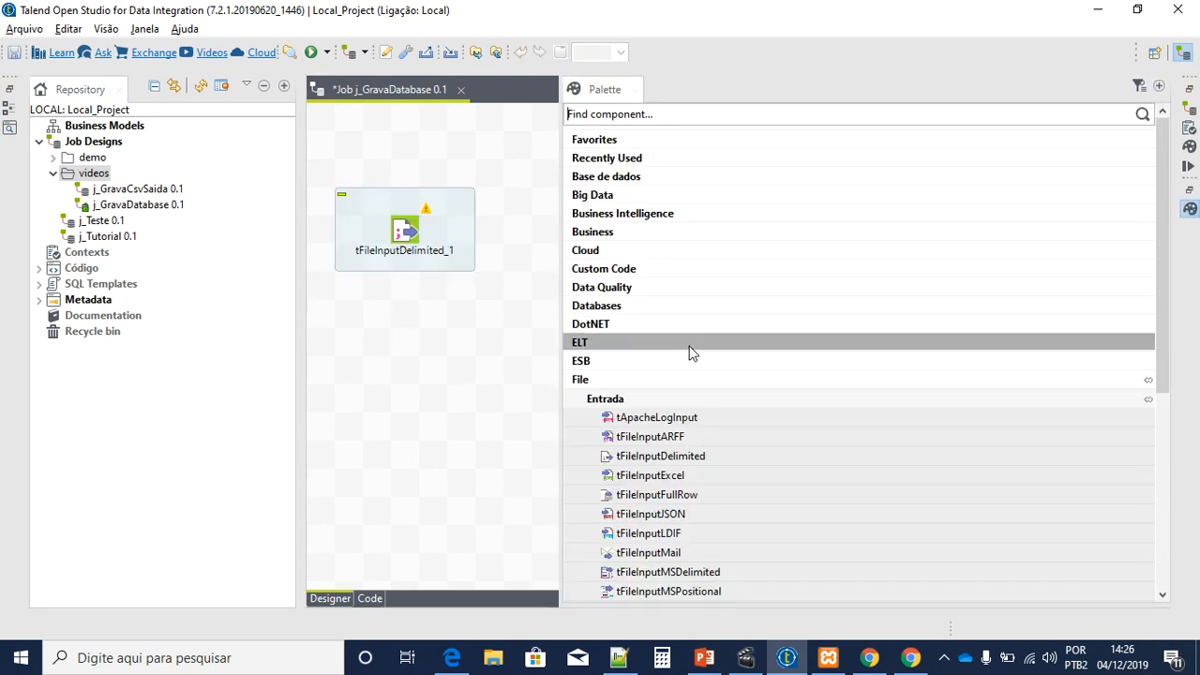
{"action": "left_click", "coordinate": [632, 381]}
{"action": "left_click", "coordinate": [604, 476]}
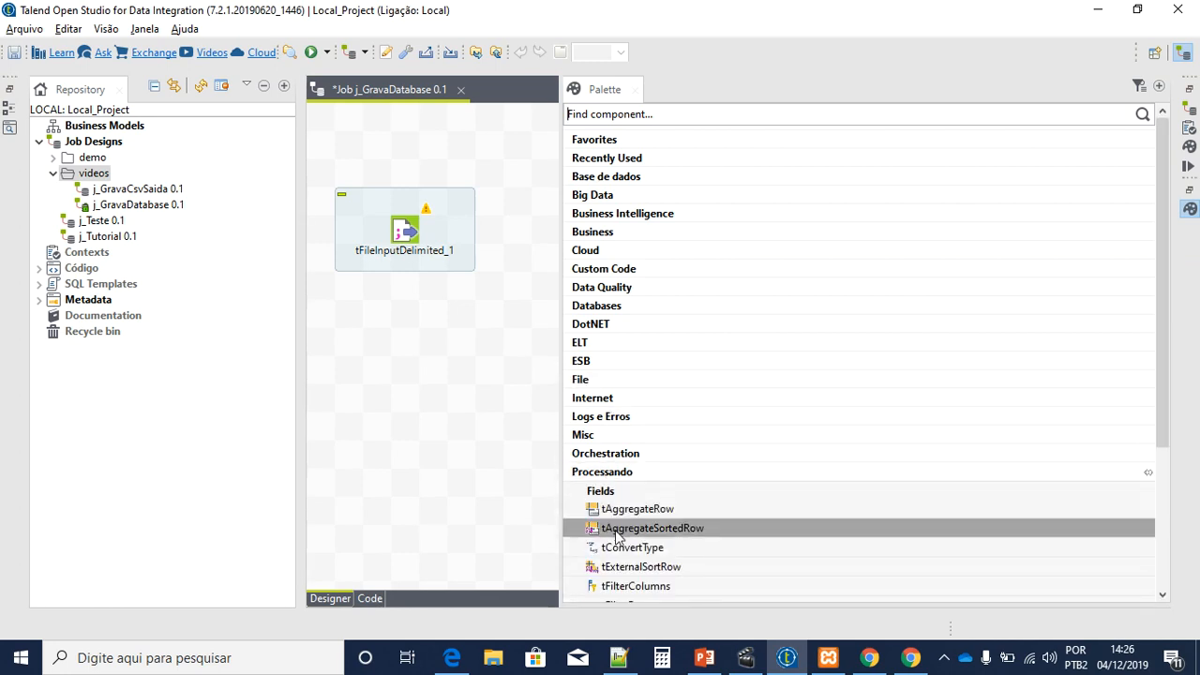
{"action": "left_click_drag", "start_coordinate": [585, 516], "coordinate": [603, 255]}
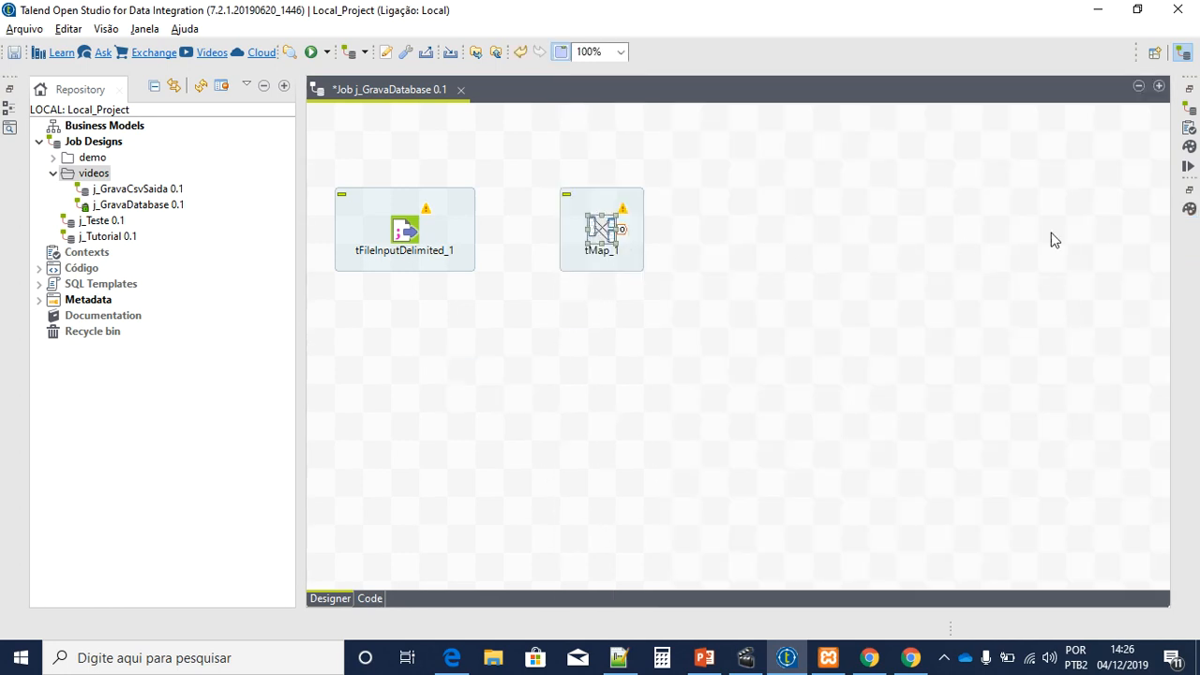
Step: Add a MySQL output component from Base de dados > DB Specifics > MySQL
{"action": "left_click", "coordinate": [1189, 206]}
{"action": "scroll", "coordinate": [632, 166], "scroll_direction": "up", "scroll_amount": 3}
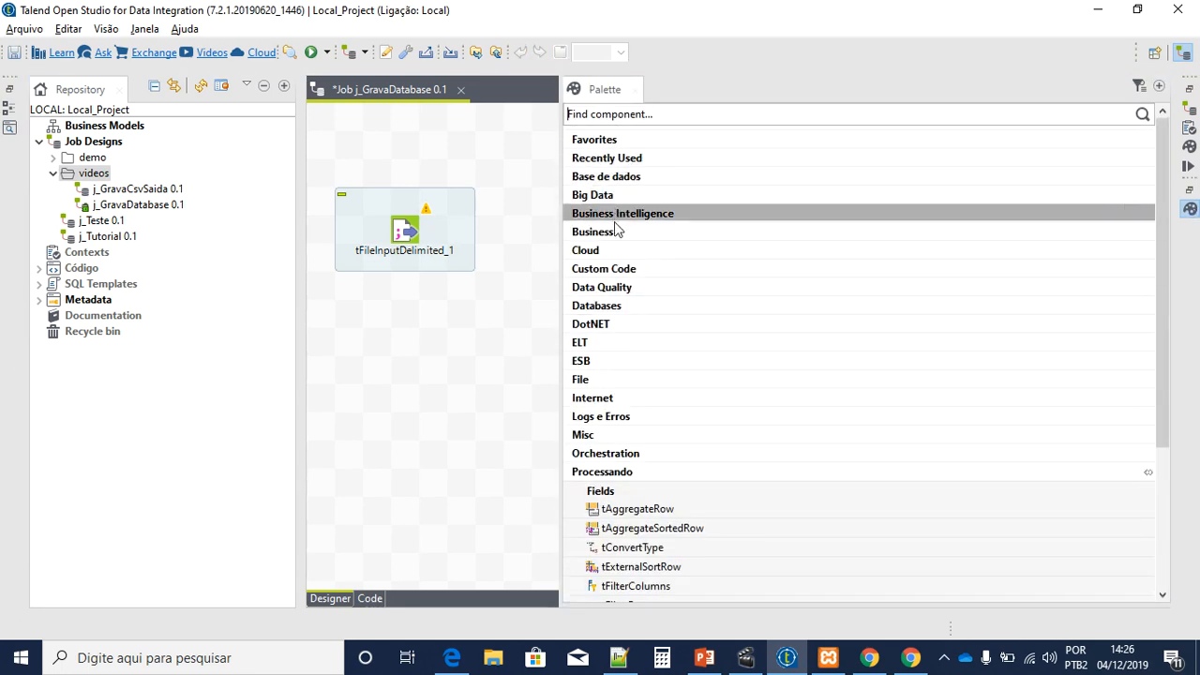
{"action": "left_click", "coordinate": [641, 178]}
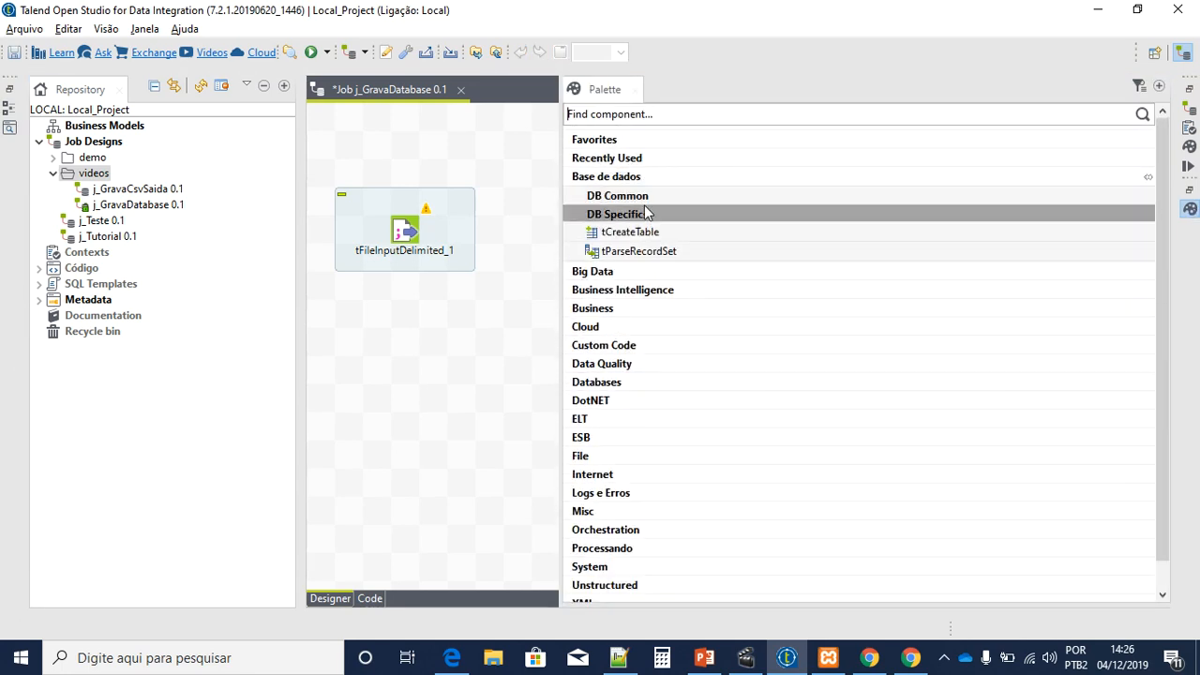
{"action": "left_click", "coordinate": [643, 213]}
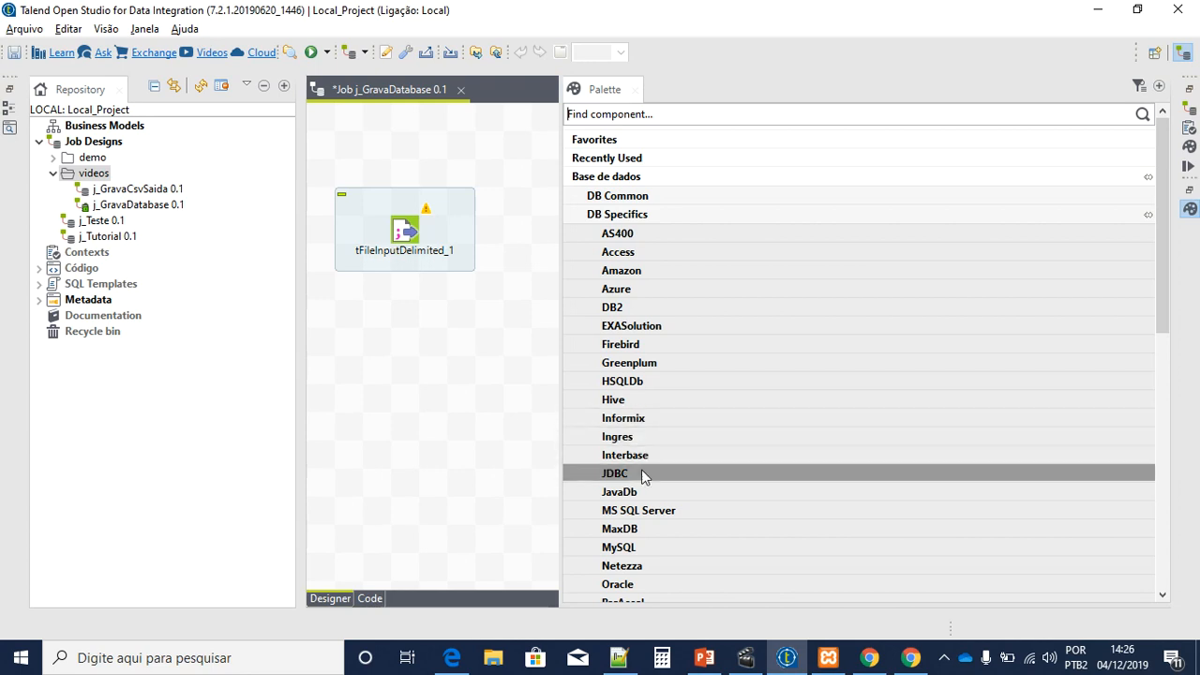
{"action": "left_click", "coordinate": [641, 549]}
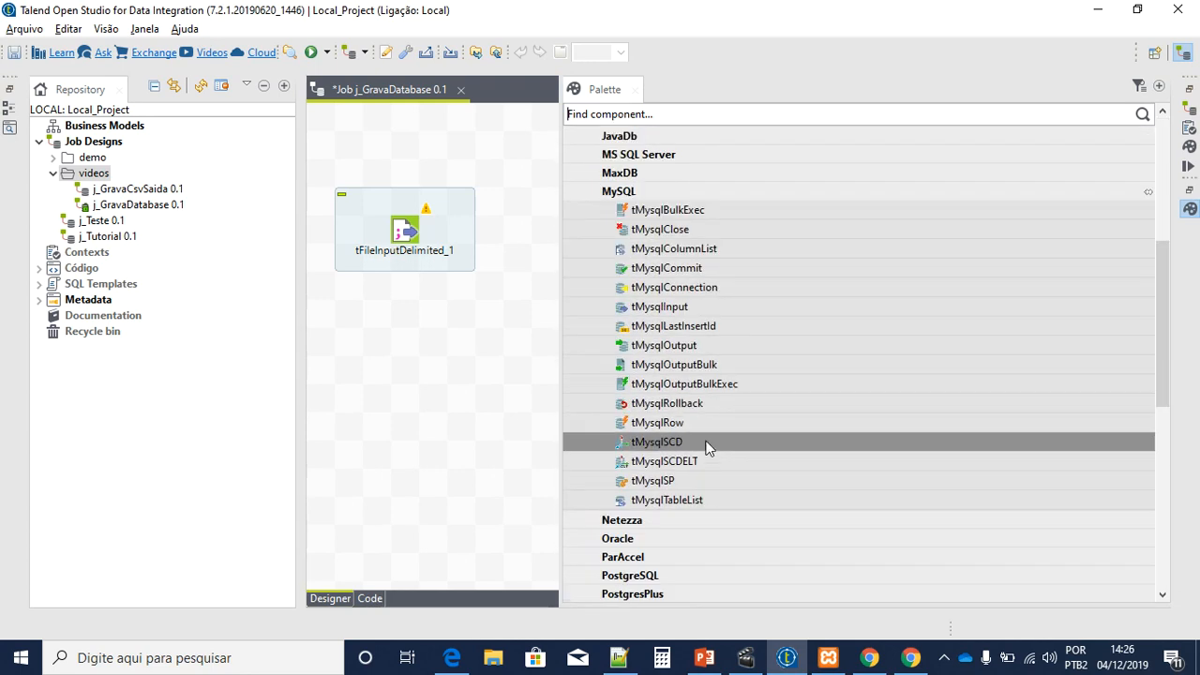
{"action": "left_click_drag", "start_coordinate": [666, 347], "coordinate": [772, 234]}
Step: Shift the three components right into a row and compare with the presentation's flow diagram
{"action": "left_click_drag", "start_coordinate": [874, 310], "coordinate": [324, 166]}
{"action": "left_click_drag", "start_coordinate": [407, 228], "coordinate": [463, 232]}
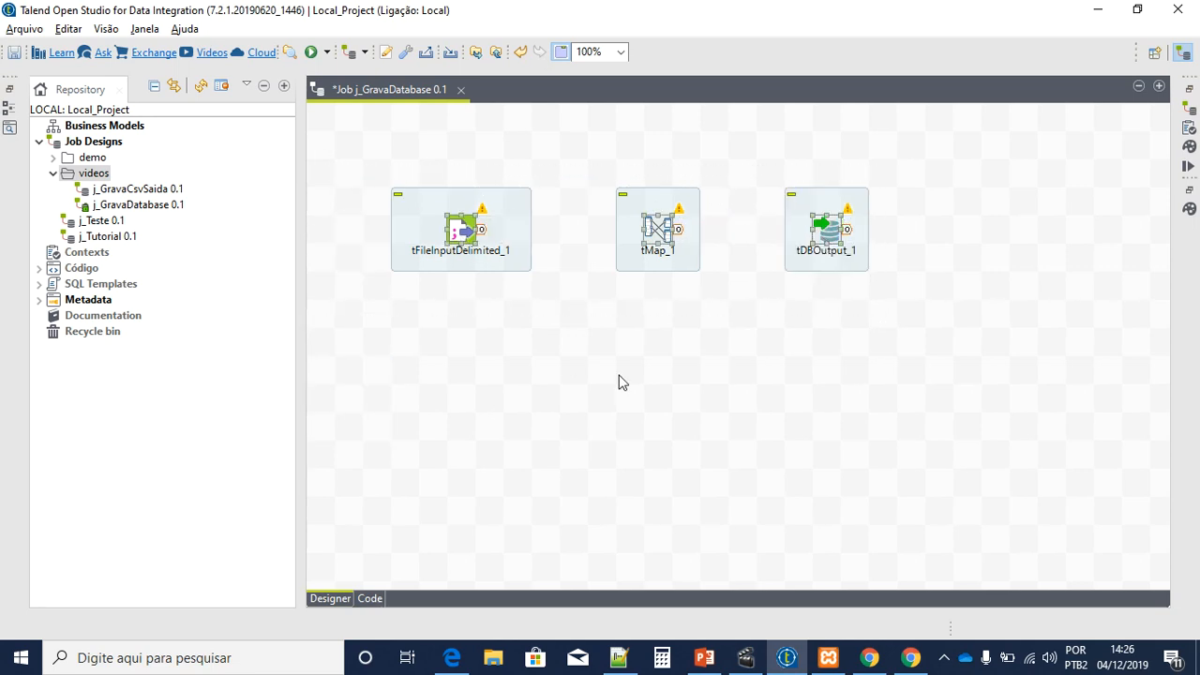
{"action": "left_click", "coordinate": [624, 382]}
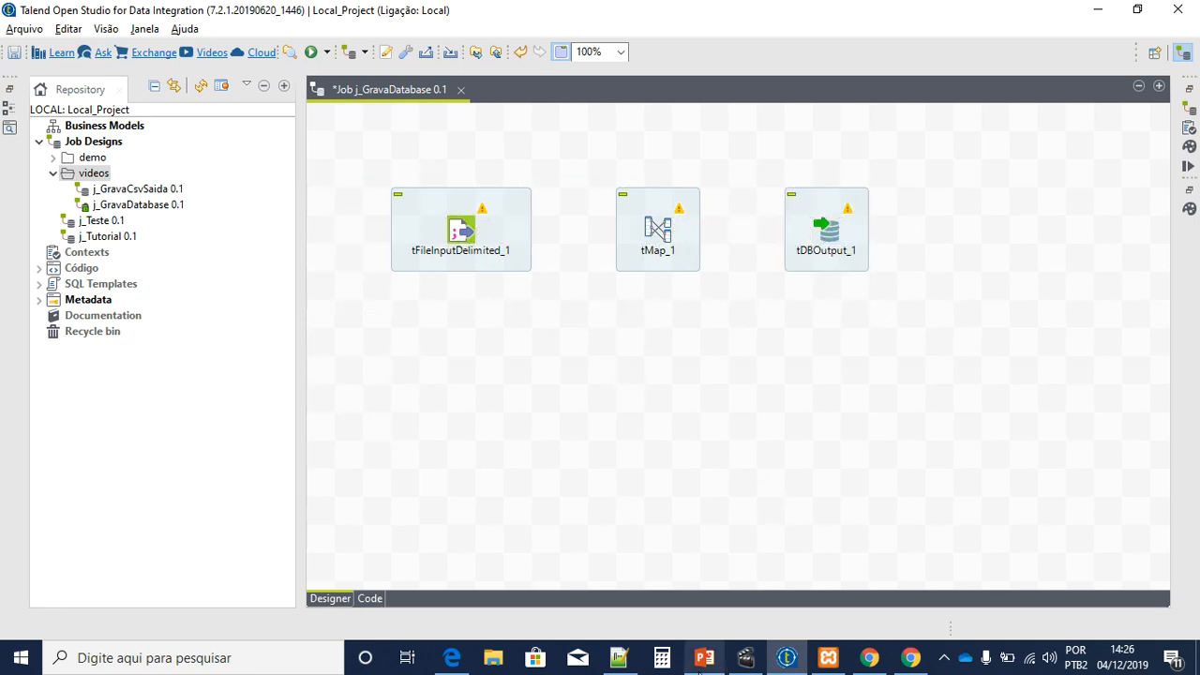
{"action": "left_click", "coordinate": [704, 657]}
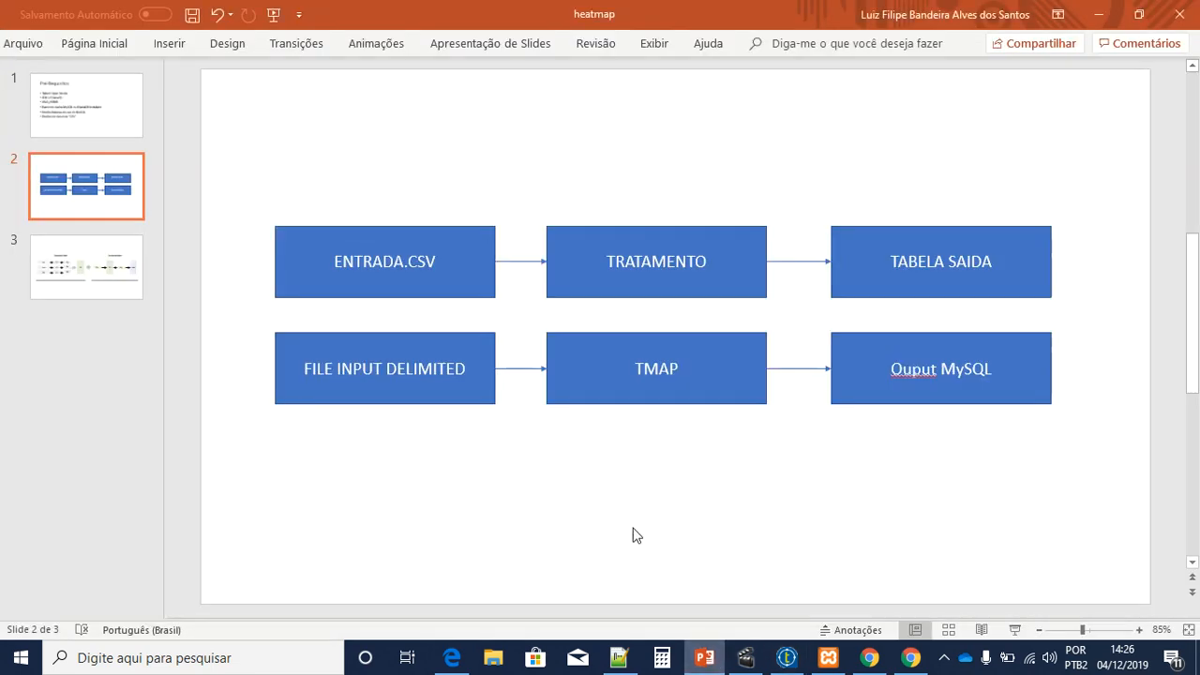
{"action": "left_click", "coordinate": [1097, 14]}
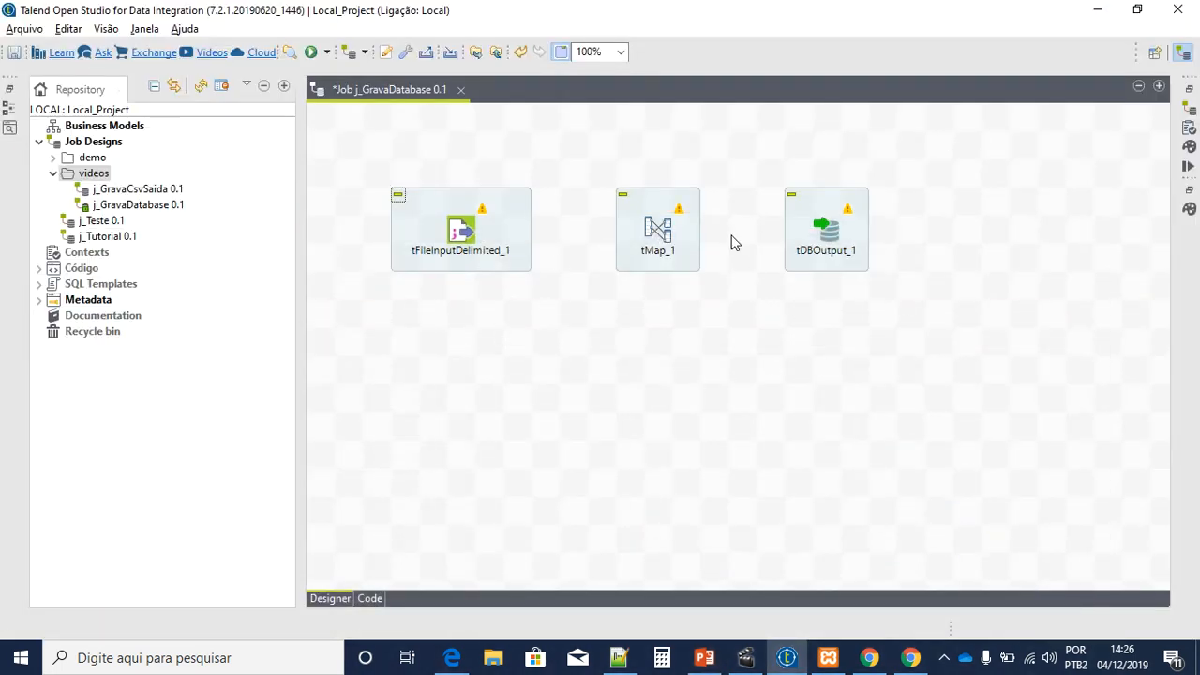
Step: Link tFileInputDelimited_1 to tMap_1, and tMap_1 to tDBOutput_1 via a new output named SAIDA
{"action": "left_click_drag", "start_coordinate": [822, 229], "coordinate": [878, 230]}
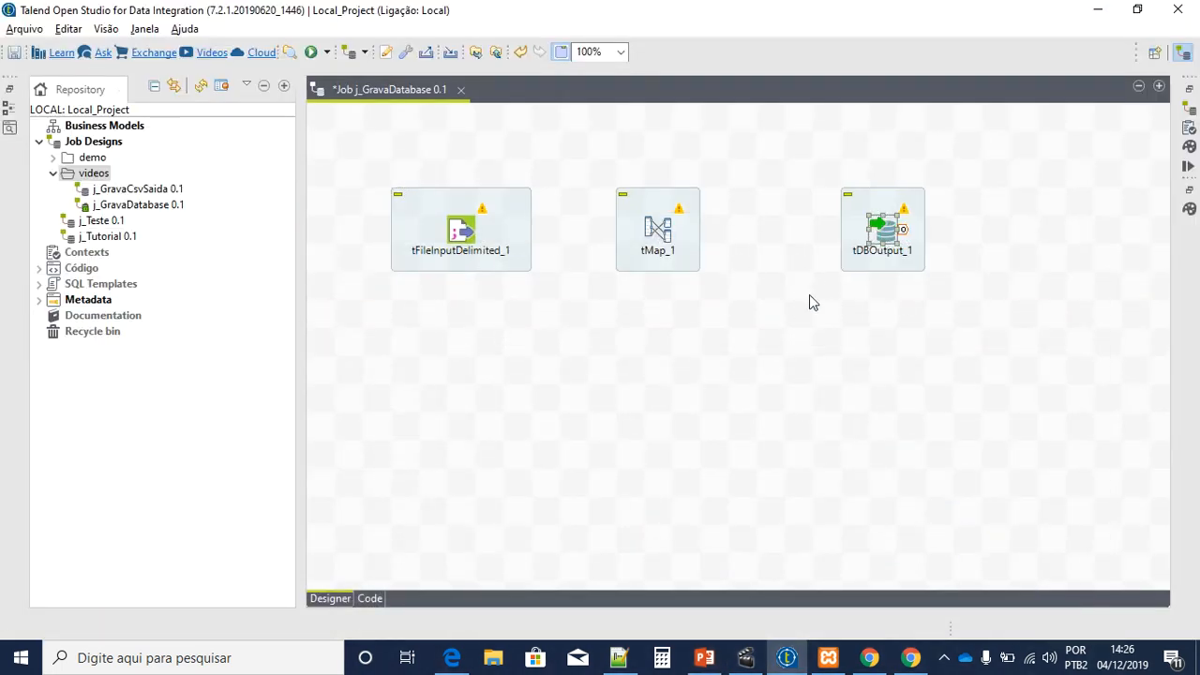
{"action": "left_click", "coordinate": [478, 235]}
{"action": "left_click_drag", "start_coordinate": [481, 231], "coordinate": [881, 236]}
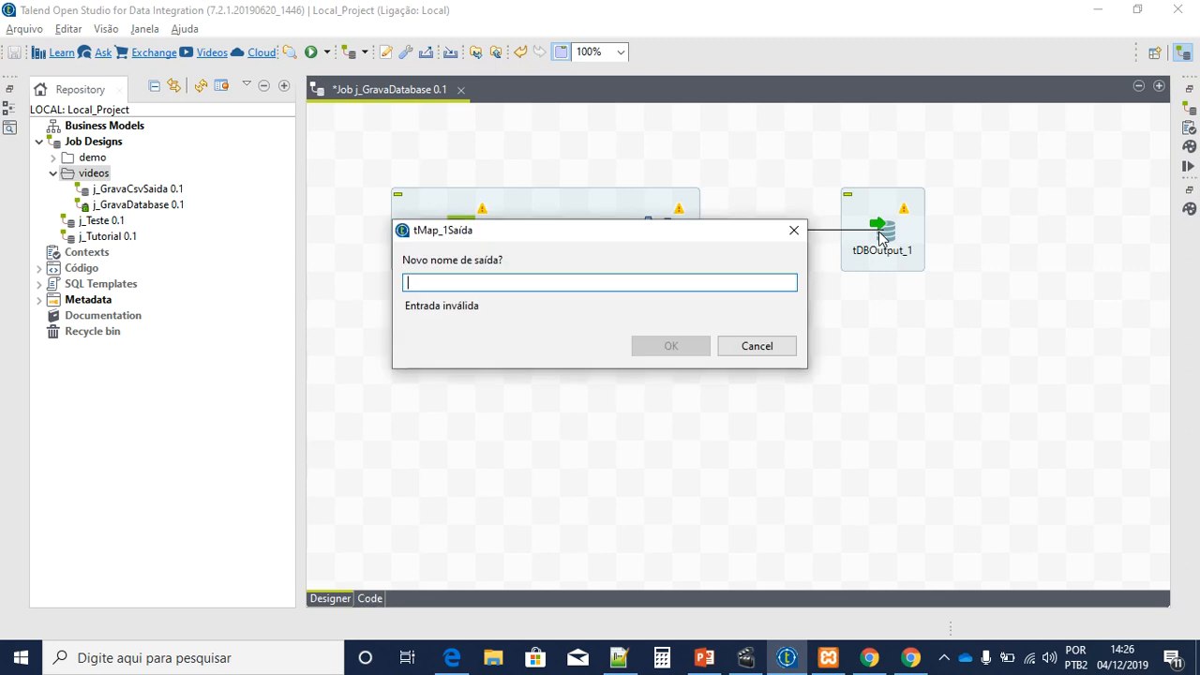
{"action": "type", "text": "SAIDA"}
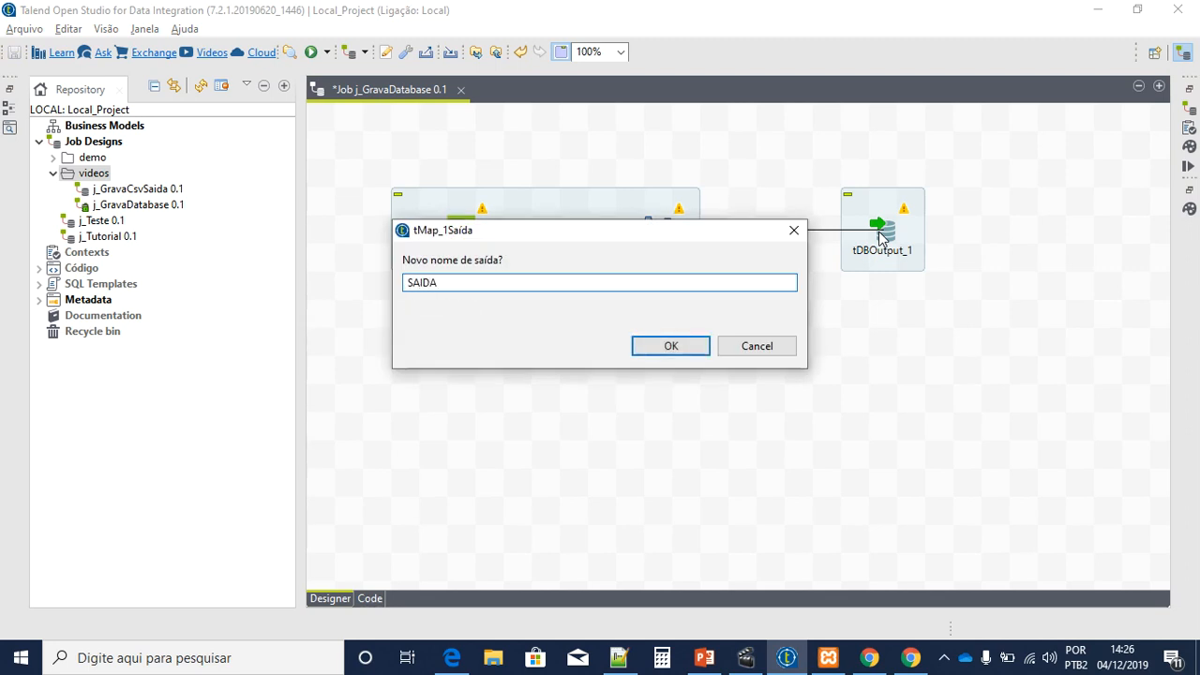
{"action": "left_click", "coordinate": [648, 349]}
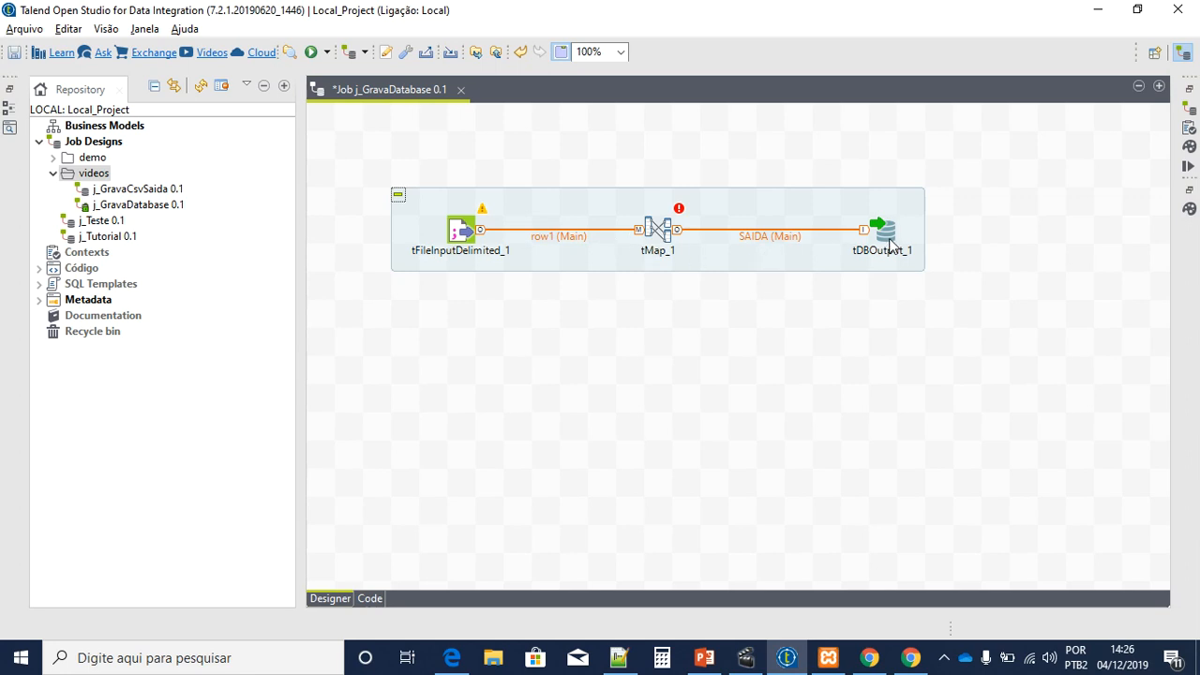
{"action": "left_click", "coordinate": [457, 232]}
{"action": "left_click", "coordinate": [654, 233]}
{"action": "left_click", "coordinate": [886, 236]}
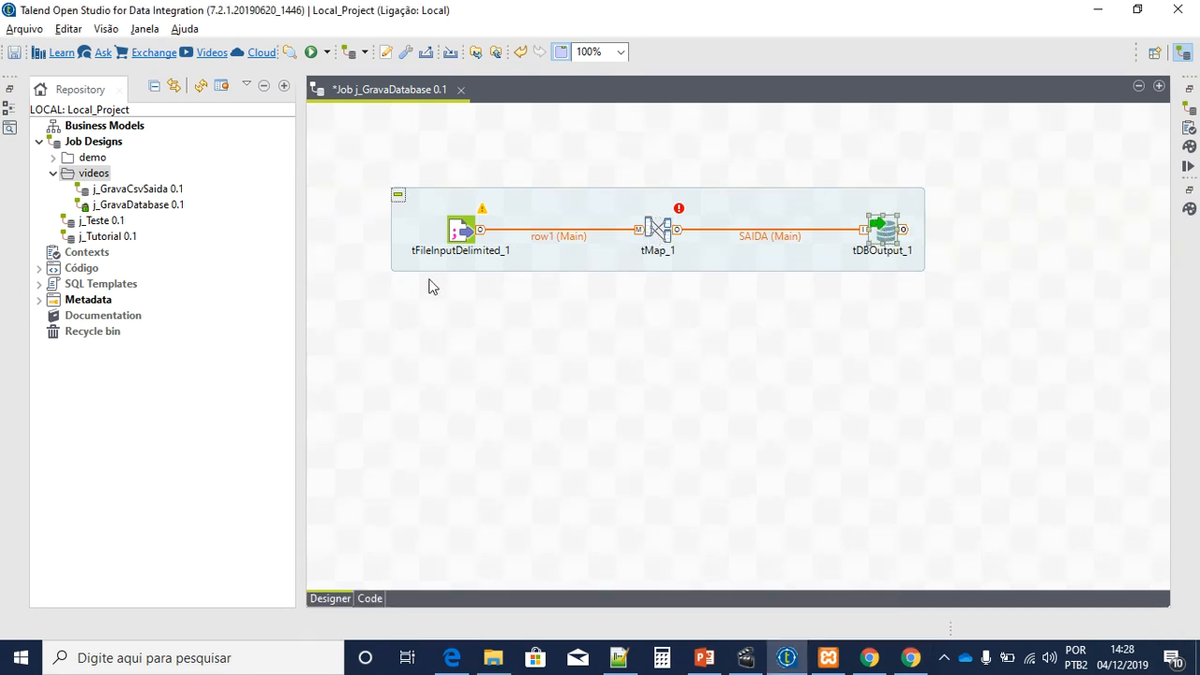
Step: Rename the file input component to ENTRADA_CSV
{"action": "left_click_drag", "start_coordinate": [361, 157], "coordinate": [970, 343]}
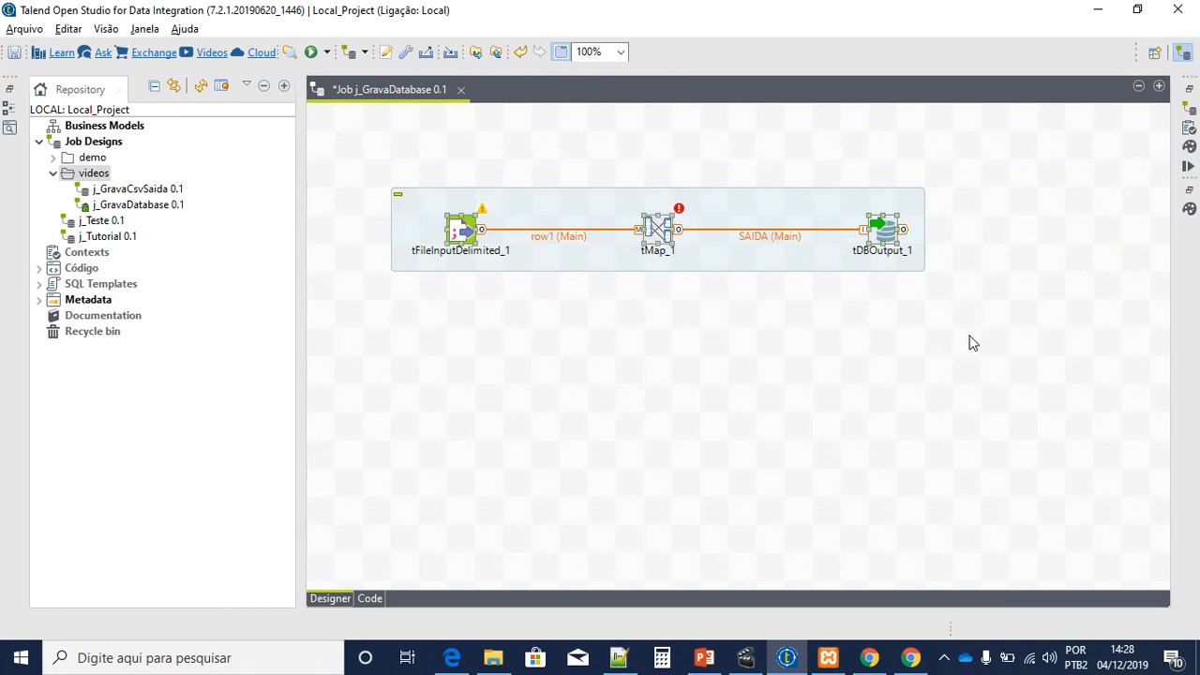
{"action": "left_click", "coordinate": [455, 257]}
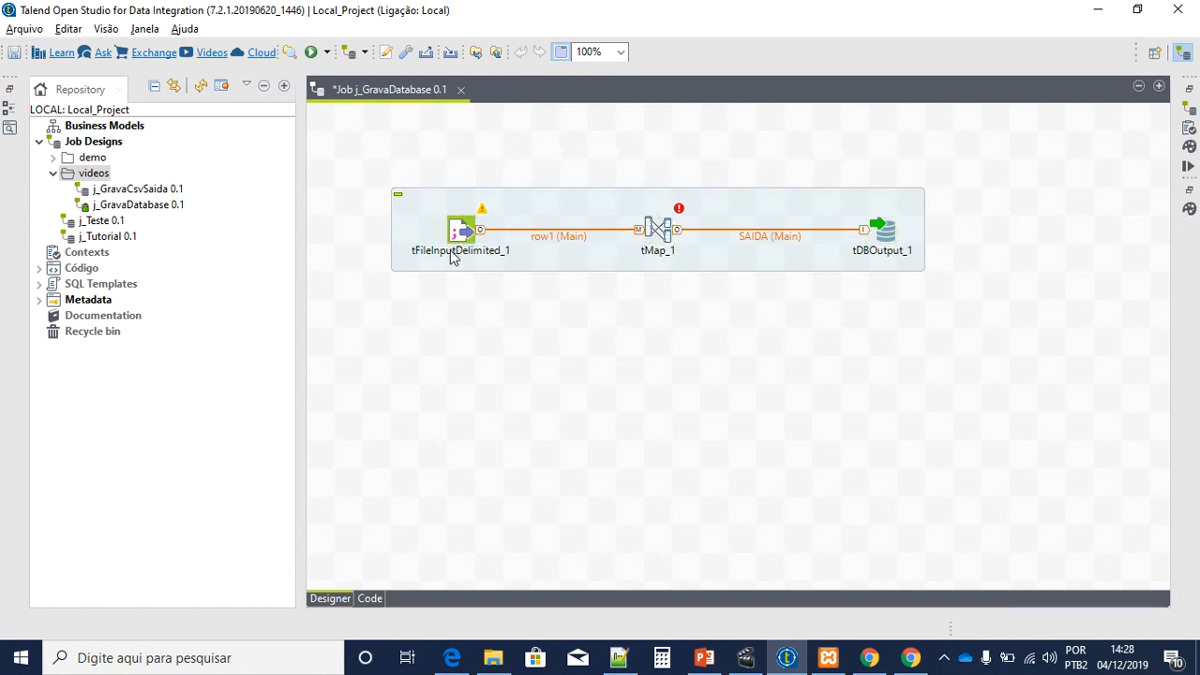
{"action": "left_click", "coordinate": [450, 253]}
{"action": "type", "text": "en"}
{"action": "key", "text": "BackSpace"}
{"action": "type", "text": "ENTRADA"}
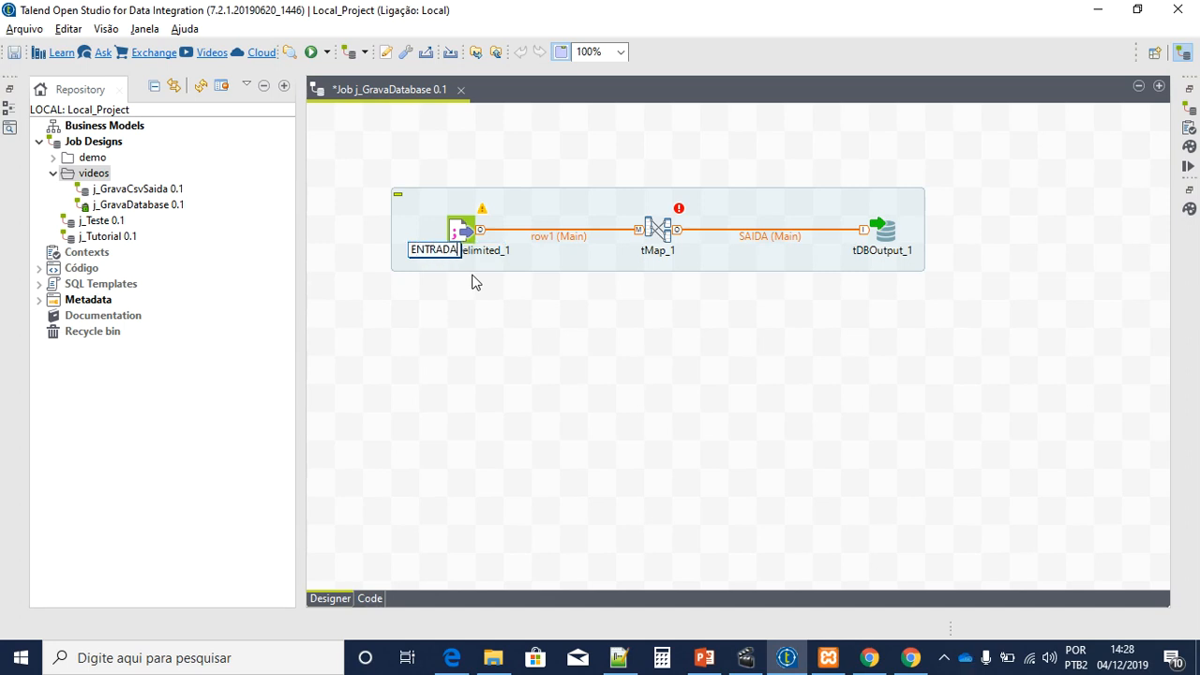
{"action": "type", "text": "_CSV"}
{"action": "key", "text": "Return"}
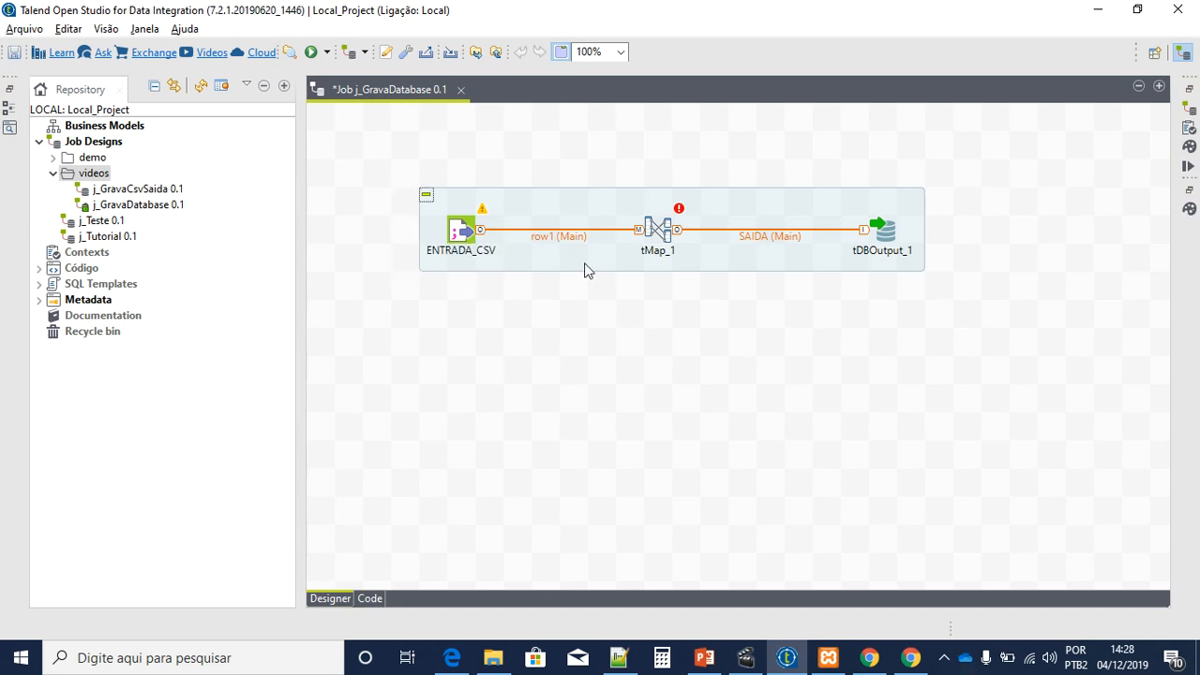
Step: Rename tMap_1 to TRATAMENTO and tDBOutput_1 to SAIDA_DB
{"action": "left_click", "coordinate": [656, 251]}
{"action": "type", "text": "TRATAMENTO"}
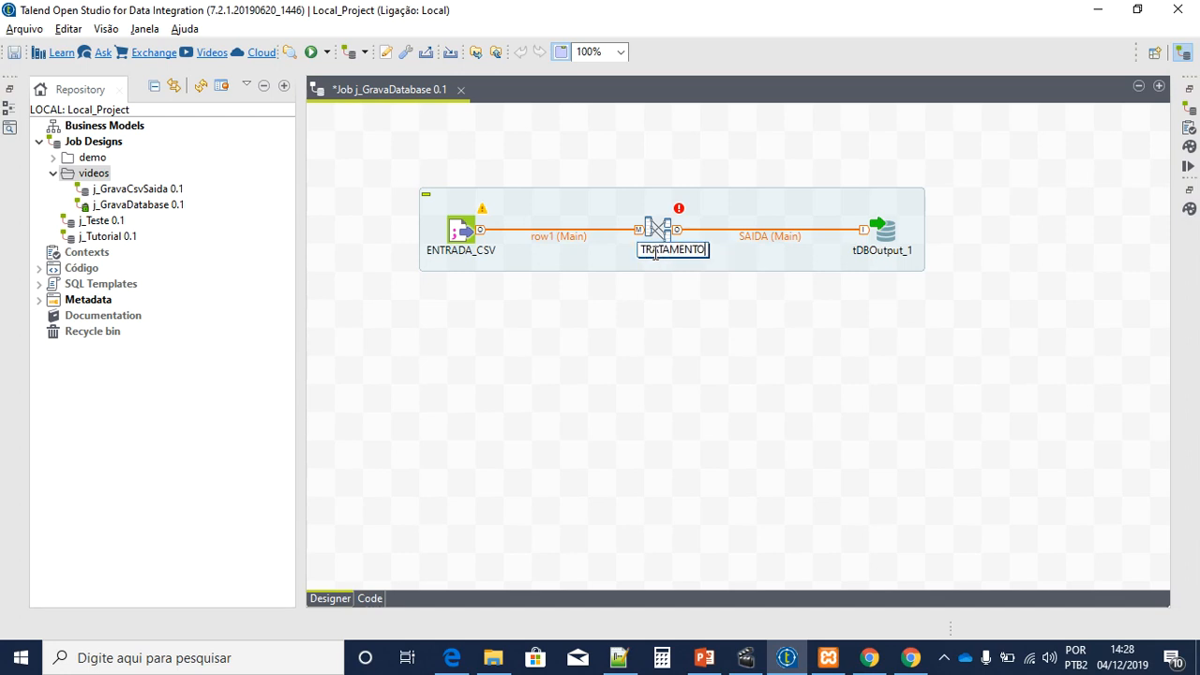
{"action": "key", "text": "Return"}
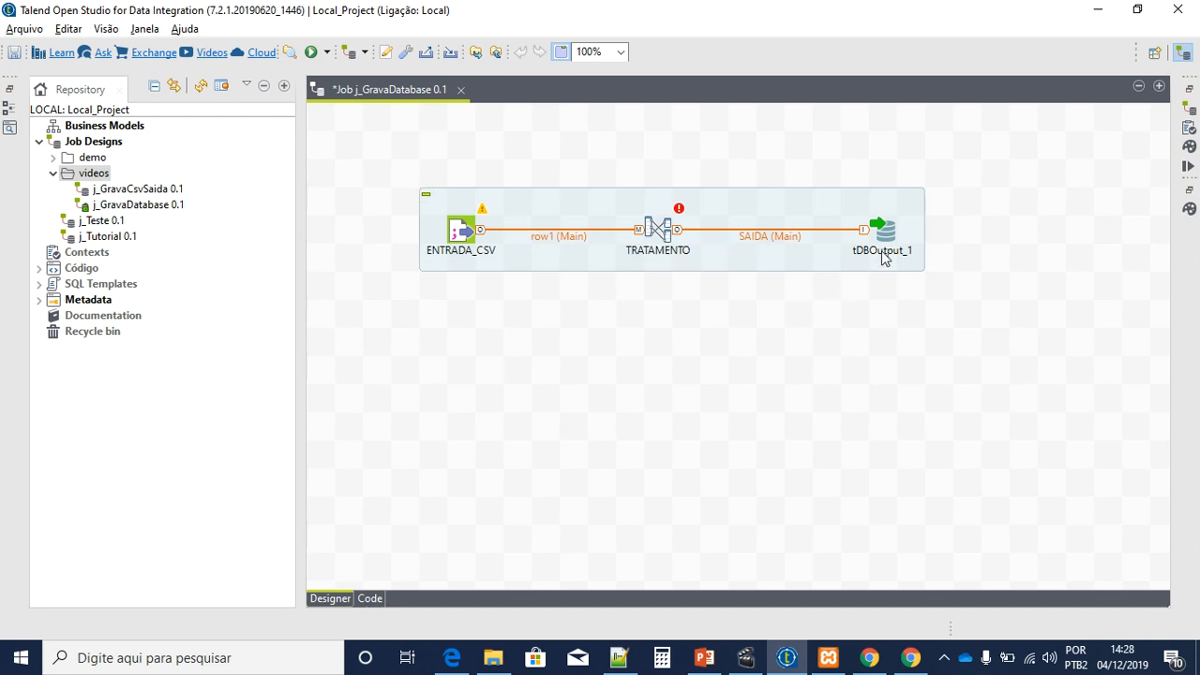
{"action": "left_click", "coordinate": [883, 251]}
{"action": "type", "text": "SAIDA_DB"}
{"action": "key", "text": "Delete"}
{"action": "key", "text": "Delete"}
{"action": "key", "text": "Return"}
Step: Rename the row1 link to ENTRADA and review the renamed flow
{"action": "left_click", "coordinate": [549, 238]}
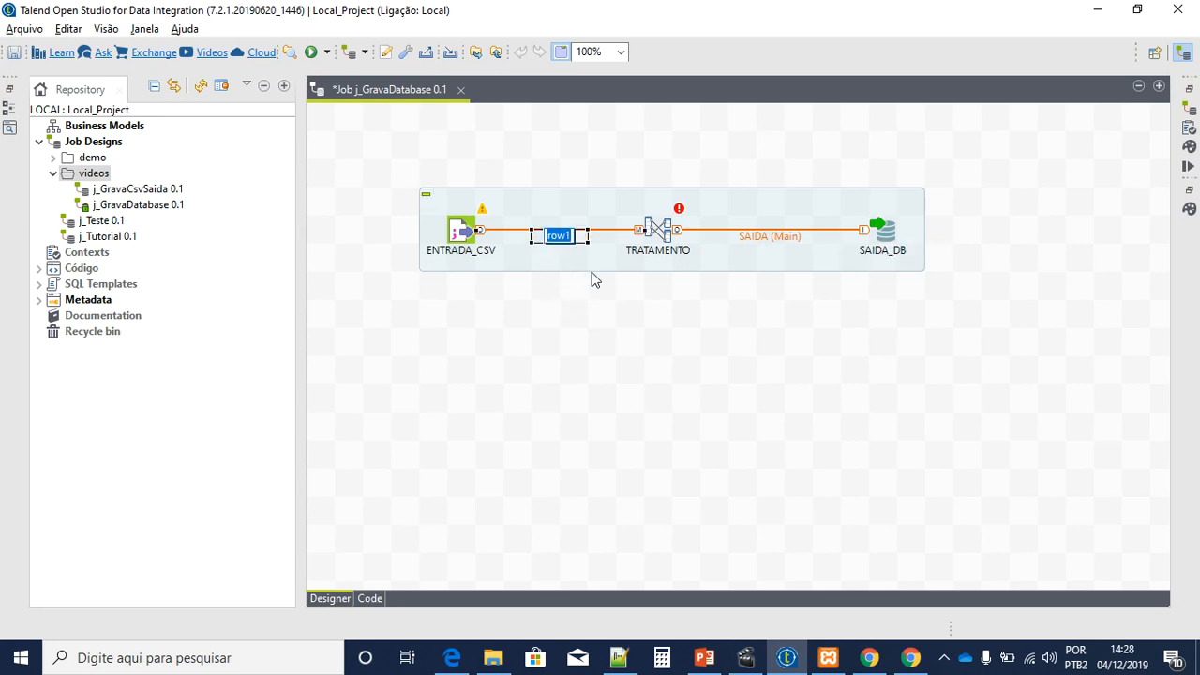
{"action": "type", "text": "ENTRADA"}
{"action": "key", "text": "Return"}
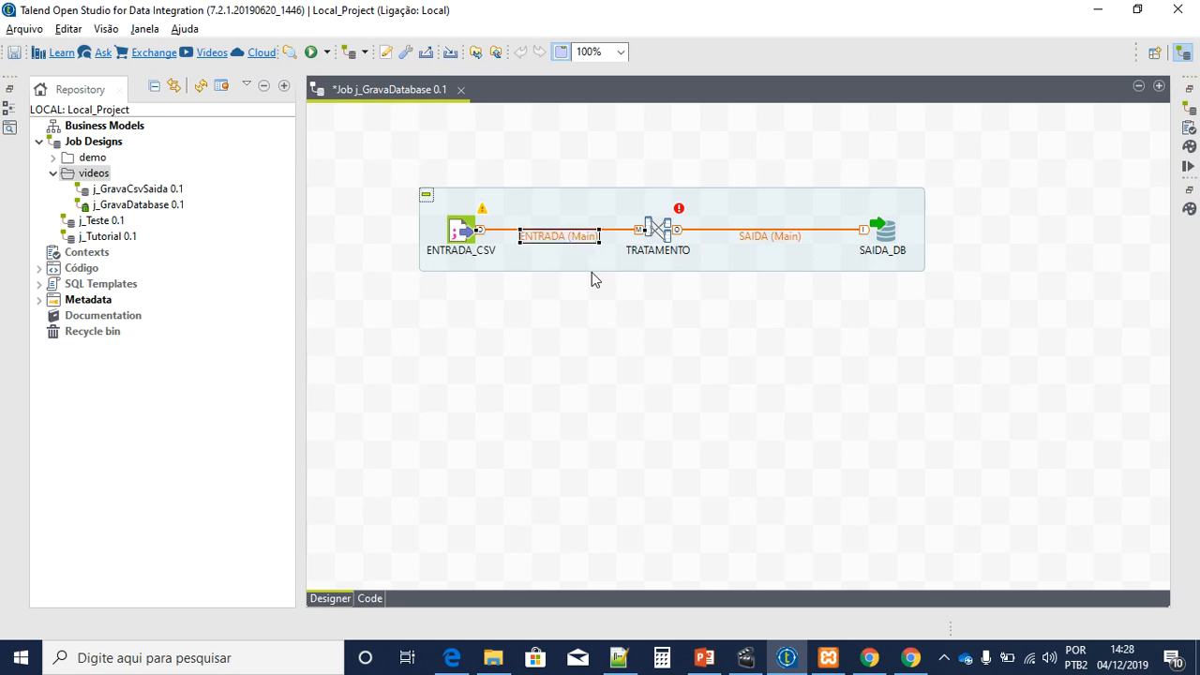
{"action": "left_click_drag", "start_coordinate": [365, 161], "coordinate": [951, 321]}
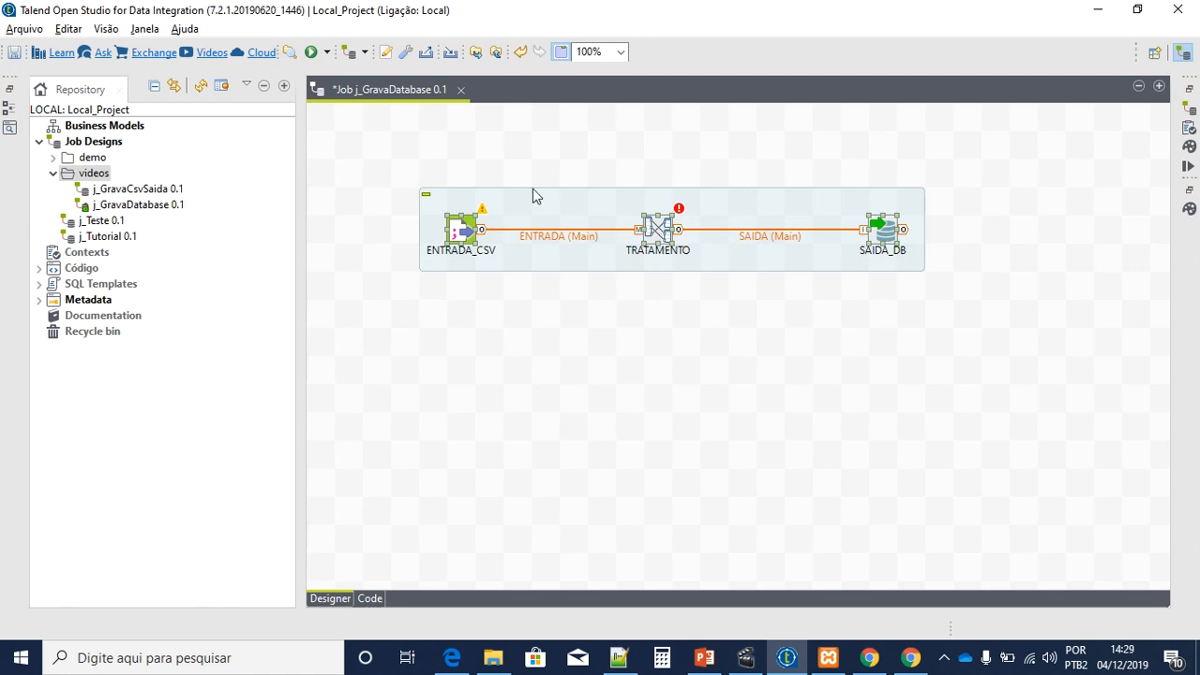
{"action": "left_click", "coordinate": [566, 239]}
{"action": "left_click", "coordinate": [662, 244]}
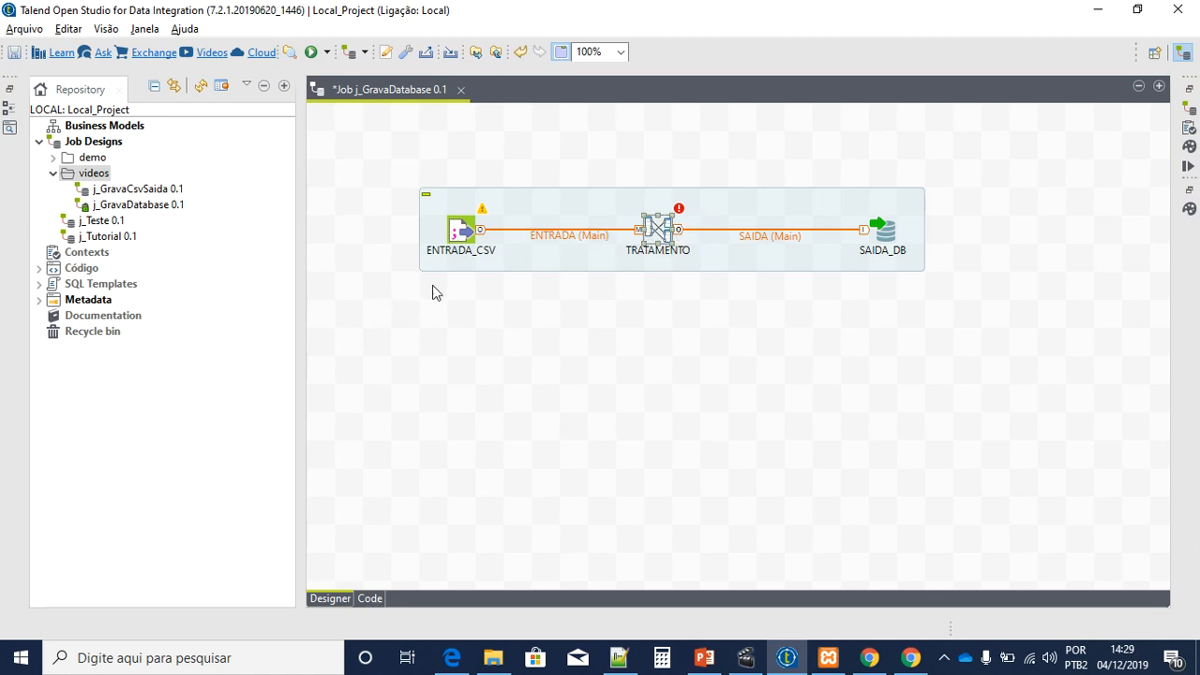
Step: Point ENTRADA_CSV at the input file C:/di/ENTRADA/ENTRADA.CSV
{"action": "double_click", "coordinate": [460, 230]}
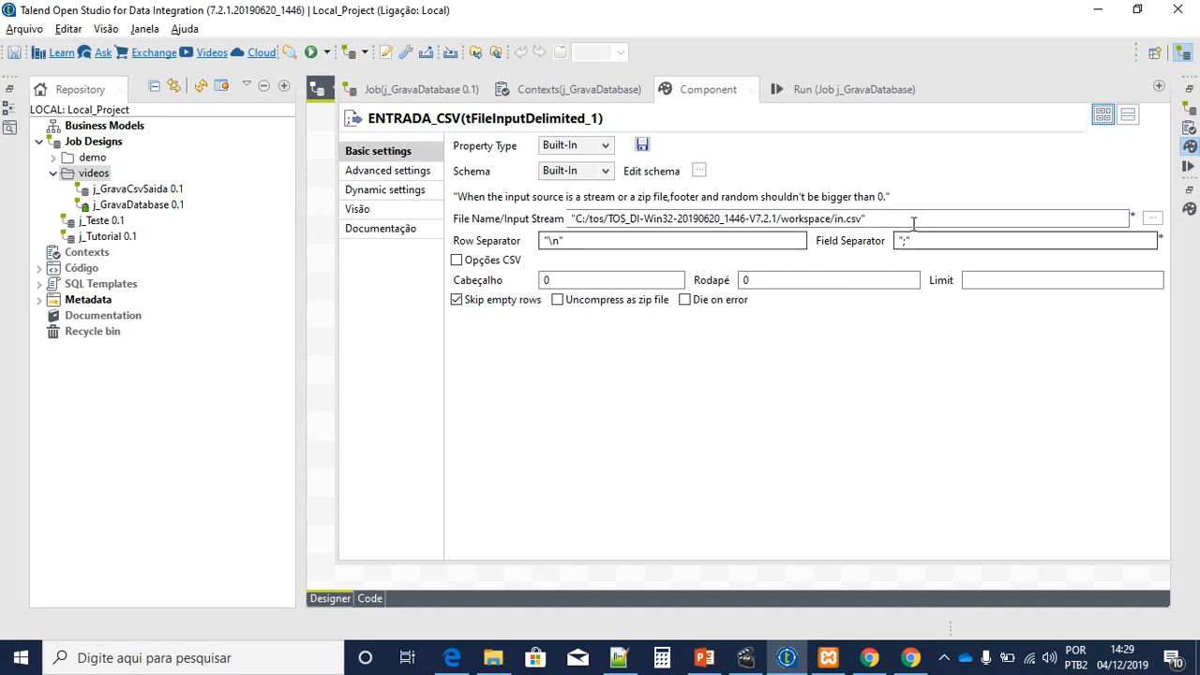
{"action": "left_click", "coordinate": [1153, 217]}
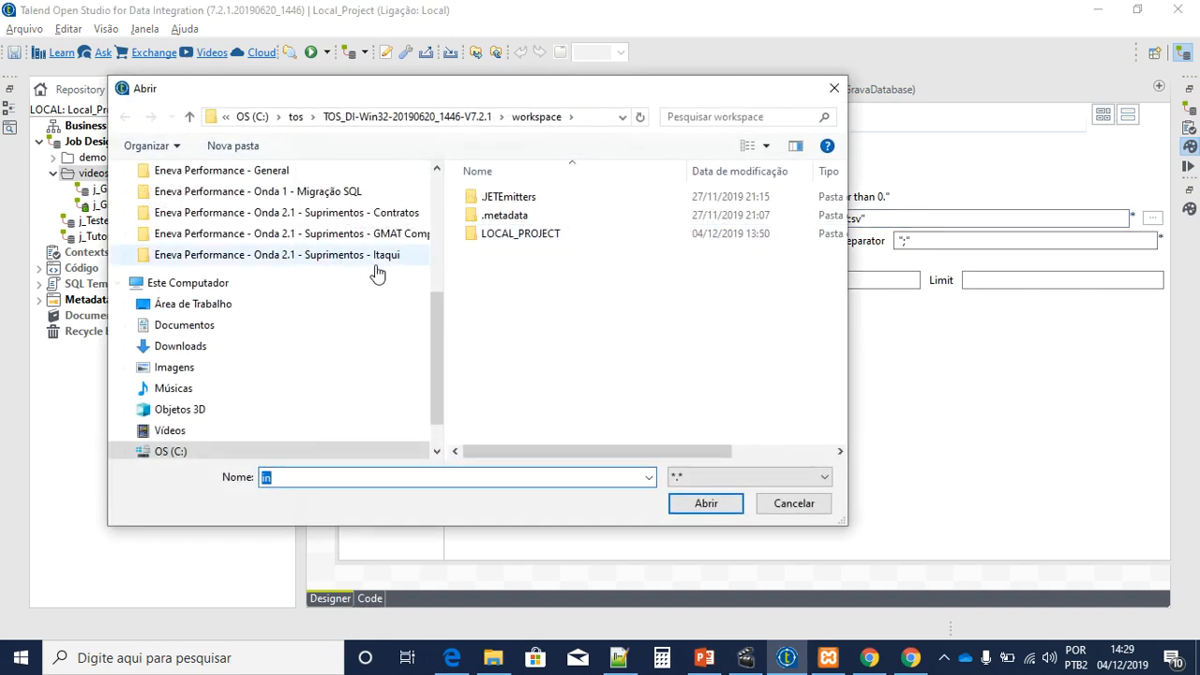
{"action": "left_click", "coordinate": [209, 451]}
{"action": "double_click", "coordinate": [497, 271]}
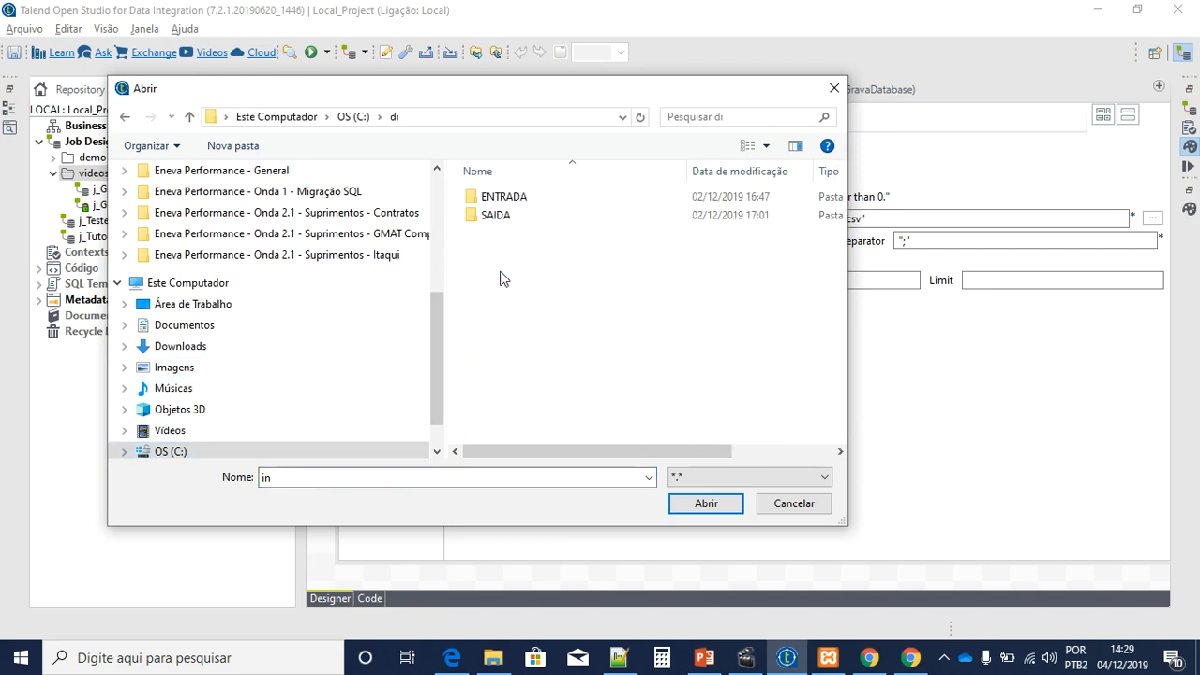
{"action": "double_click", "coordinate": [507, 197]}
{"action": "left_click", "coordinate": [514, 199]}
{"action": "left_click", "coordinate": [705, 504]}
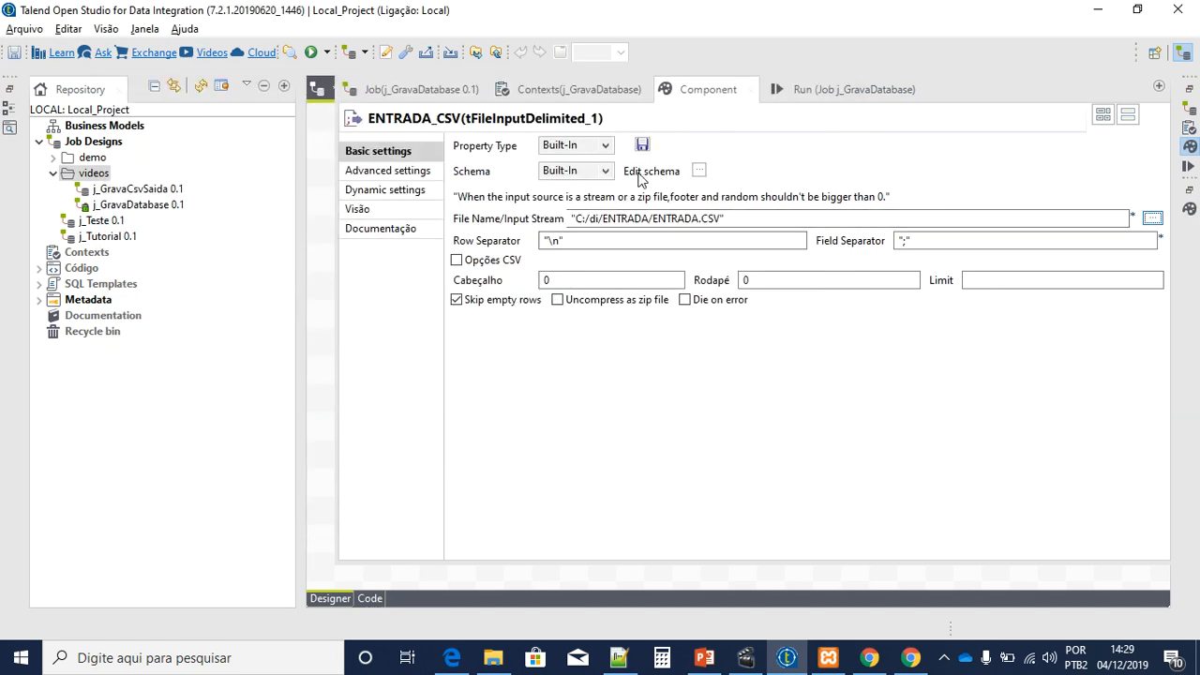
Step: Define CODIGO and NOME schema columns, propagate the change, and set the header to 1
{"action": "left_click", "coordinate": [698, 170]}
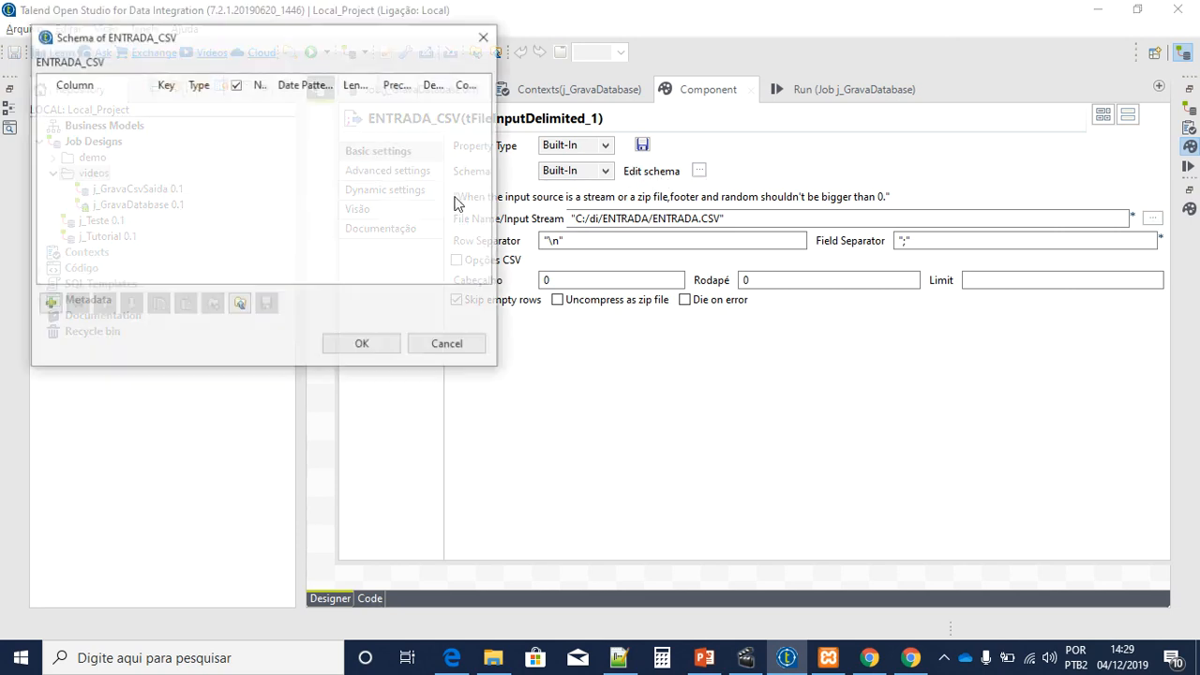
{"action": "left_click", "coordinate": [48, 305]}
{"action": "left_click", "coordinate": [48, 305]}
{"action": "left_click", "coordinate": [141, 103]}
{"action": "type", "text": "CODIGO"}
{"action": "left_click", "coordinate": [142, 115]}
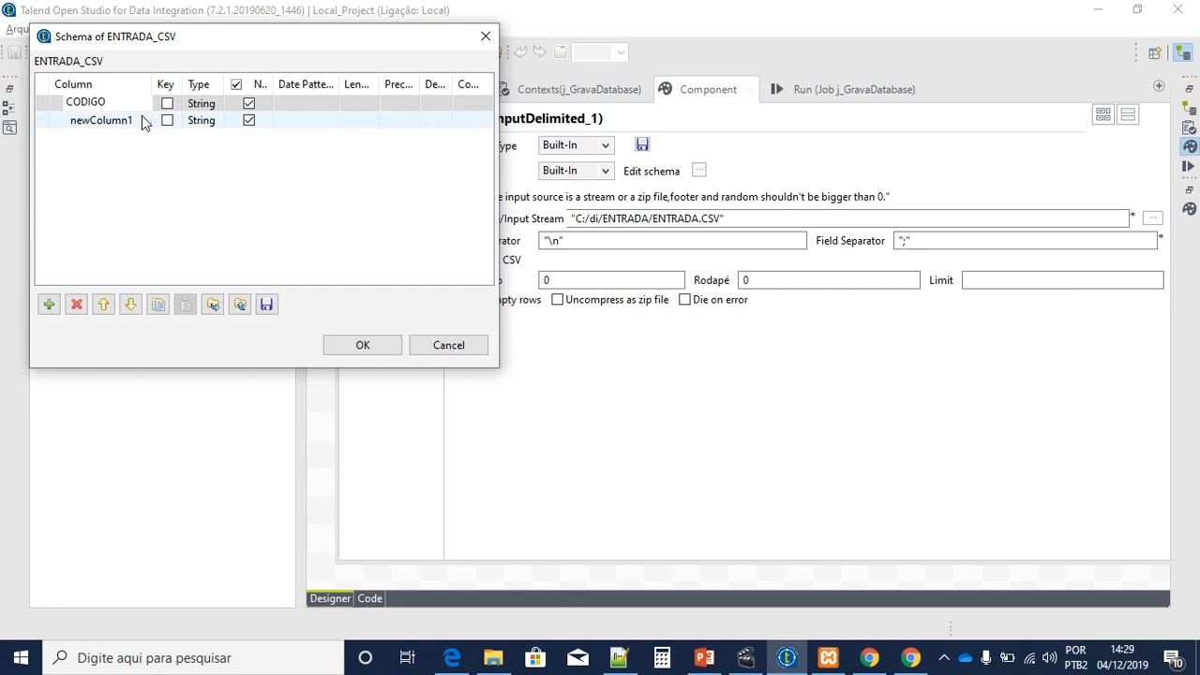
{"action": "left_click", "coordinate": [141, 115]}
{"action": "type", "text": "NOME"}
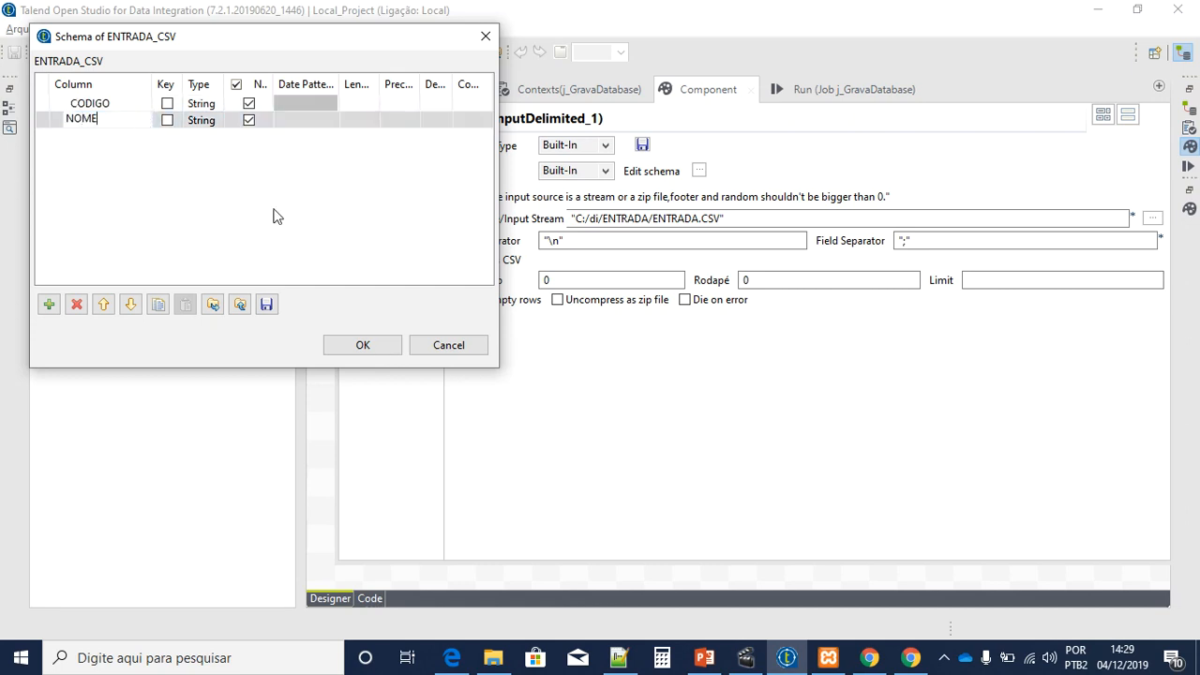
{"action": "left_click", "coordinate": [376, 345]}
{"action": "left_click", "coordinate": [685, 341]}
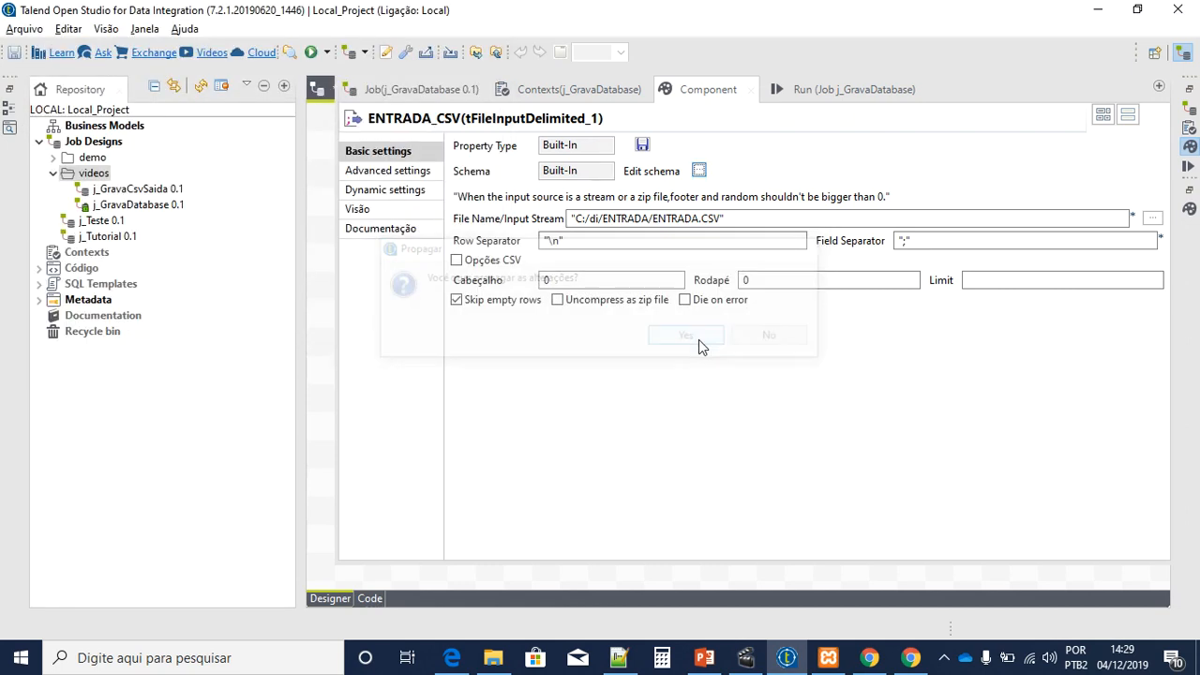
{"action": "type", "text": "1"}
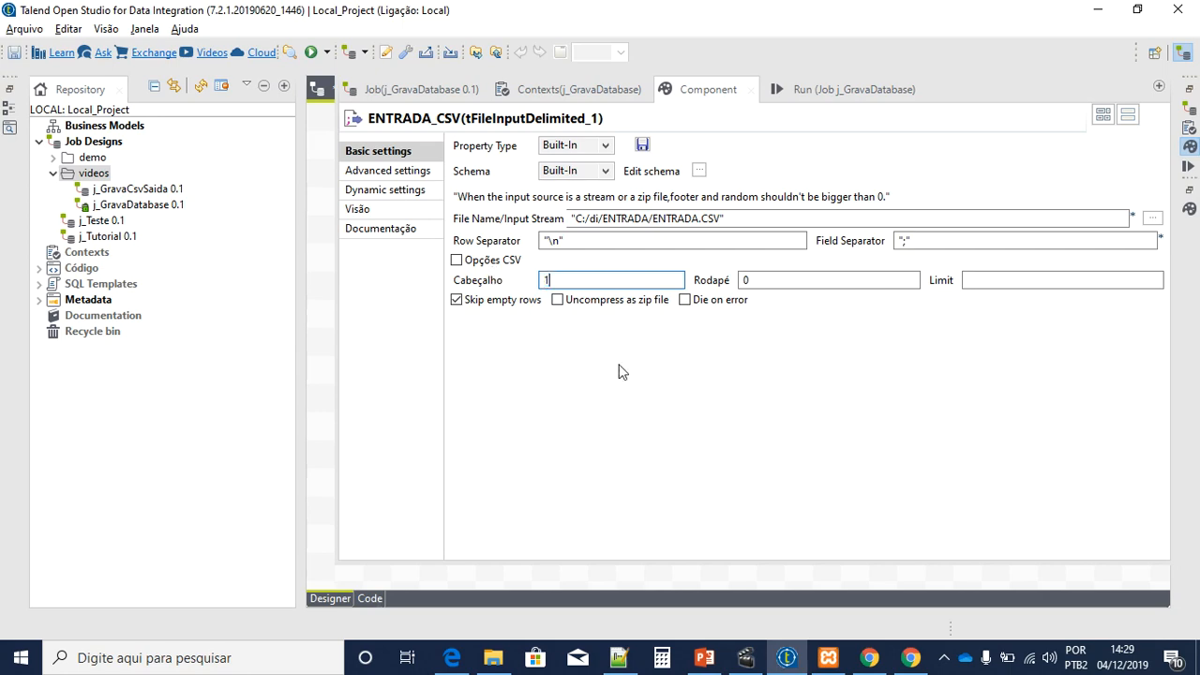
{"action": "left_click", "coordinate": [330, 312]}
Step: Map ENTRADA's CODIGO and NOME columns into SAIDA in TRATAMENTO and propagate the changes
{"action": "double_click", "coordinate": [660, 229]}
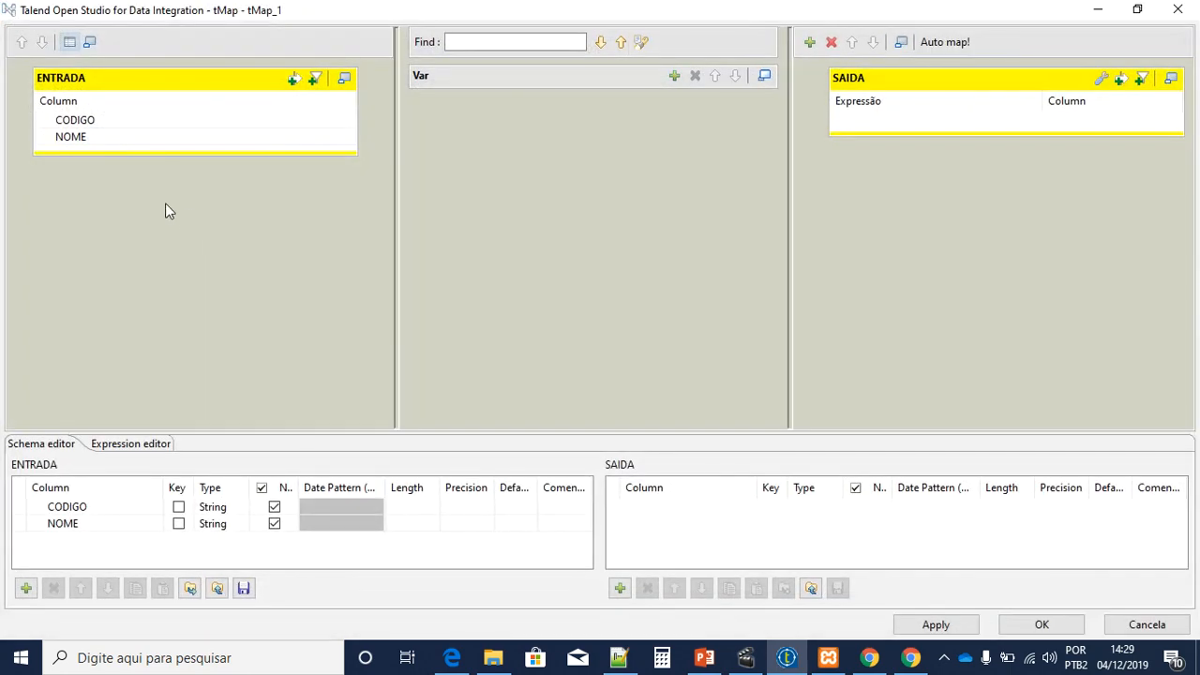
{"action": "left_click", "coordinate": [106, 124]}
{"action": "left_click", "coordinate": [110, 143], "text": "shift"}
{"action": "left_click_drag", "start_coordinate": [110, 143], "coordinate": [881, 141]}
{"action": "left_click", "coordinate": [943, 626]}
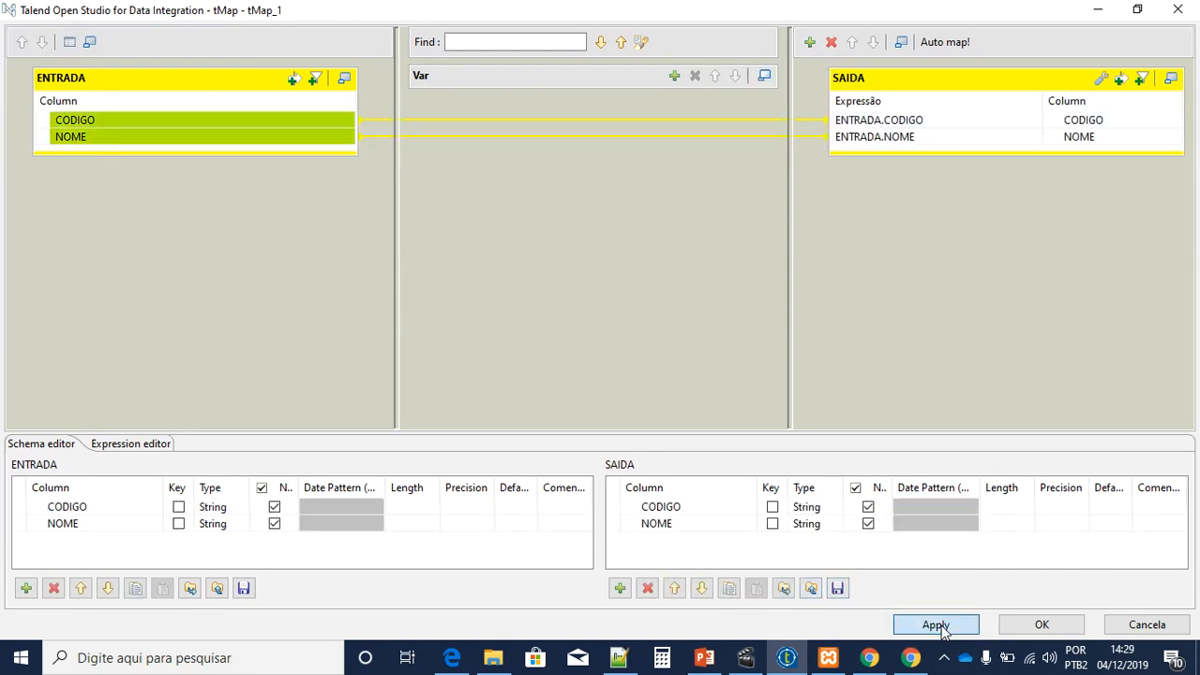
{"action": "left_click", "coordinate": [1081, 628]}
{"action": "left_click", "coordinate": [683, 337]}
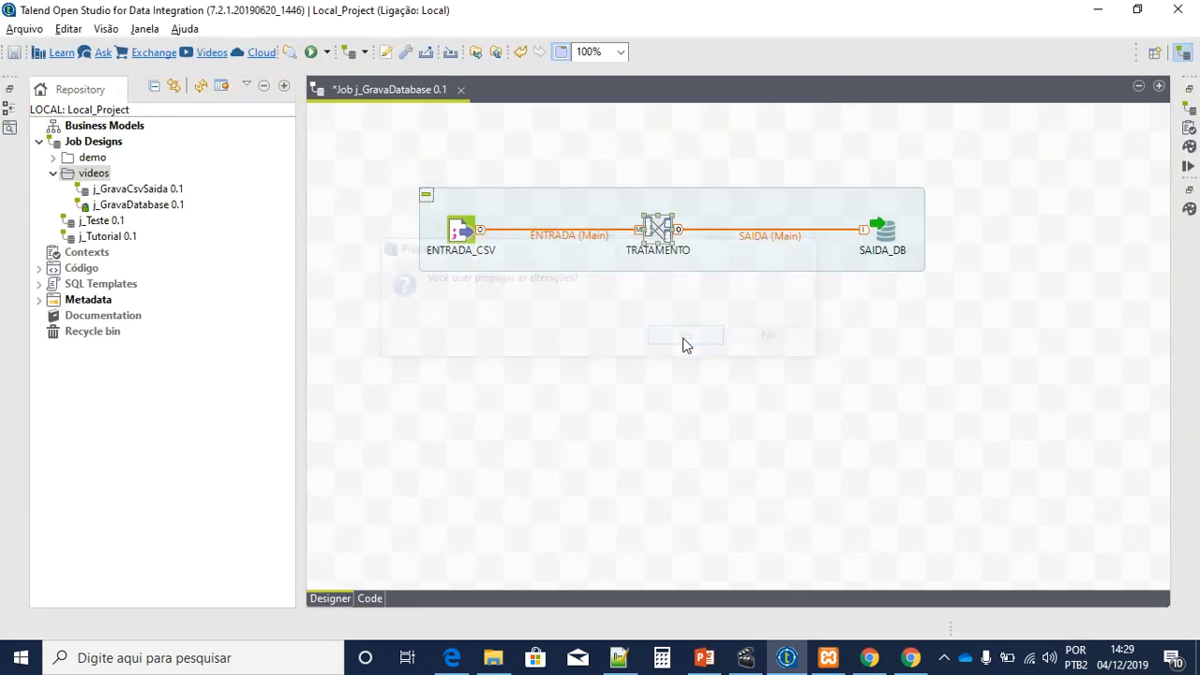
Step: Set SAIDA_DB's host to localhost, database to 'tutorial', and fill in the user name
{"action": "double_click", "coordinate": [885, 232]}
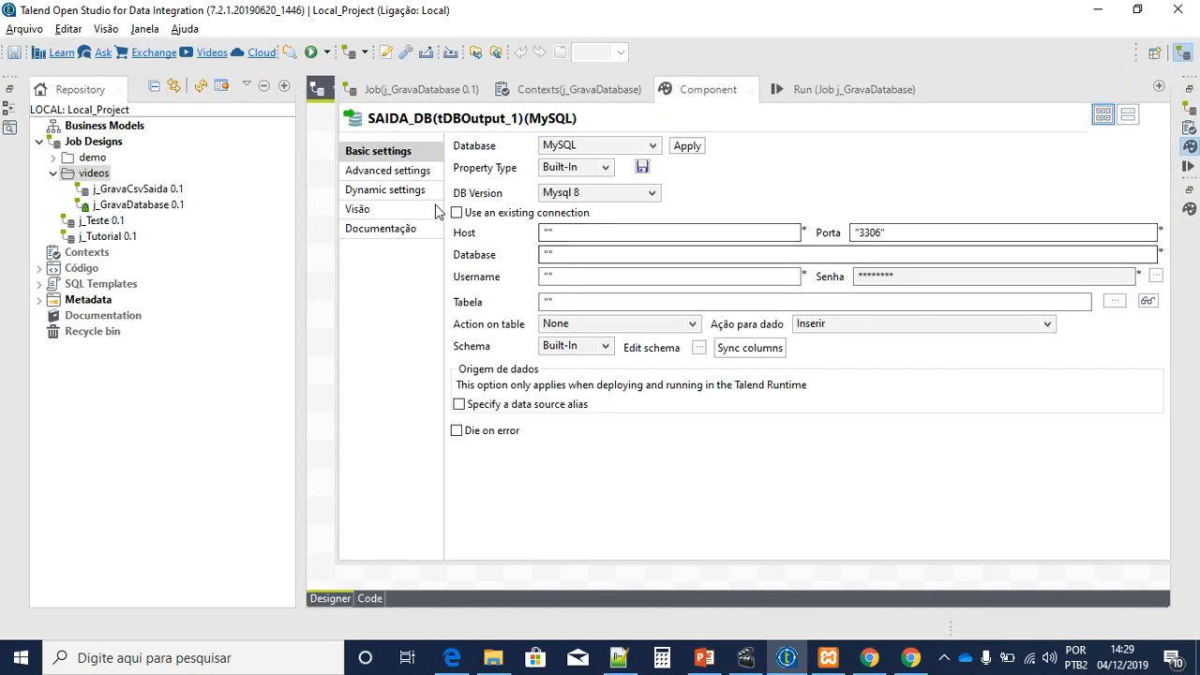
{"action": "left_click", "coordinate": [607, 231]}
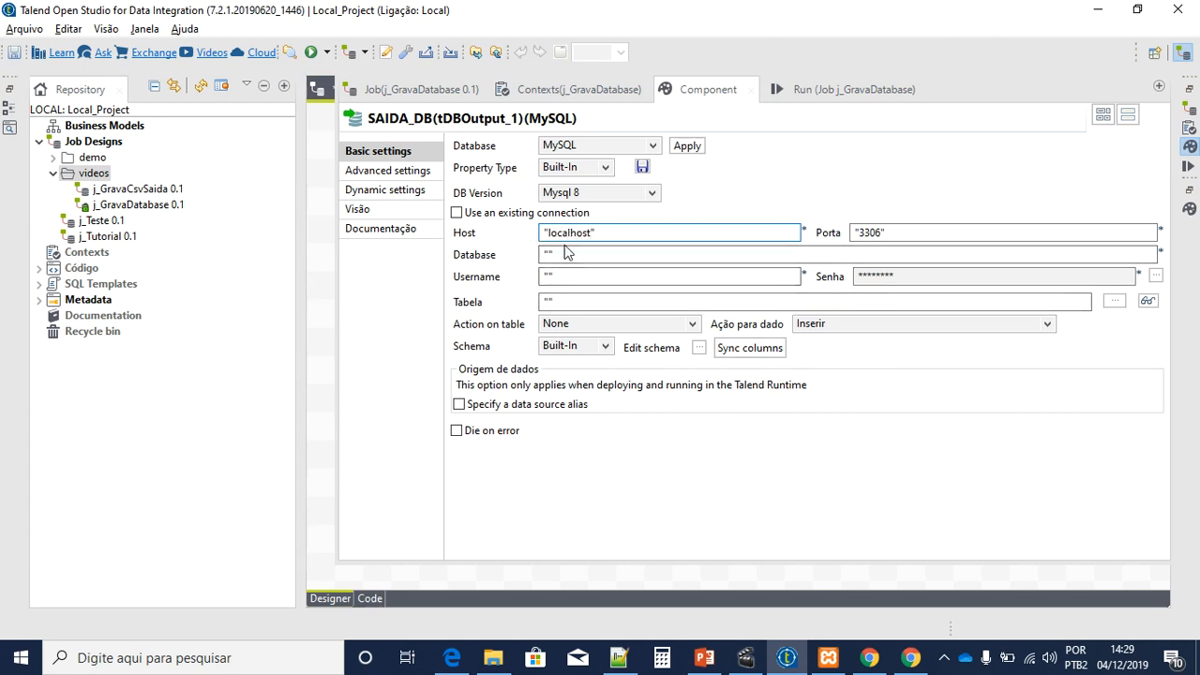
{"action": "left_click", "coordinate": [634, 253]}
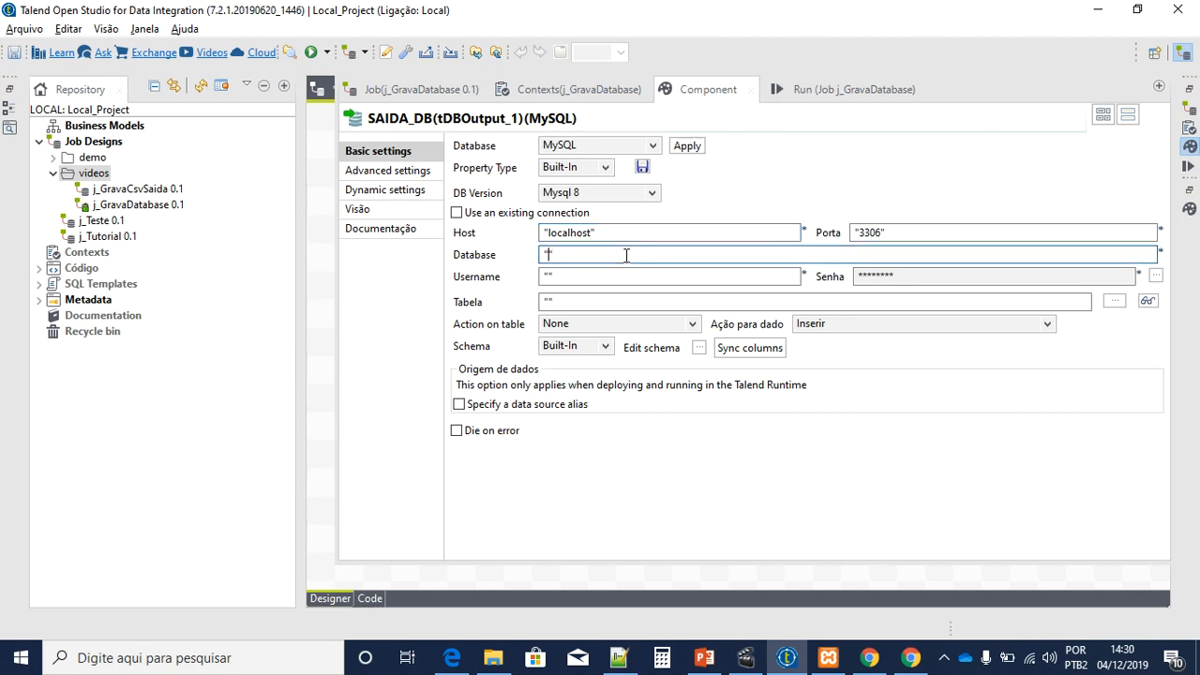
{"action": "type", "text": "tutorial"}
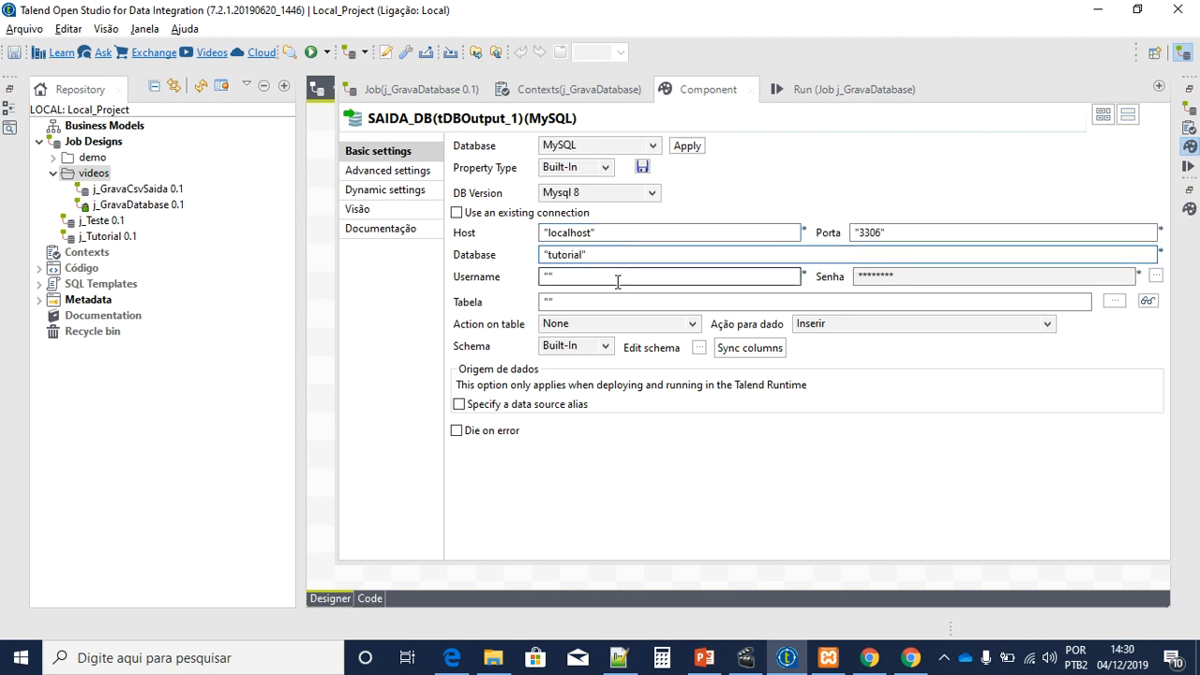
{"action": "left_click", "coordinate": [625, 275]}
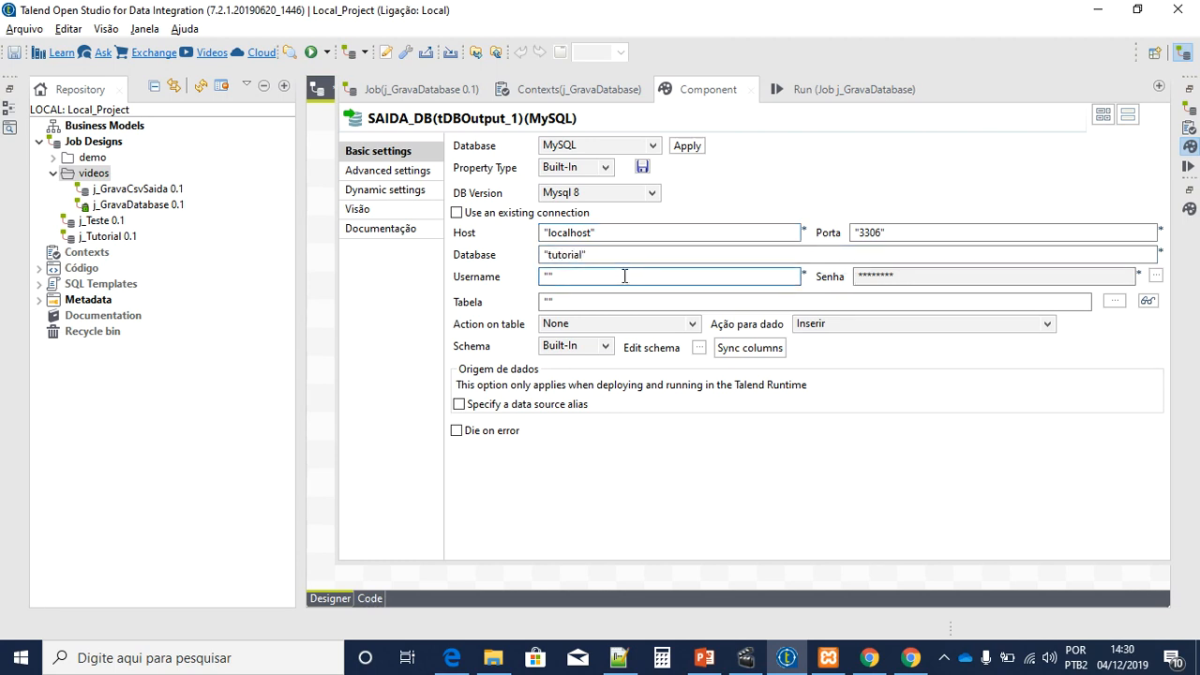
{"action": "type", "text": "datamaster"}
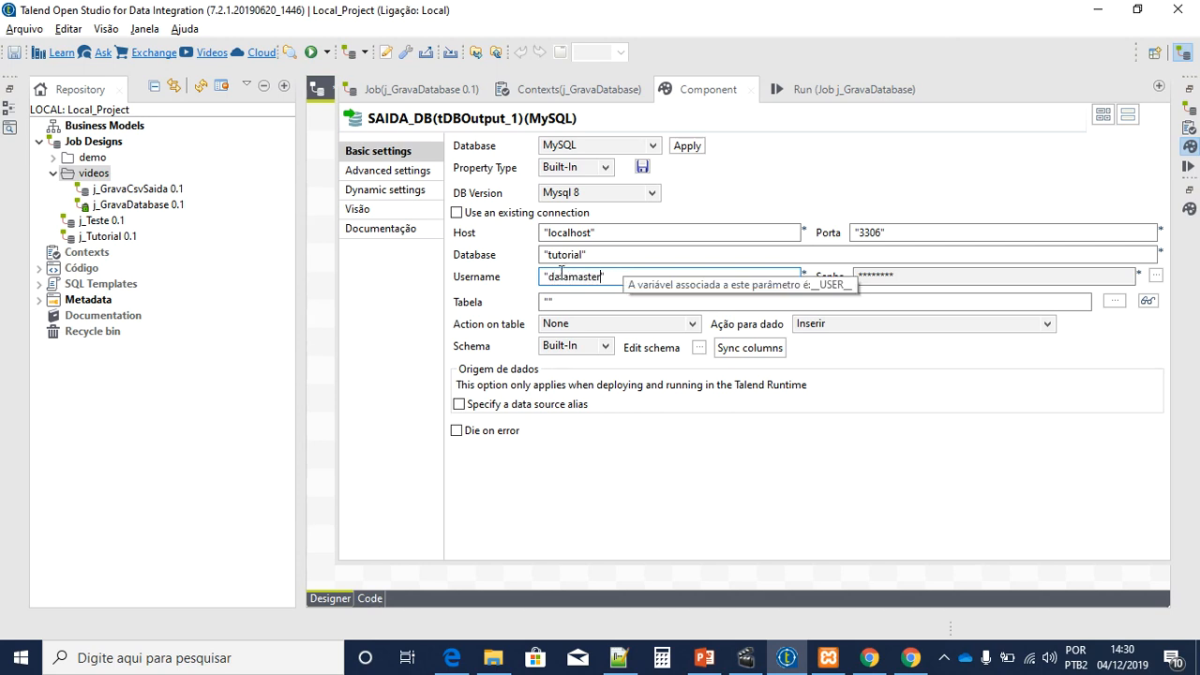
{"action": "key", "text": "ctrl+a"}
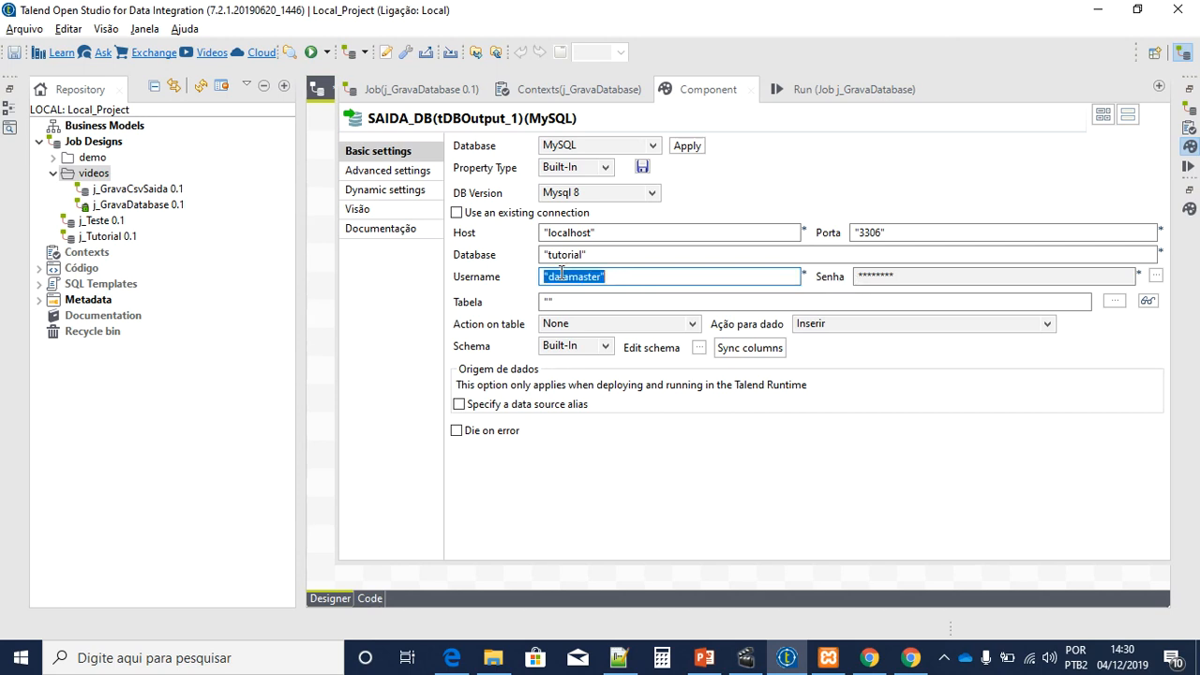
{"action": "left_click", "coordinate": [694, 276]}
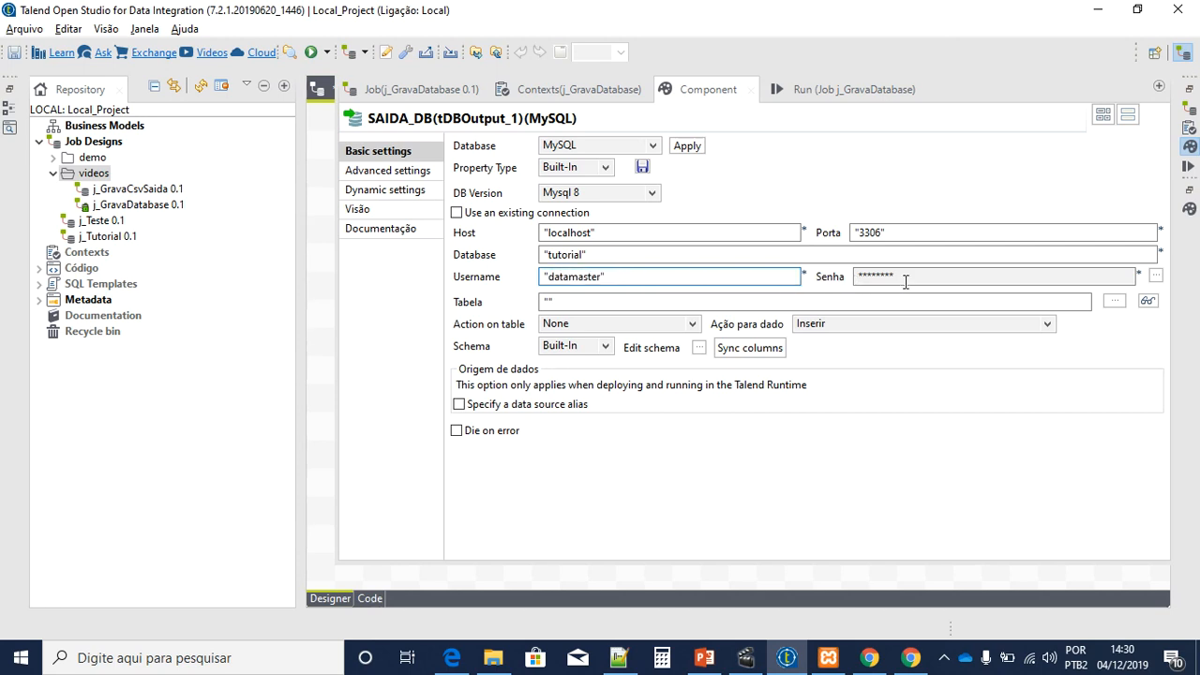
Step: Enter the database password and set the target table to saida
{"action": "left_click", "coordinate": [1156, 275]}
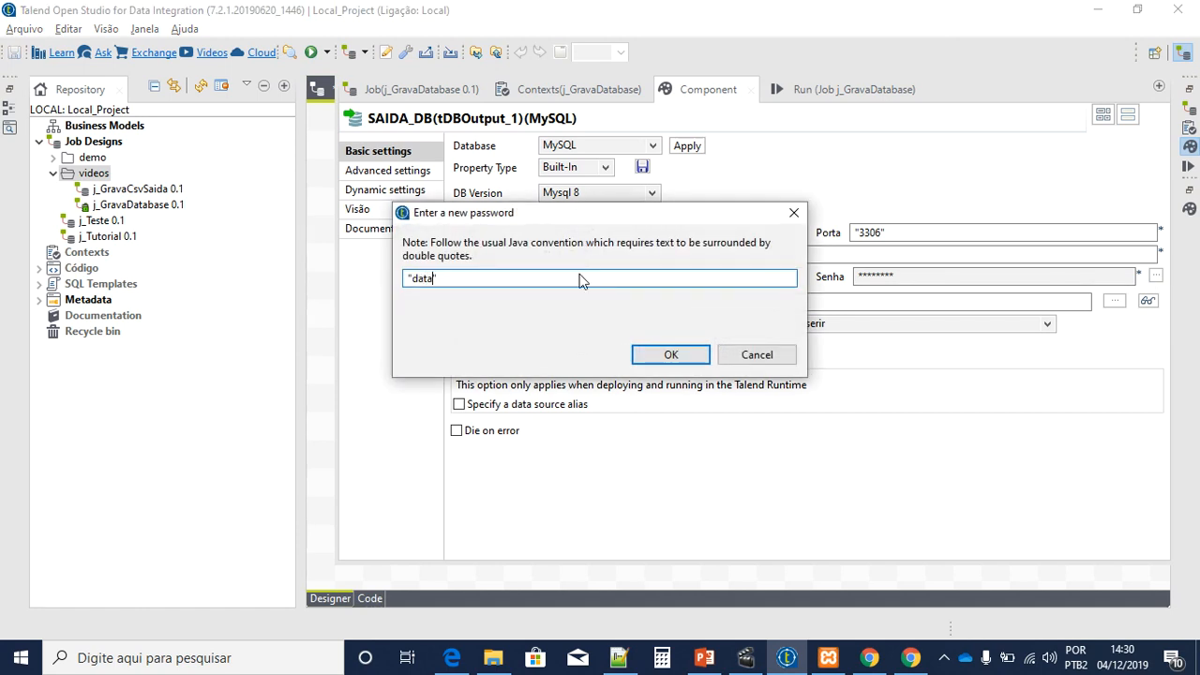
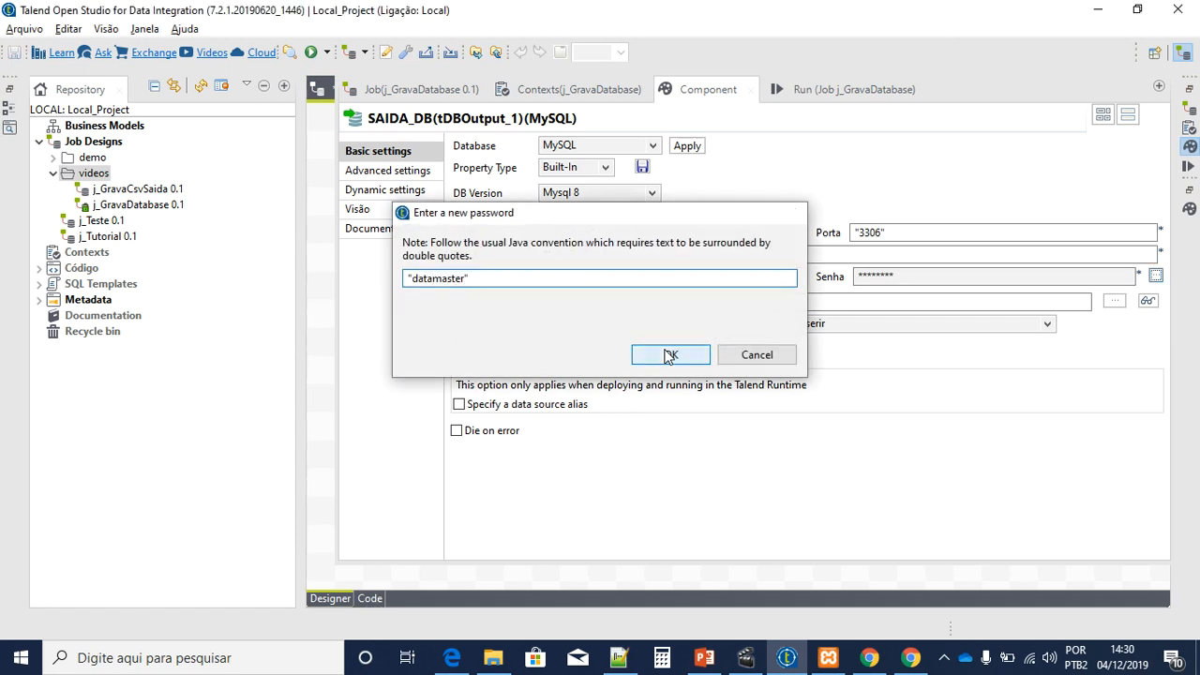
{"action": "left_click", "coordinate": [667, 355]}
{"action": "left_click", "coordinate": [597, 301]}
{"action": "type", "text": "saida\""}
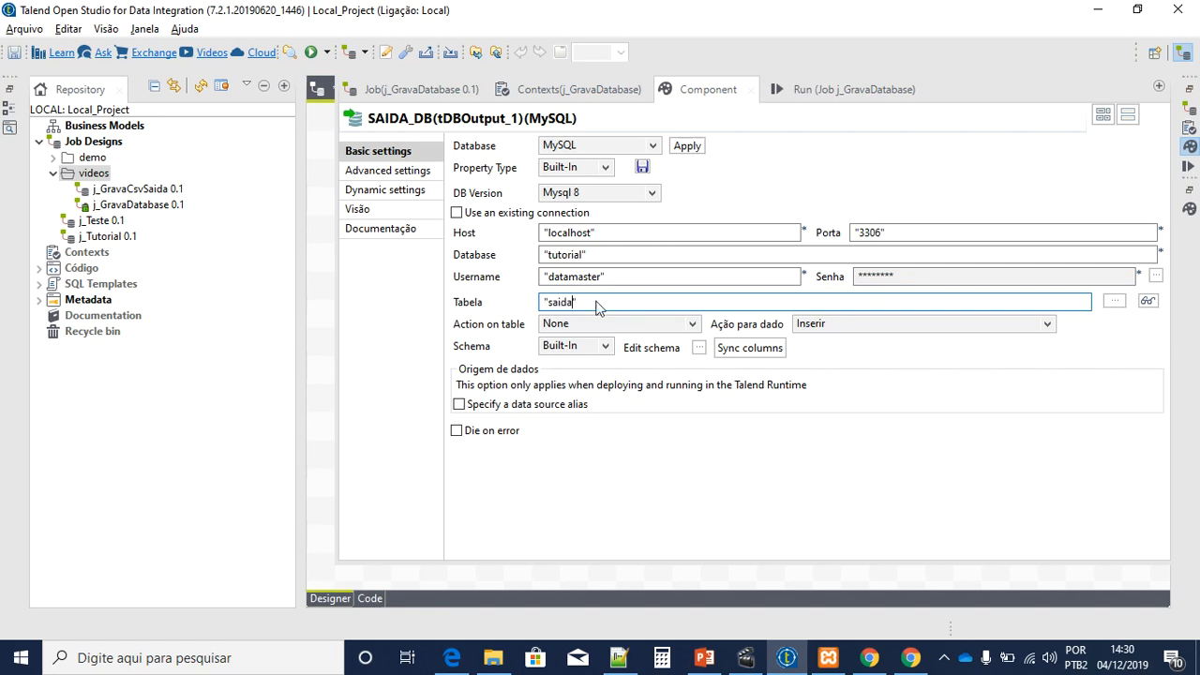
Step: Give SAIDA_DB's schema the CODIGO and NOME columns
{"action": "left_click", "coordinate": [698, 347]}
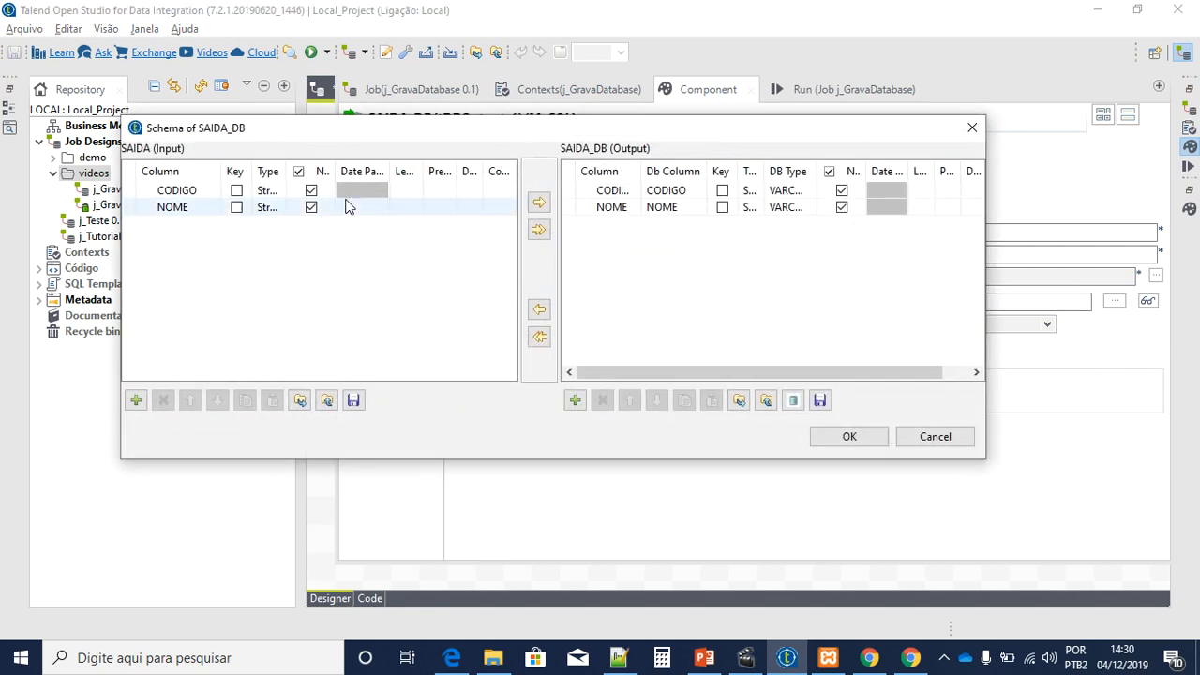
{"action": "left_click", "coordinate": [208, 193]}
{"action": "left_click", "coordinate": [205, 208]}
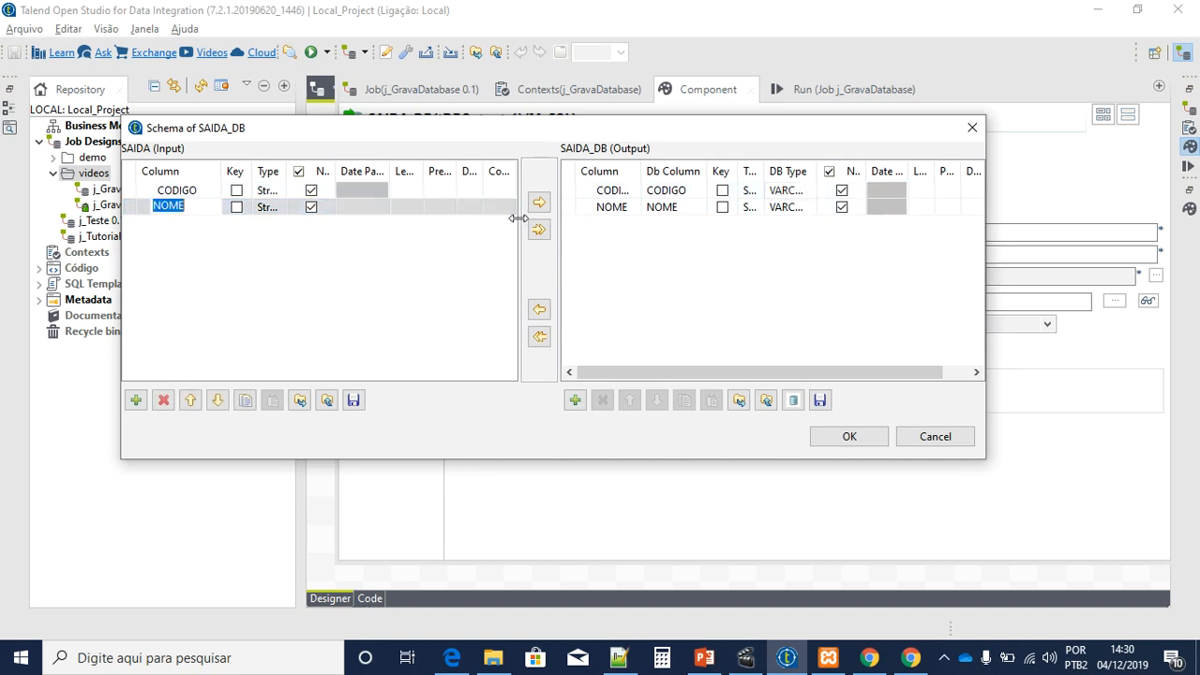
{"action": "left_click", "coordinate": [848, 437]}
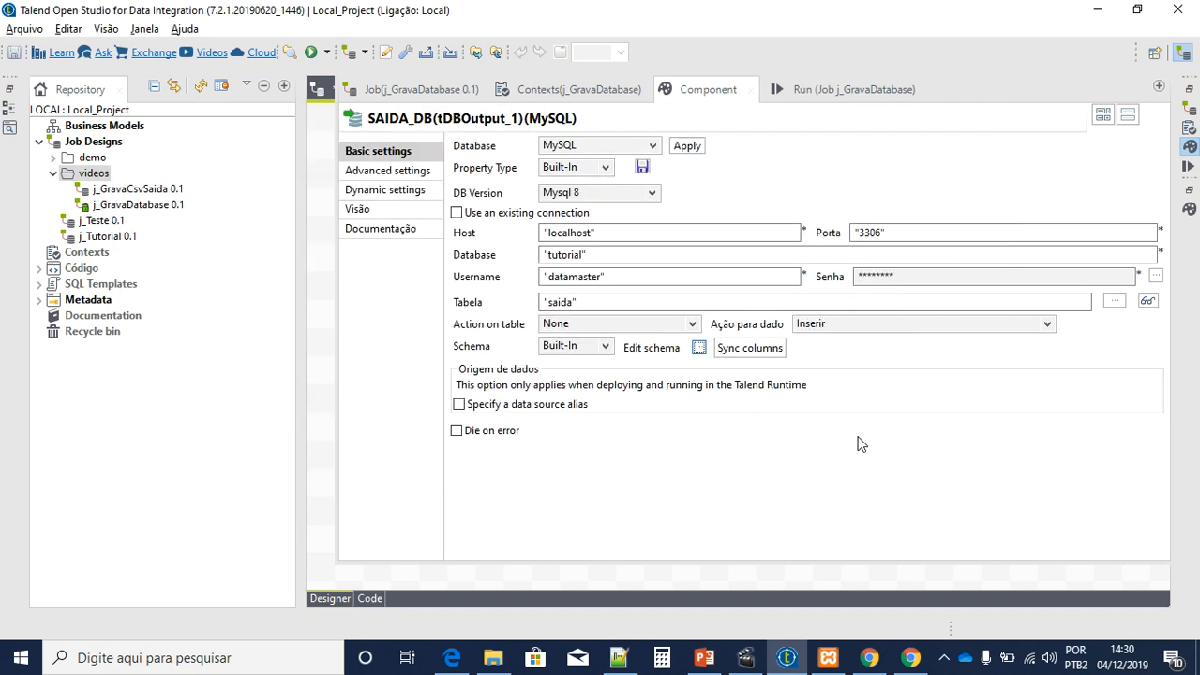
{"action": "left_click", "coordinate": [316, 397]}
Step: Save the job and shift the three-component subjob slightly down-left on the canvas
{"action": "key", "text": "ctrl+s"}
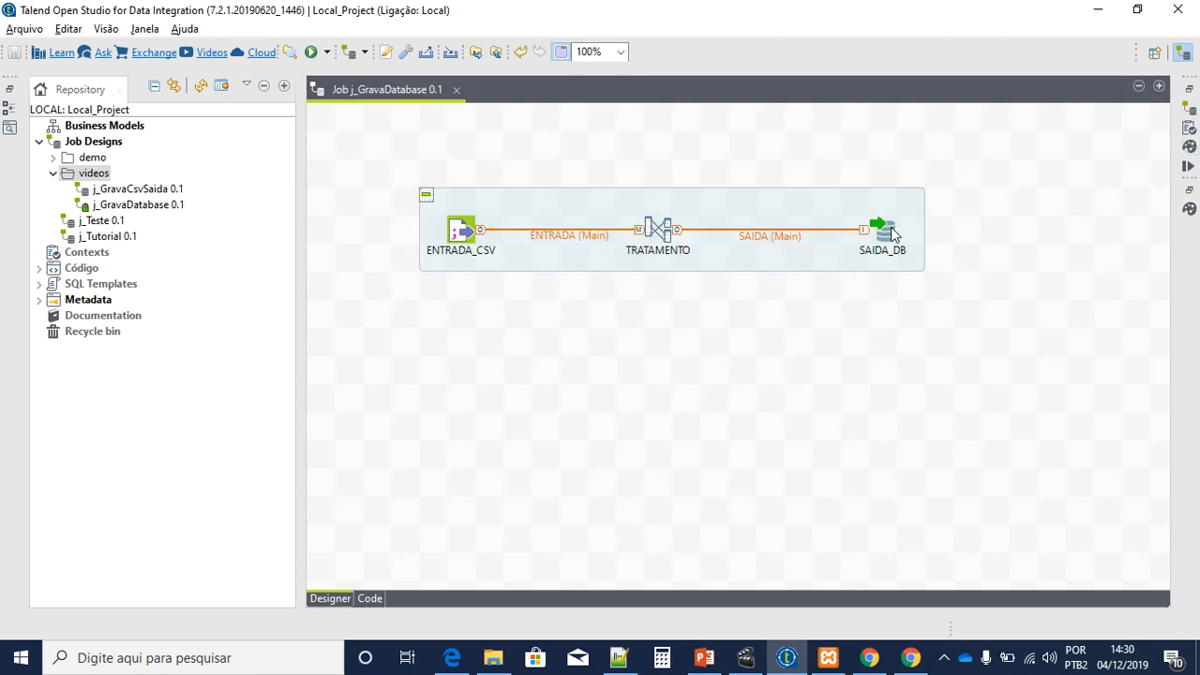
{"action": "double_click", "coordinate": [891, 233]}
{"action": "left_click_drag", "start_coordinate": [373, 150], "coordinate": [991, 342]}
{"action": "left_click_drag", "start_coordinate": [661, 235], "coordinate": [633, 264]}
{"action": "left_click", "coordinate": [640, 335]}
Step: Save and run j_GravaDatabase, then view the 3-row counts on the canvas
{"action": "left_click", "coordinate": [14, 52]}
{"action": "left_click", "coordinate": [1188, 165]}
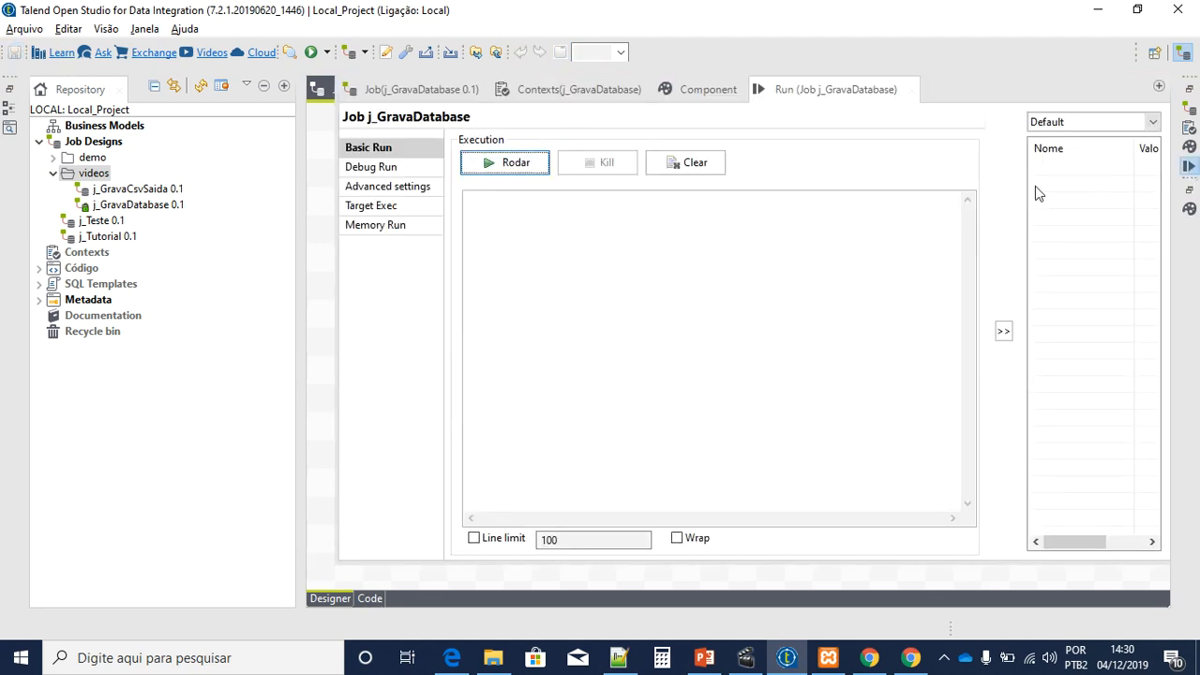
{"action": "left_click", "coordinate": [510, 165]}
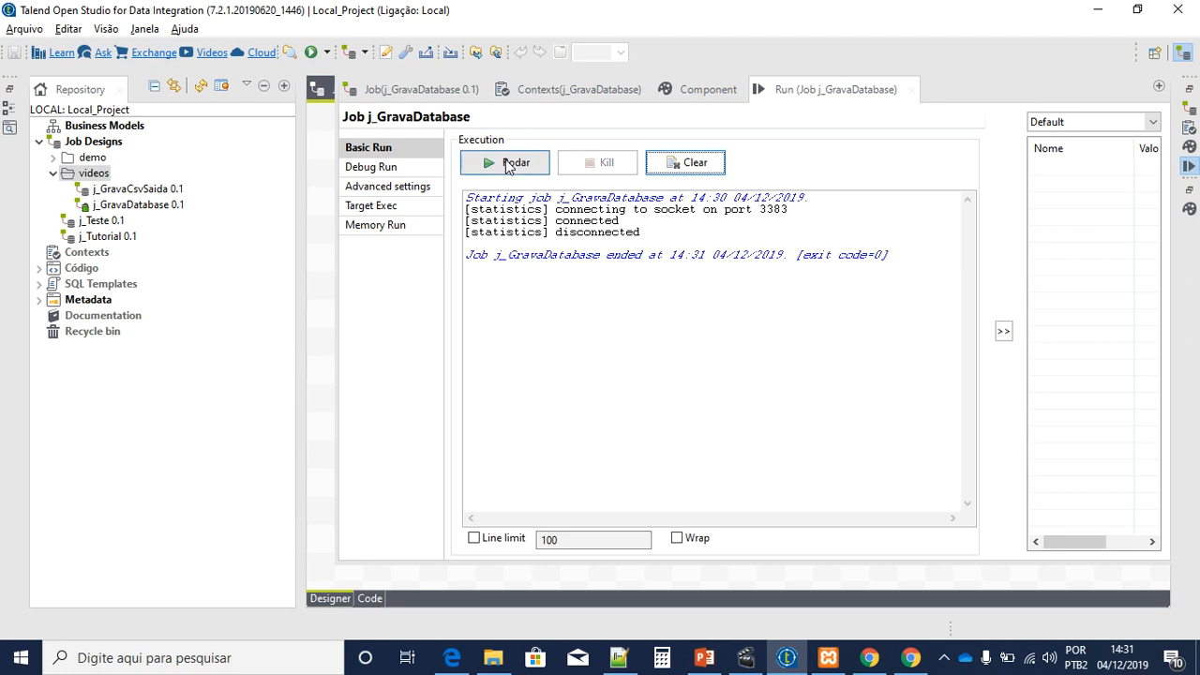
{"action": "left_click", "coordinate": [320, 279]}
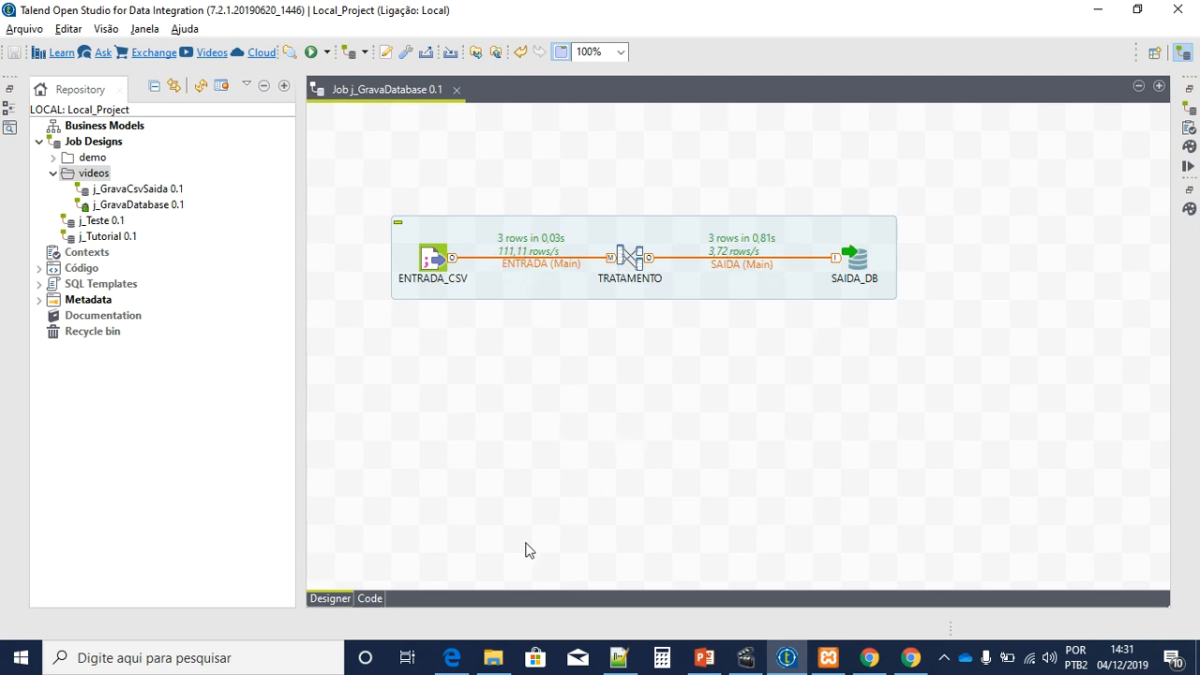
Step: Browse the saida table in phpMyAdmin, widen the nome column and highlight the garbled JOSÁ?
{"action": "left_click", "coordinate": [452, 657]}
{"action": "left_click", "coordinate": [75, 303]}
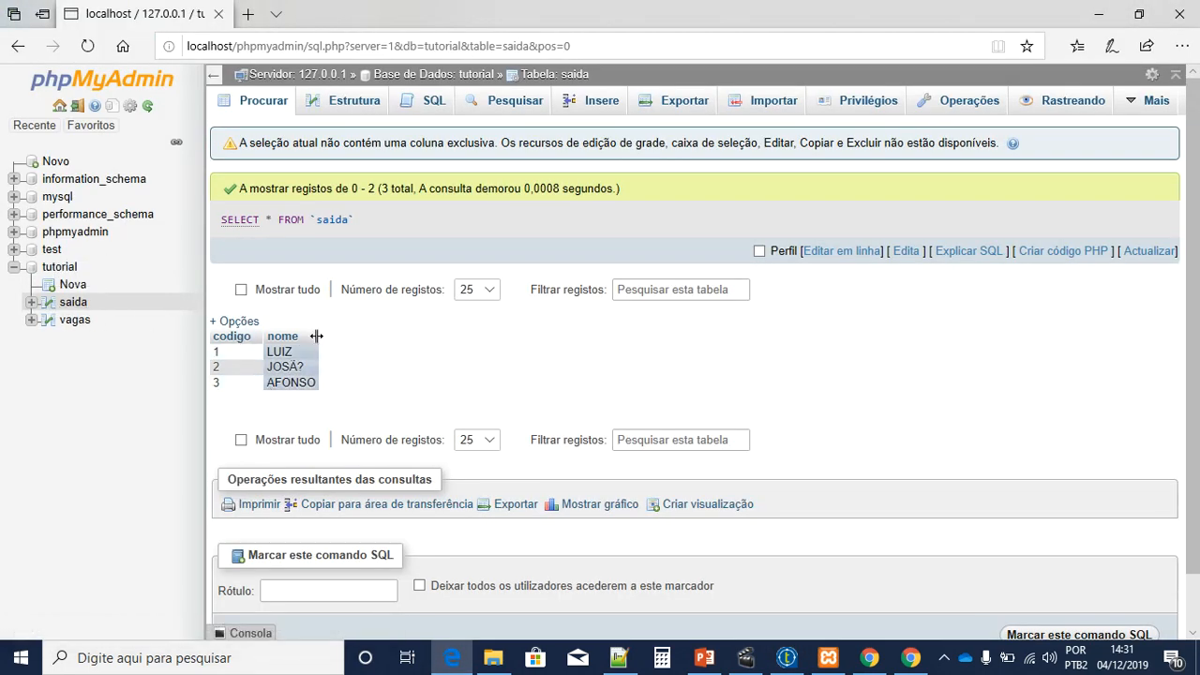
{"action": "left_click_drag", "start_coordinate": [315, 335], "coordinate": [567, 337]}
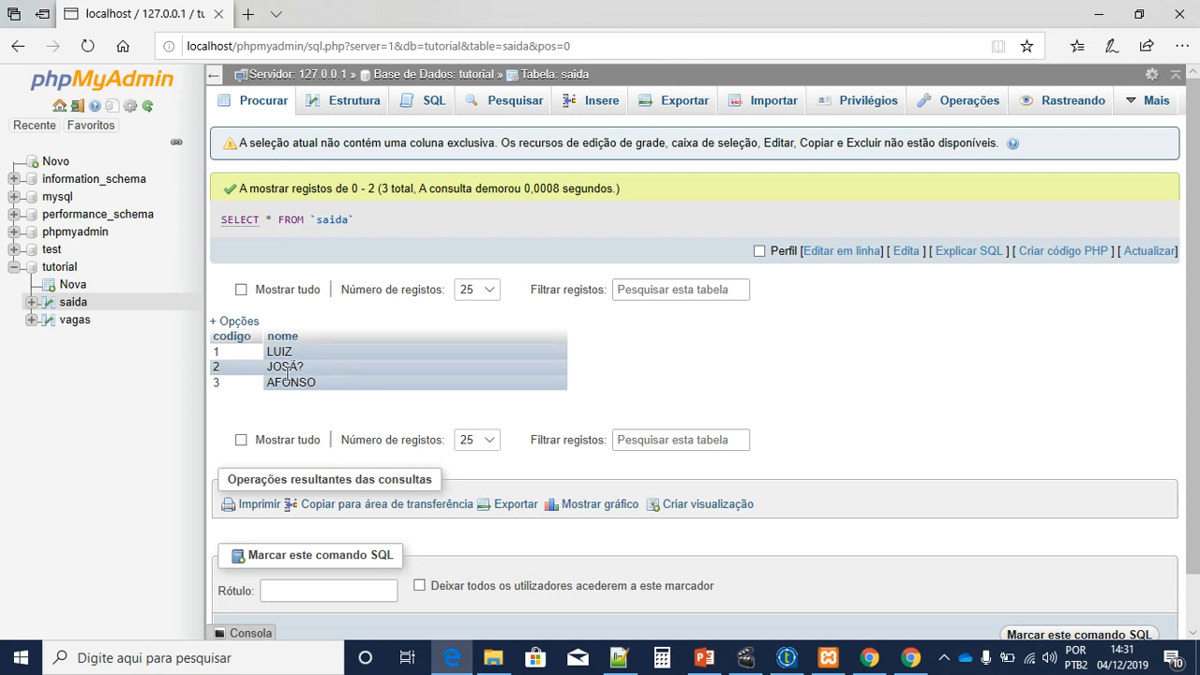
{"action": "left_click_drag", "start_coordinate": [274, 368], "coordinate": [302, 371]}
Step: Select the 2;JOSÉ line in ENTRADA.CSV in Notepad++ for comparison
{"action": "left_click", "coordinate": [619, 658]}
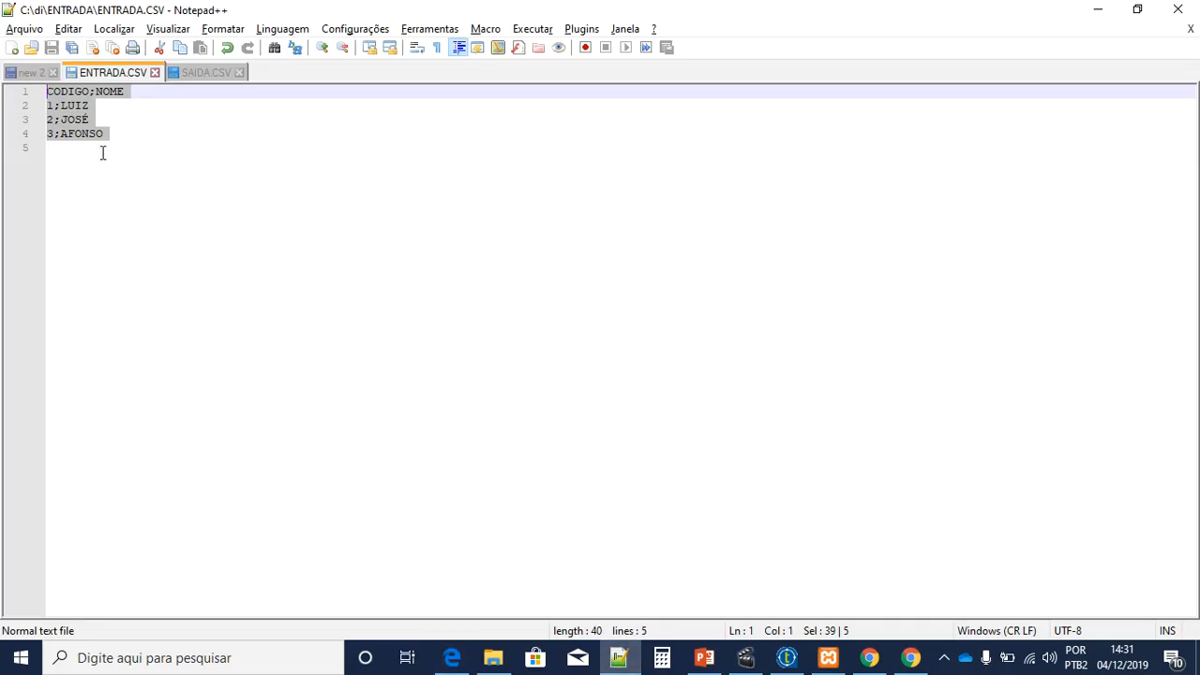
{"action": "left_click", "coordinate": [103, 153]}
{"action": "left_click_drag", "start_coordinate": [107, 118], "coordinate": [35, 119]}
{"action": "left_click", "coordinate": [150, 194]}
{"action": "left_click_drag", "start_coordinate": [107, 120], "coordinate": [54, 119]}
{"action": "left_click", "coordinate": [111, 120]}
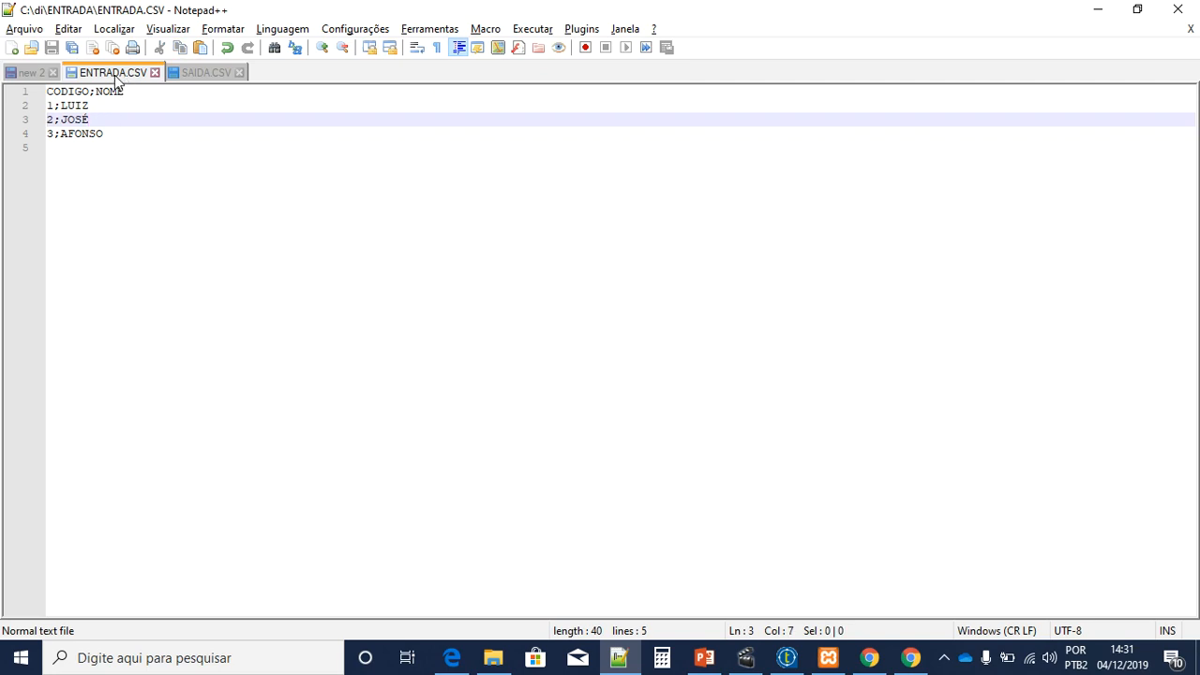
{"action": "left_click_drag", "start_coordinate": [116, 117], "coordinate": [38, 119]}
Step: Highlight row 2 with the garbled JOSÁ? in the saida table, then go back to Talend
{"action": "left_click", "coordinate": [452, 657]}
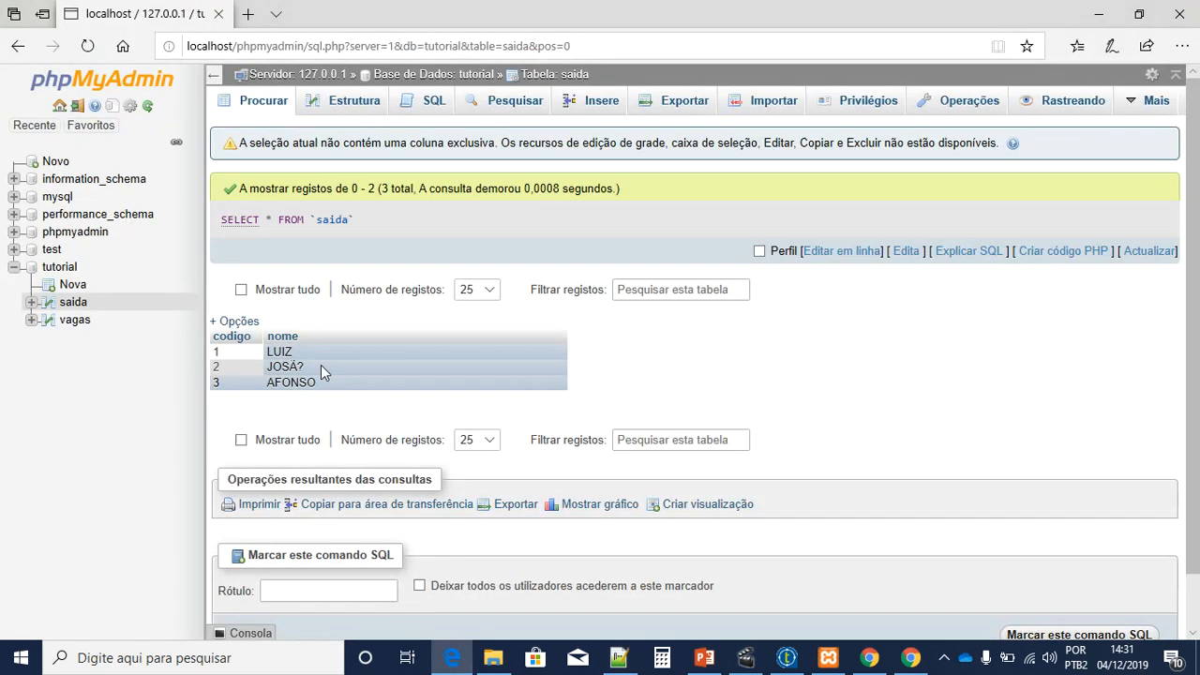
{"action": "left_click_drag", "start_coordinate": [283, 368], "coordinate": [330, 373]}
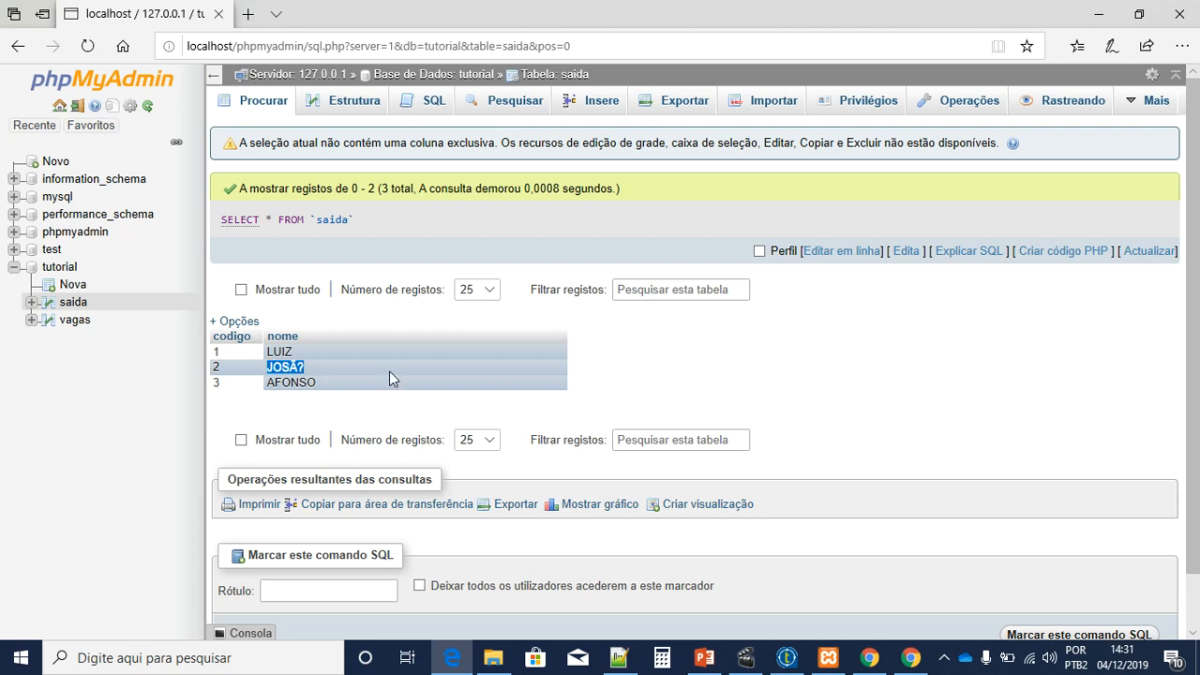
{"action": "left_click", "coordinate": [230, 371]}
{"action": "left_click_drag", "start_coordinate": [215, 367], "coordinate": [323, 366]}
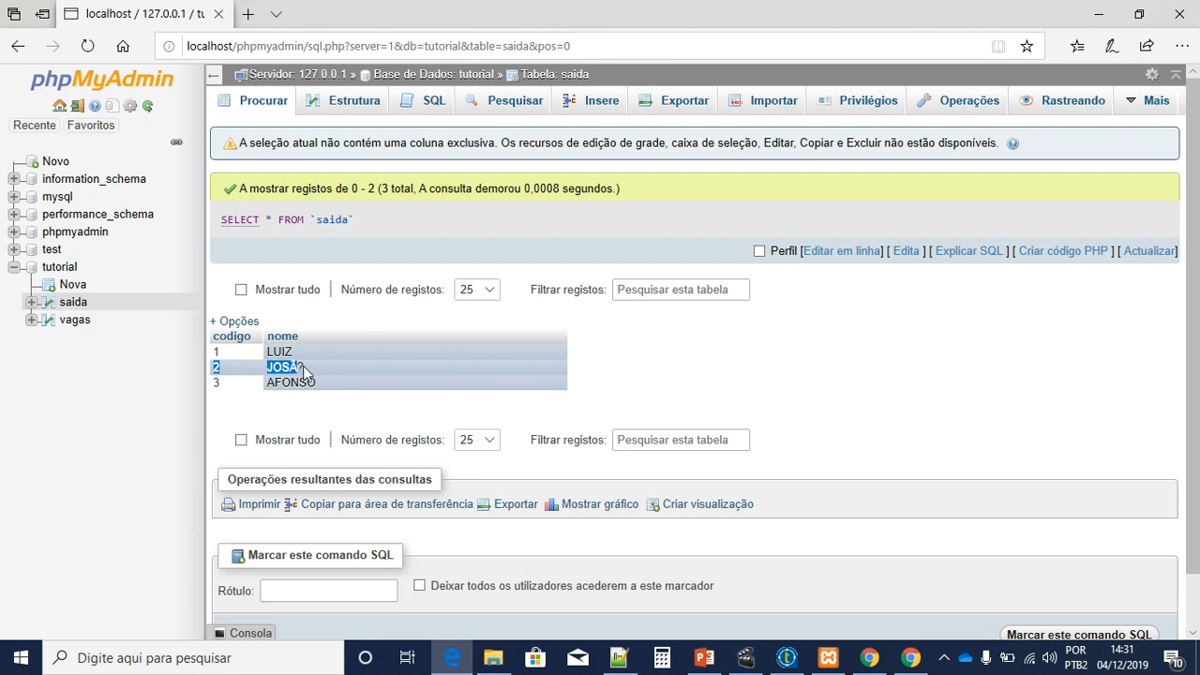
{"action": "left_click", "coordinate": [786, 659]}
Step: Set ENTRADA_CSV's encoding to UTF-8 in its advanced settings and save the job
{"action": "left_click", "coordinate": [431, 259]}
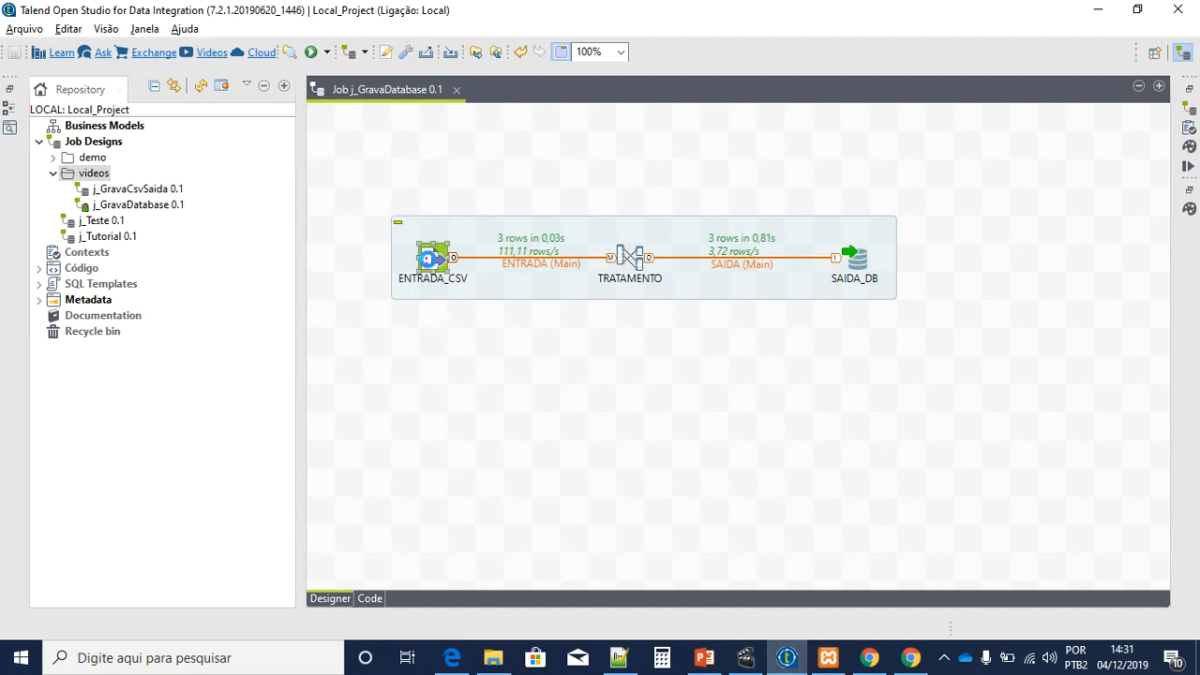
{"action": "double_click", "coordinate": [431, 258]}
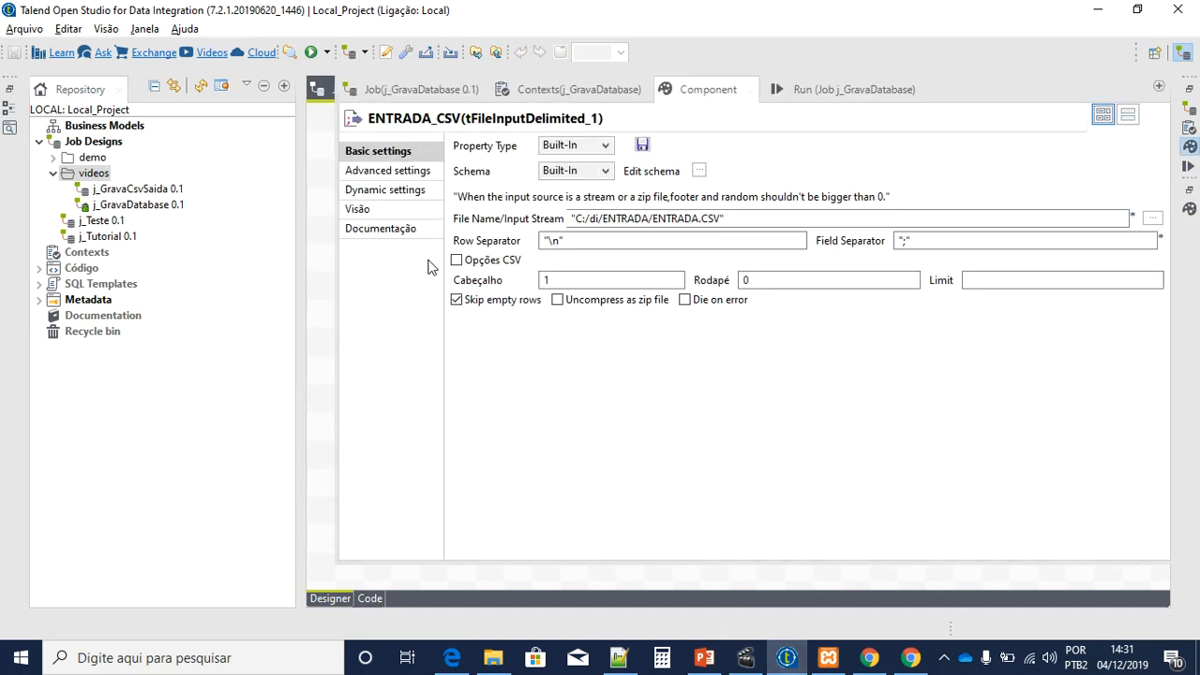
{"action": "left_click", "coordinate": [376, 172]}
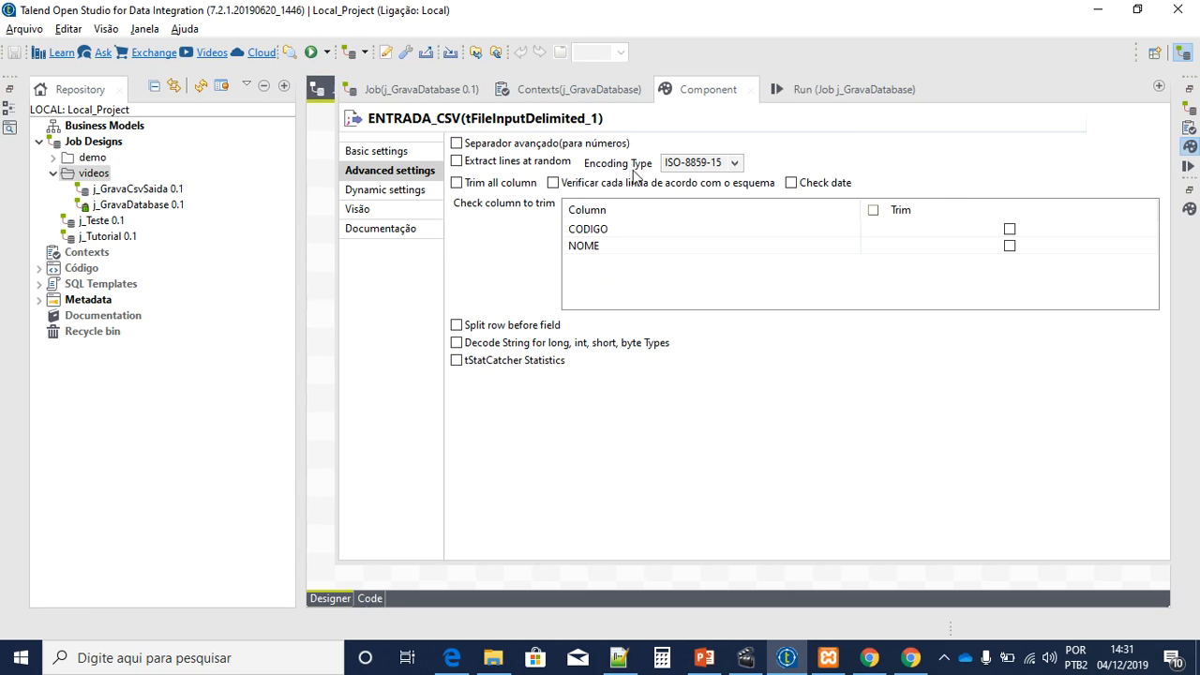
{"action": "left_click", "coordinate": [701, 162]}
{"action": "left_click", "coordinate": [689, 193]}
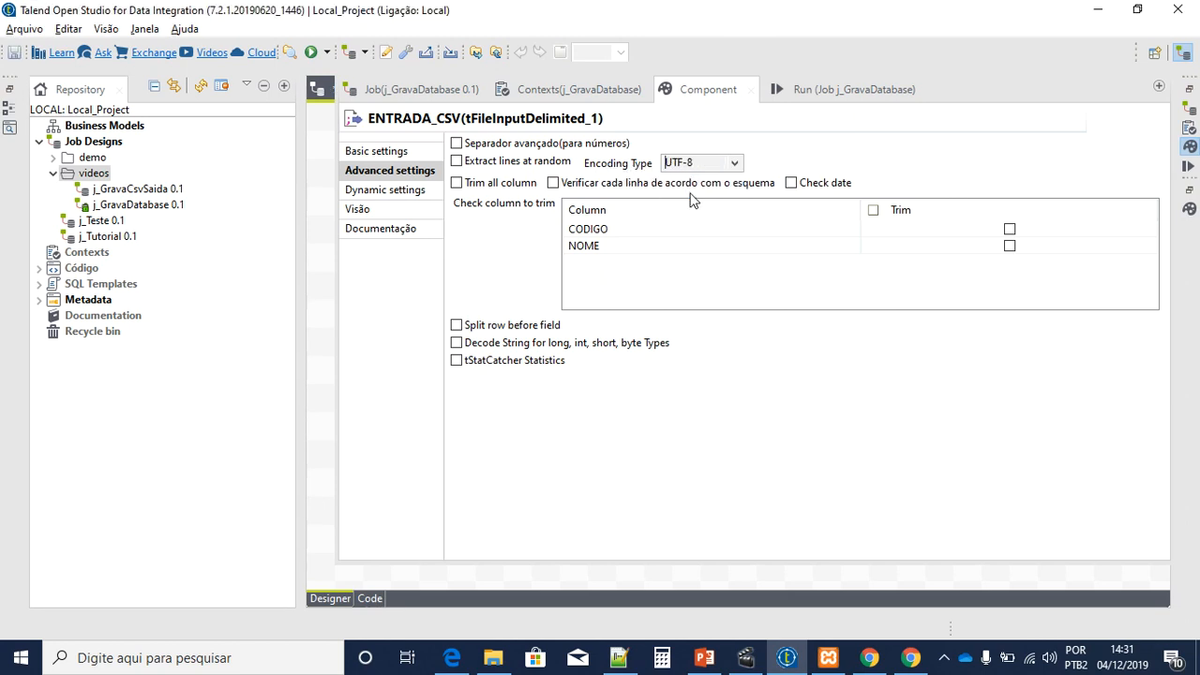
{"action": "left_click", "coordinate": [14, 56]}
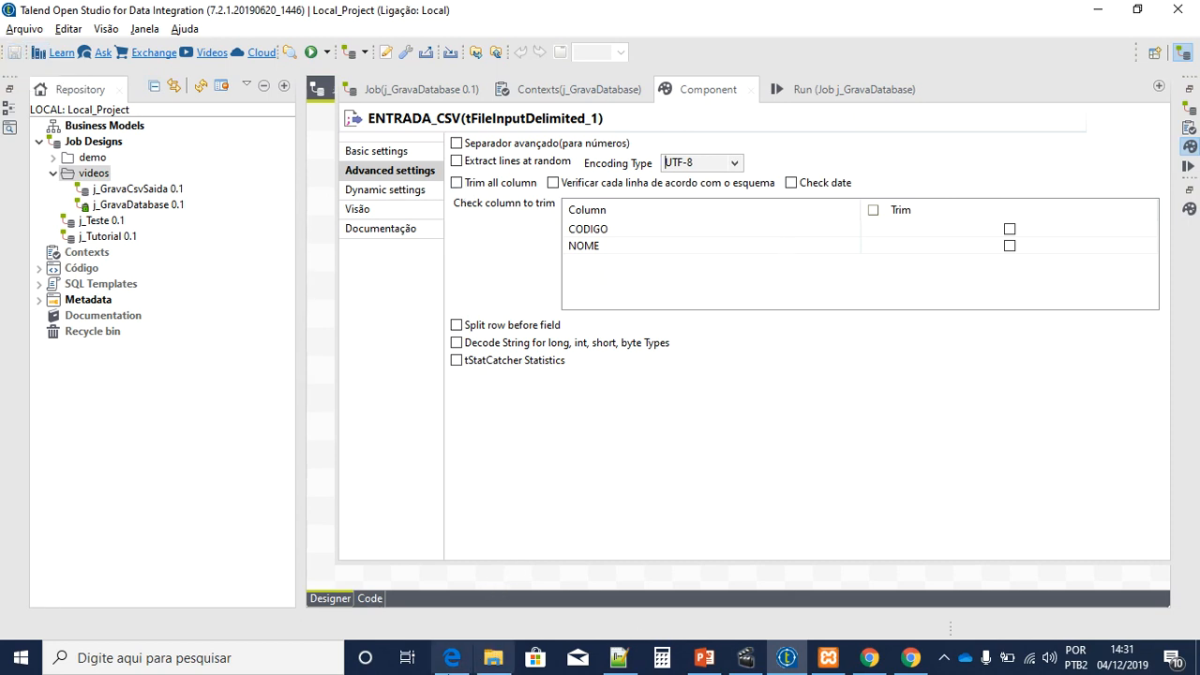
Step: Check the saida table's utf8_unicode_ci collation in phpMyAdmin's tutorial database overview
{"action": "left_click", "coordinate": [452, 658]}
{"action": "left_click", "coordinate": [65, 269]}
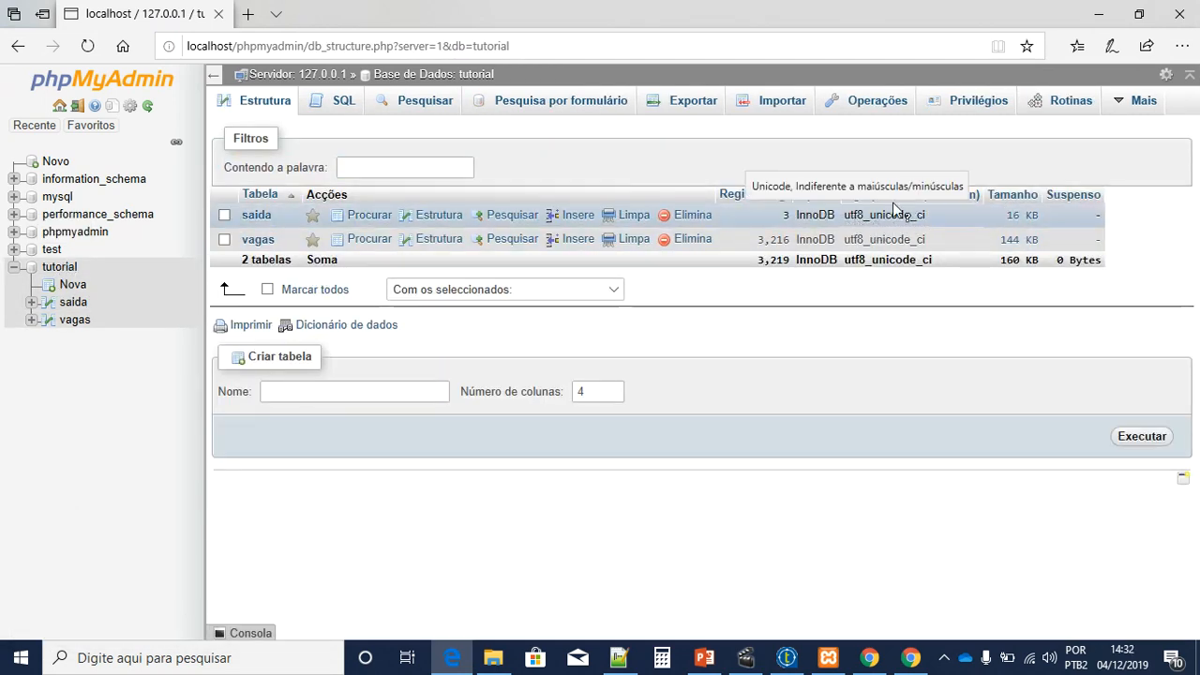
{"action": "left_click", "coordinate": [1098, 14]}
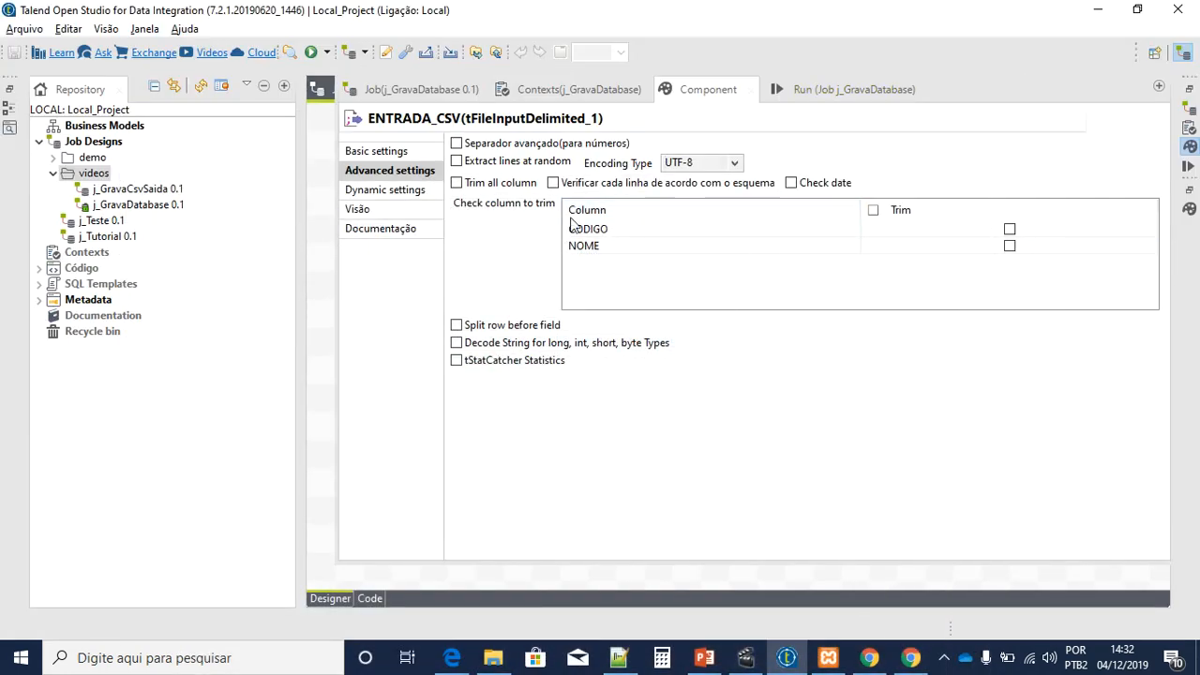
{"action": "left_click", "coordinate": [321, 313]}
Step: Set SAIDA_DB's Action on table to Truncate table and save the job
{"action": "double_click", "coordinate": [859, 259]}
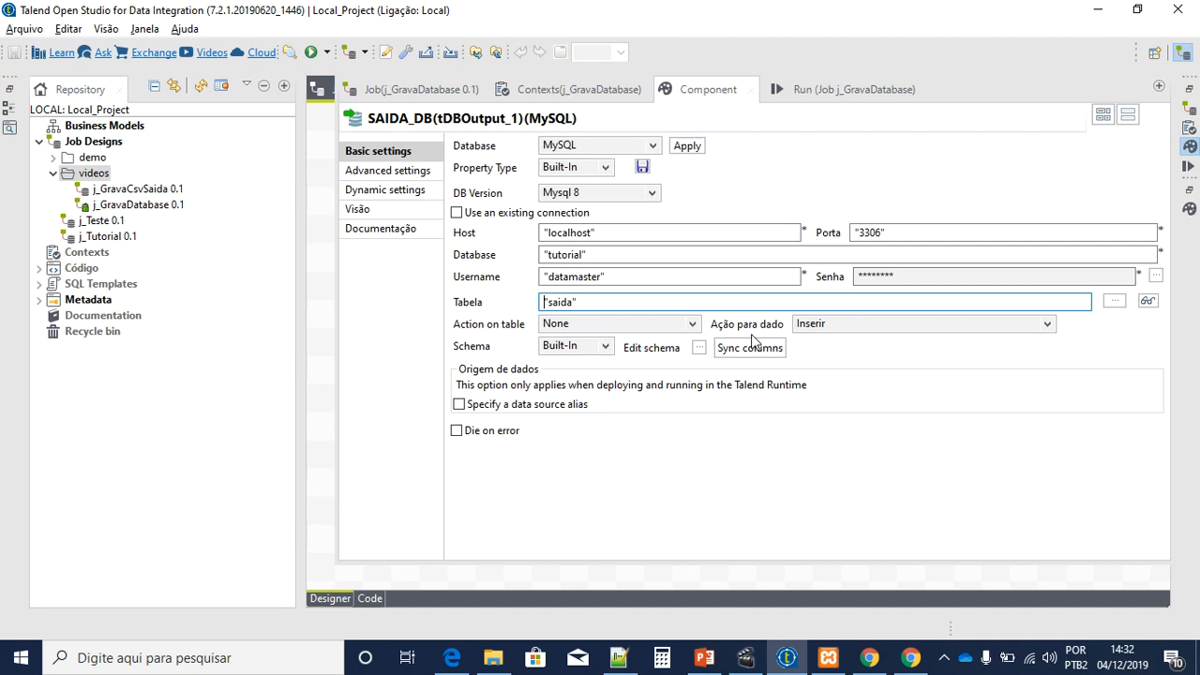
{"action": "left_click", "coordinate": [648, 324]}
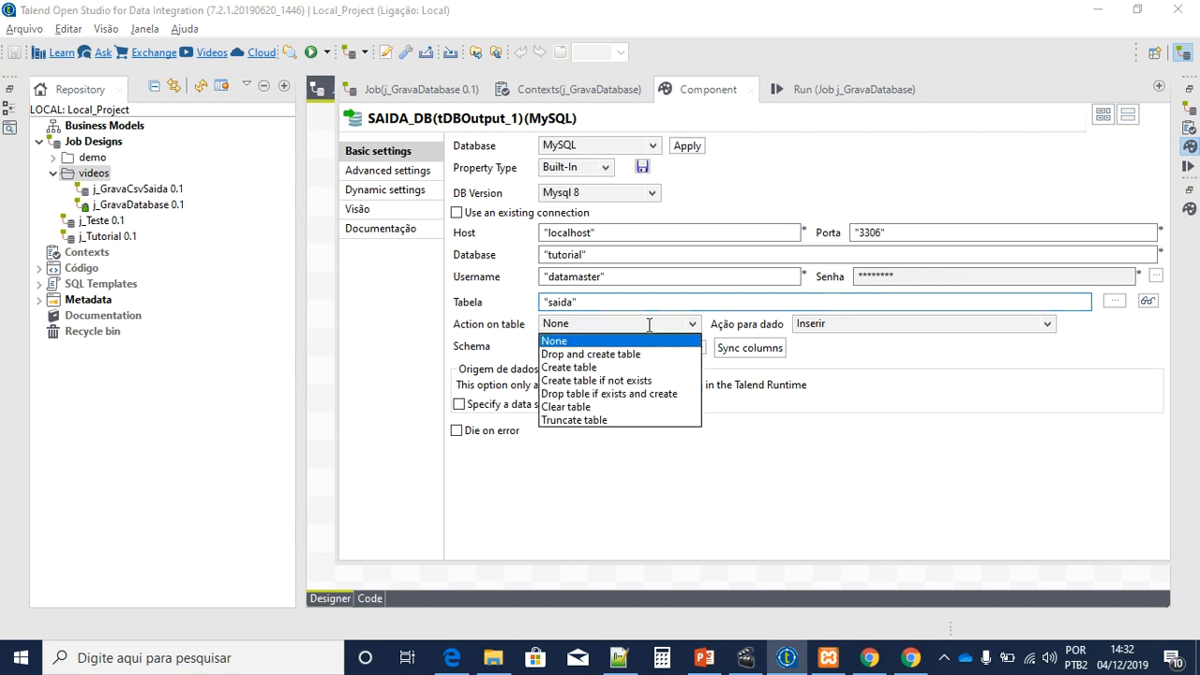
{"action": "left_click", "coordinate": [576, 420]}
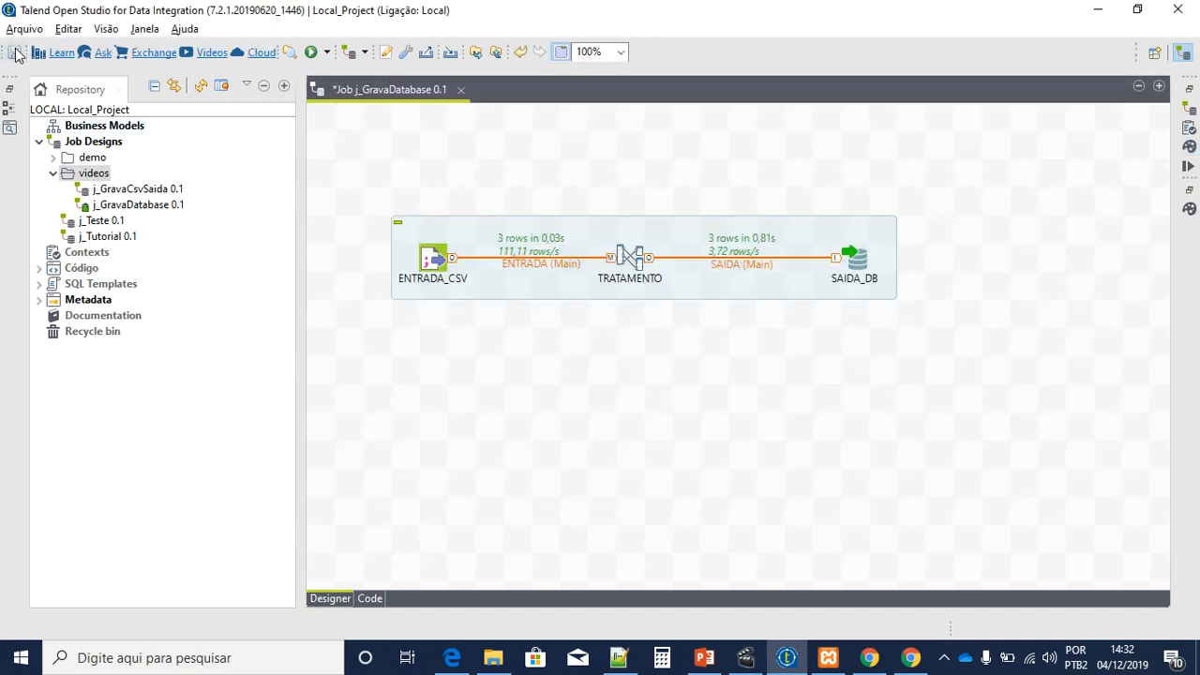
{"action": "left_click", "coordinate": [15, 53]}
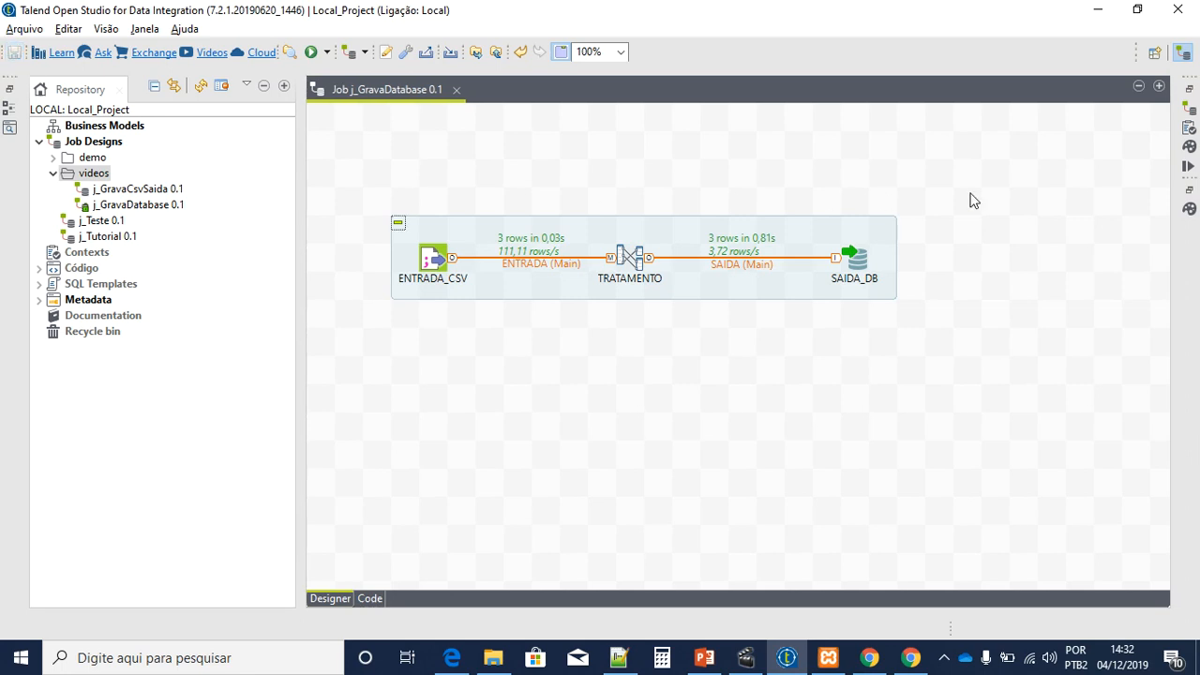
Step: Rerun j_GravaDatabase and confirm 3 rows reach SAIDA_DB
{"action": "left_click", "coordinate": [1188, 166]}
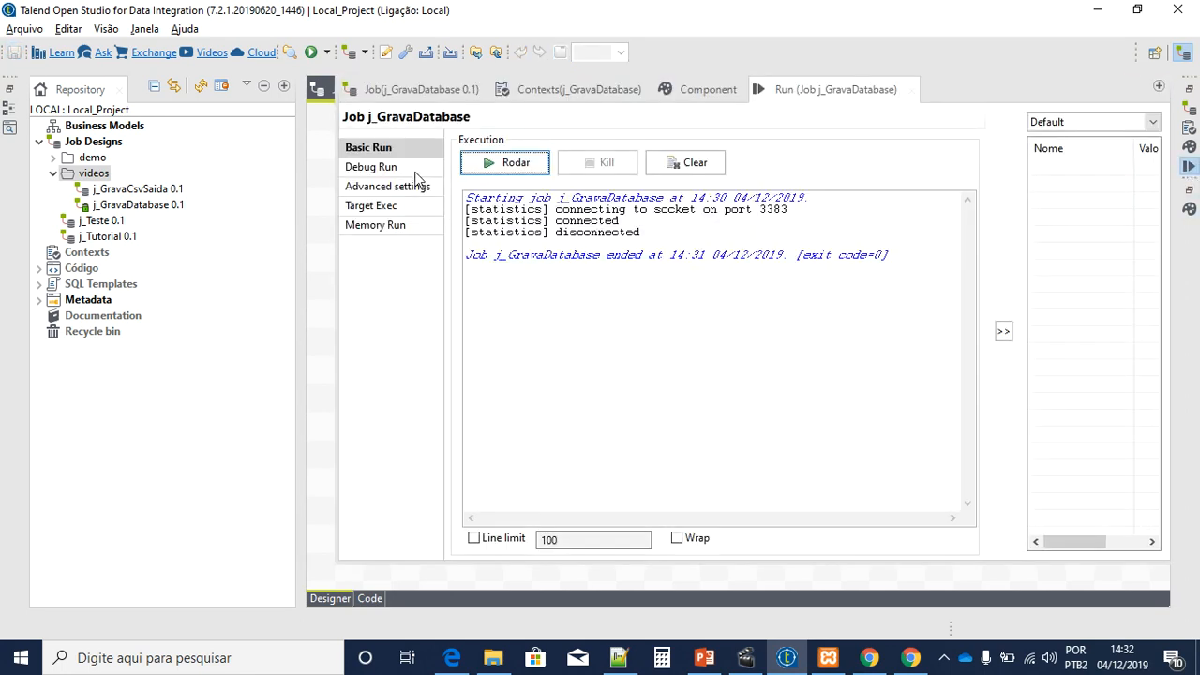
{"action": "left_click", "coordinate": [504, 164]}
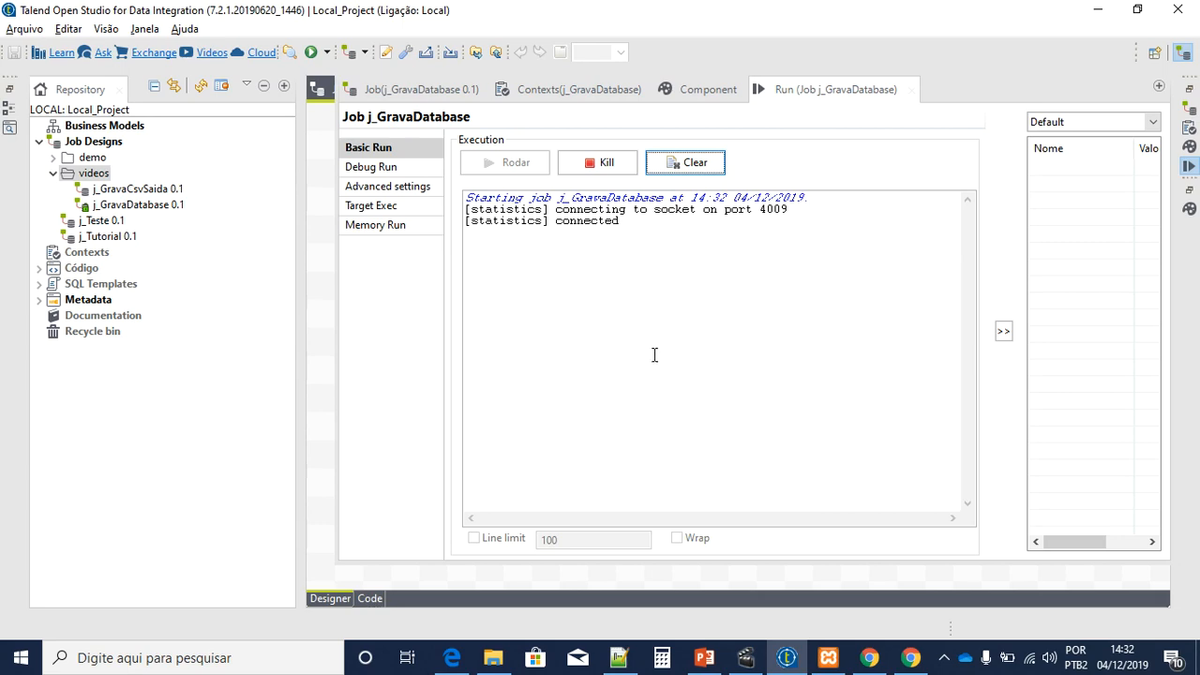
{"action": "left_click", "coordinate": [326, 330]}
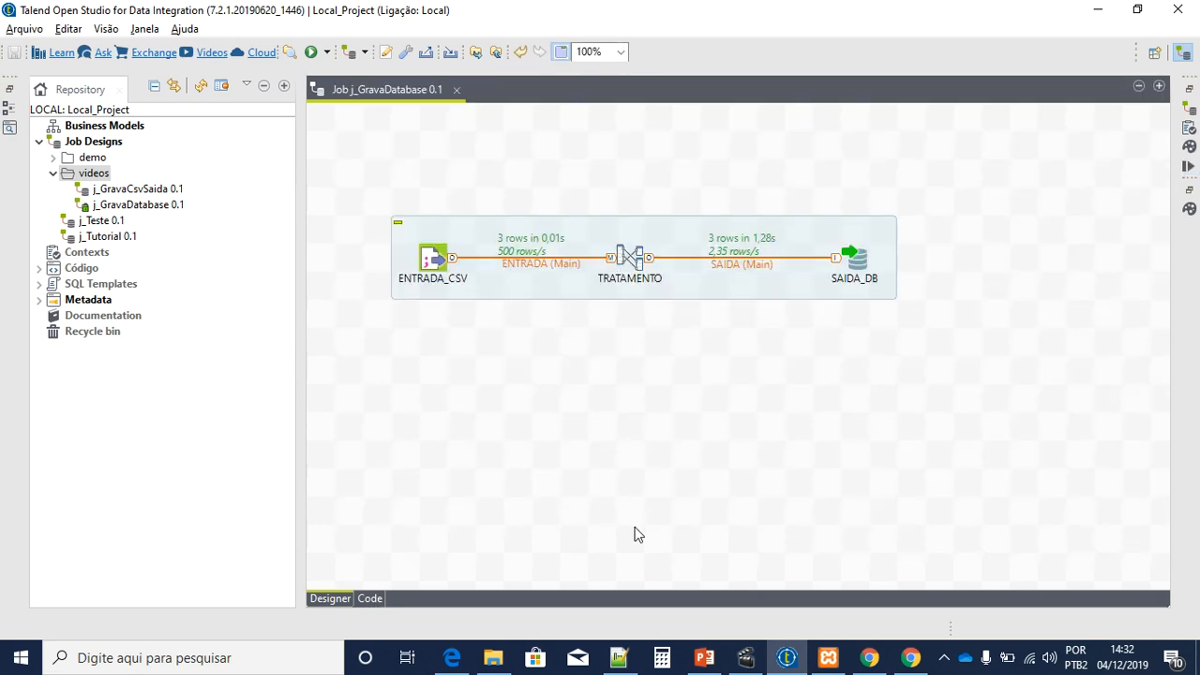
{"action": "left_click", "coordinate": [452, 657]}
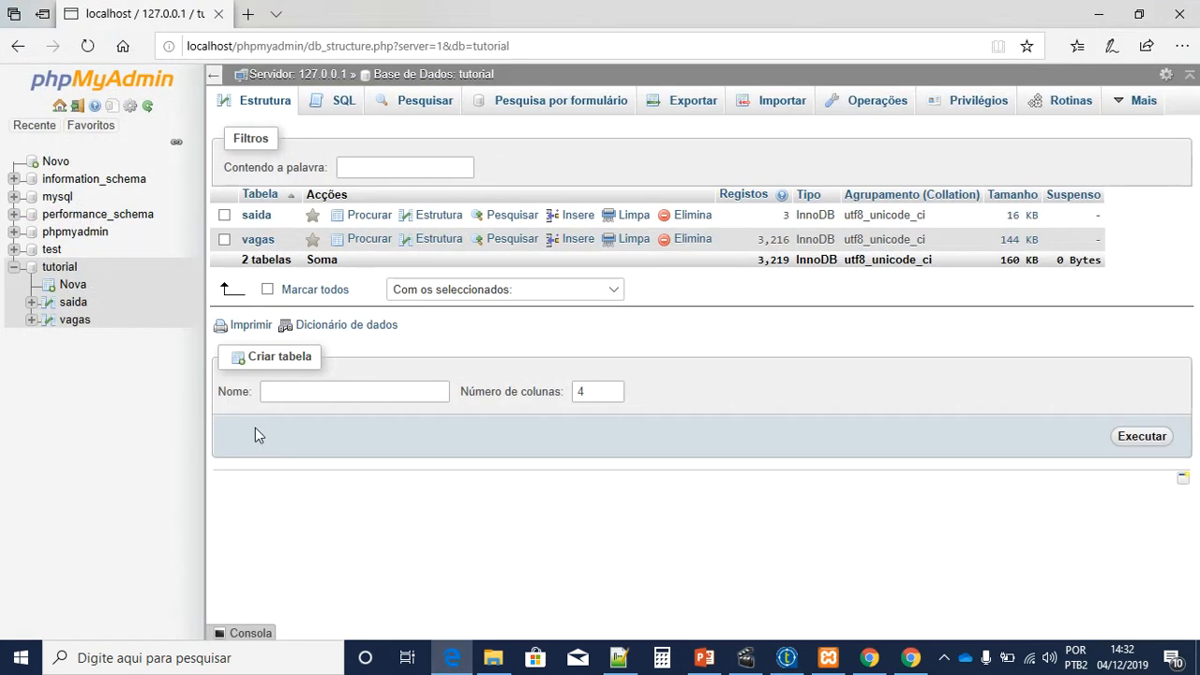
Step: Browse the reloaded saida rows LUIZ, JOSÉ and AFONSO, then select the subjob in Talend
{"action": "left_click", "coordinate": [71, 303]}
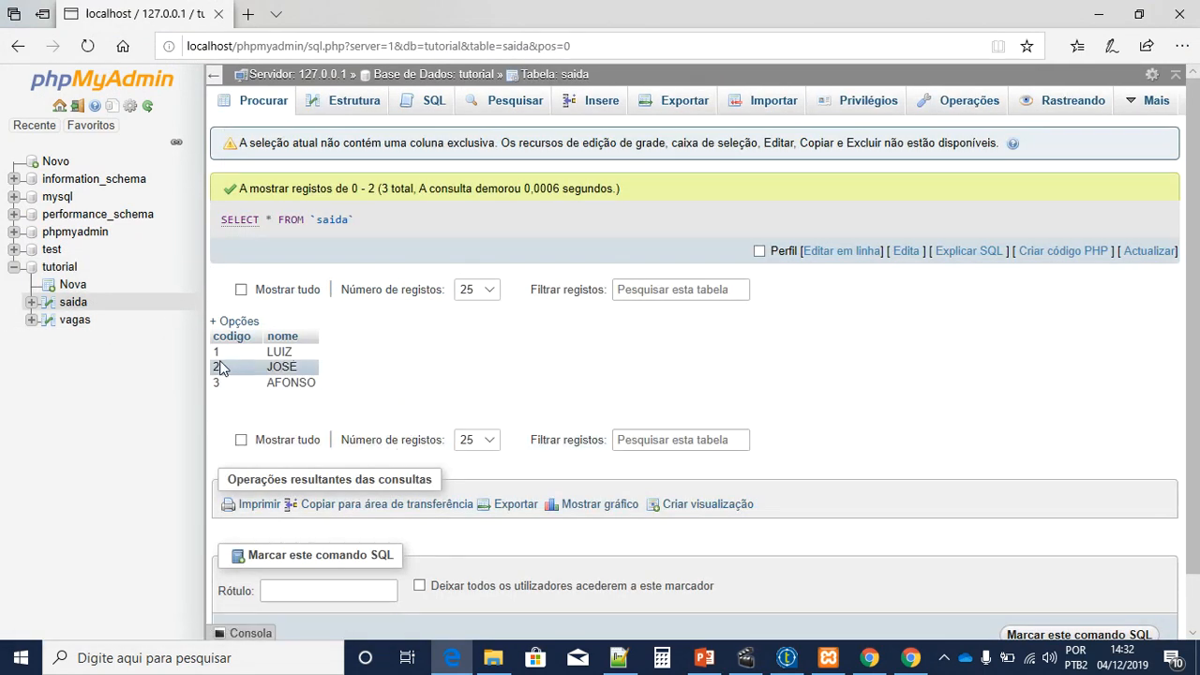
{"action": "left_click_drag", "start_coordinate": [310, 351], "coordinate": [316, 385]}
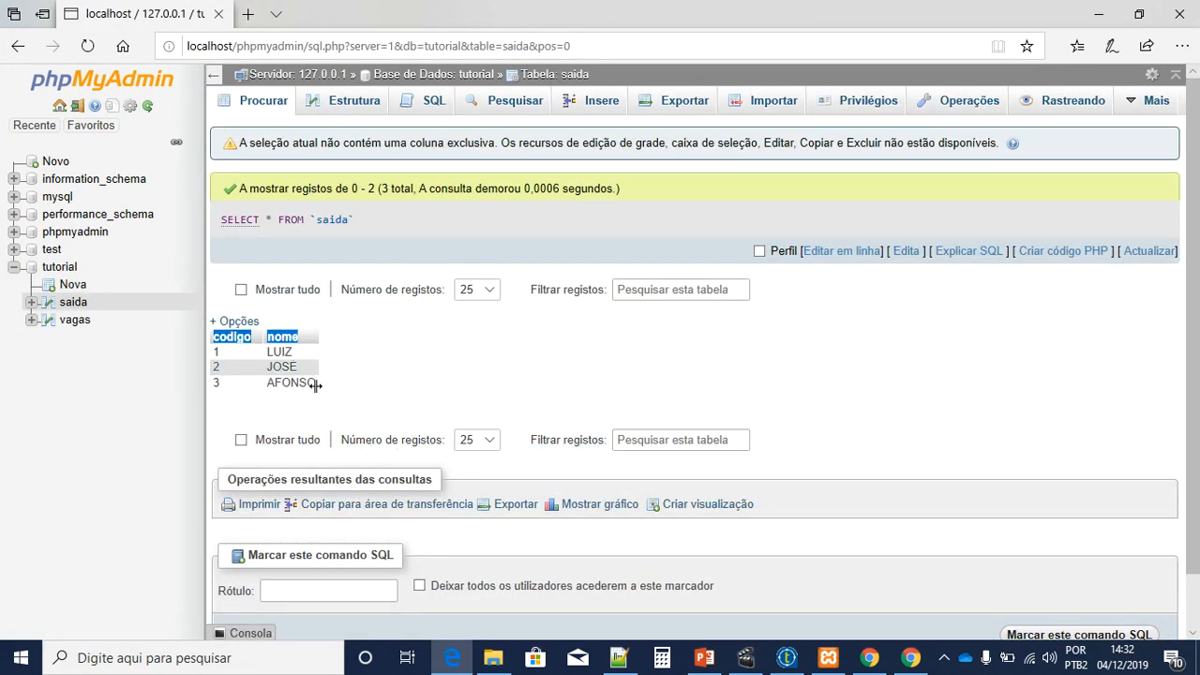
{"action": "left_click", "coordinate": [353, 385]}
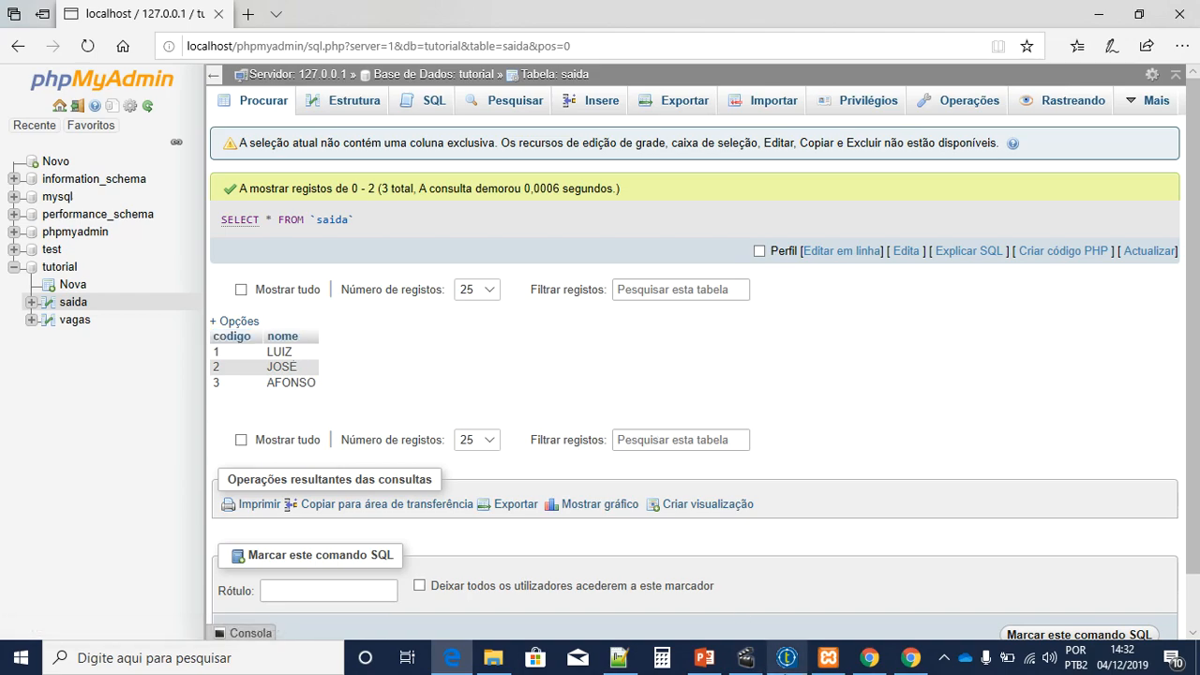
{"action": "left_click", "coordinate": [786, 657]}
{"action": "left_click_drag", "start_coordinate": [754, 293], "coordinate": [733, 381]}
{"action": "left_click", "coordinate": [737, 390]}
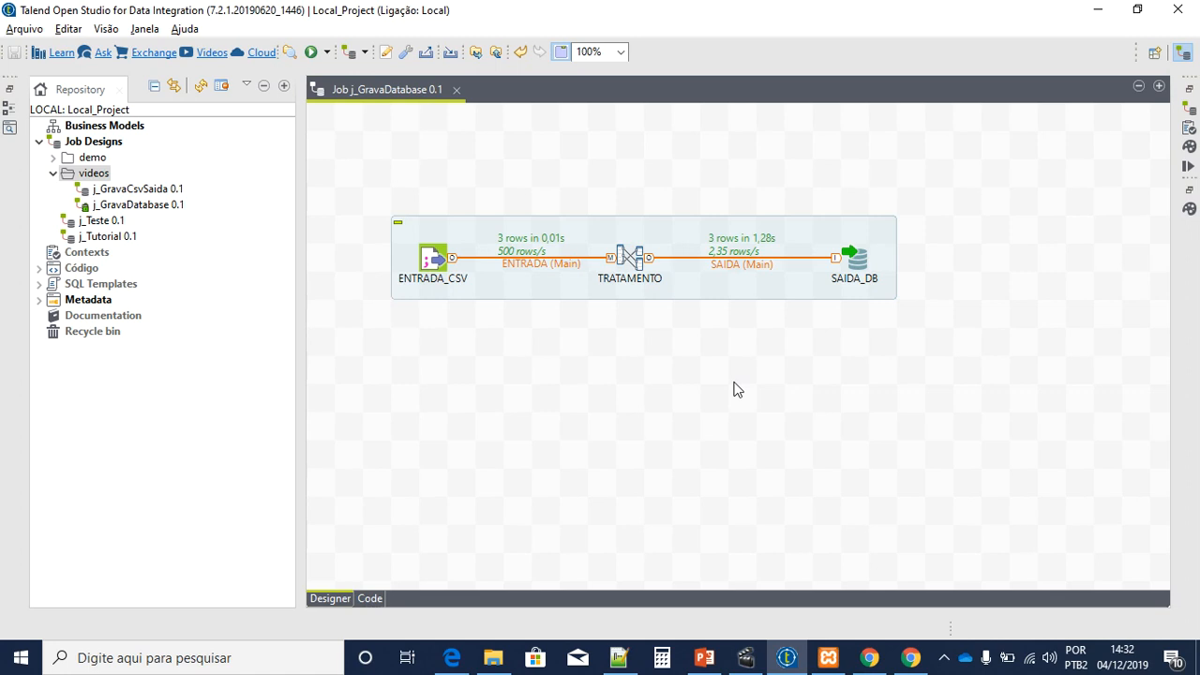
{"action": "left_click_drag", "start_coordinate": [352, 197], "coordinate": [947, 334]}
{"action": "left_click", "coordinate": [838, 354]}
{"action": "left_click", "coordinate": [437, 273]}
{"action": "left_click", "coordinate": [856, 266]}
{"action": "left_click", "coordinate": [838, 333]}
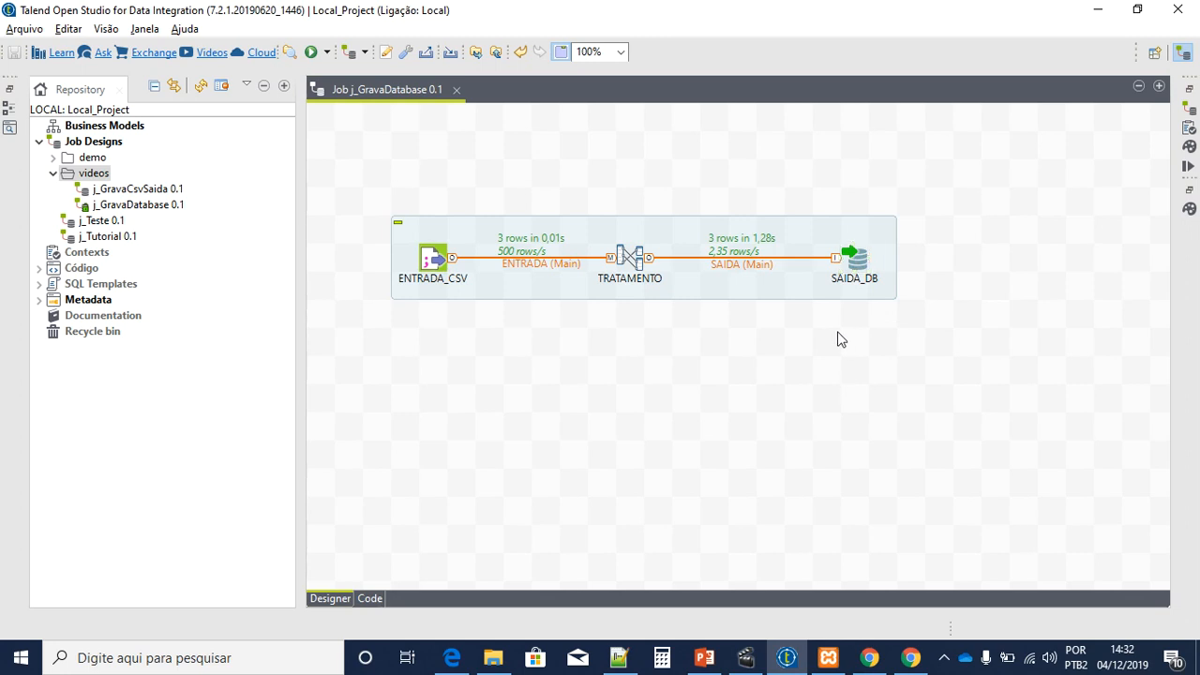